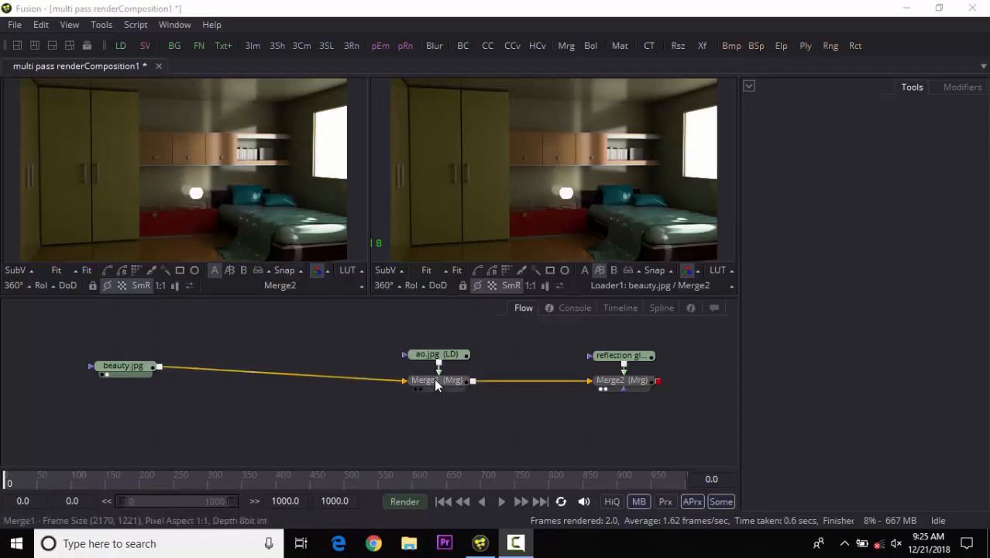
# Move Merge1, Merge2 and the beauty loader to new positions in the flow.
pyautogui.moveTo(433, 379); pyautogui.dragTo(435, 422)
pyautogui.moveTo(618, 386); pyautogui.dragTo(617, 434)
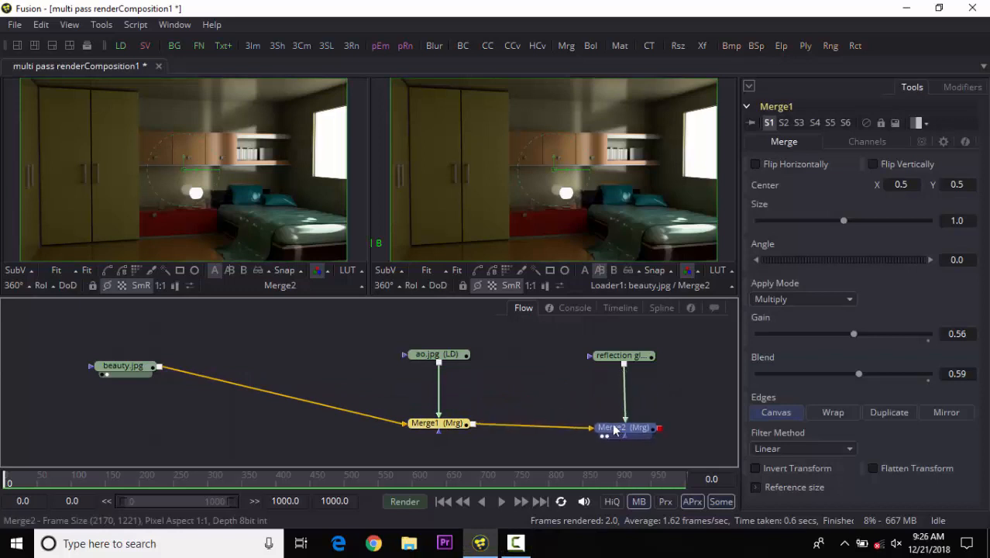
pyautogui.moveTo(220, 411); pyautogui.dragTo(287, 416)
pyautogui.moveTo(193, 376); pyautogui.dragTo(184, 394)
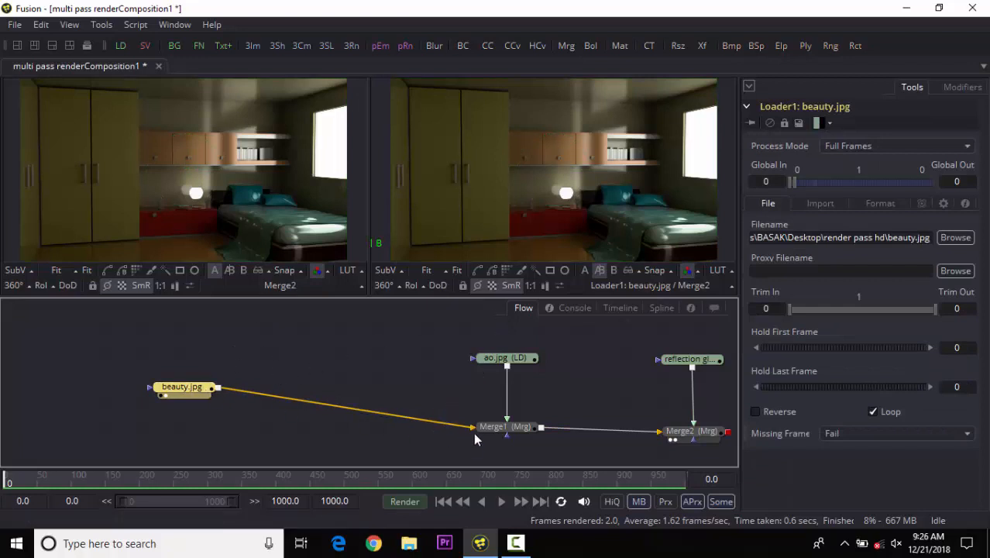
# Disconnect the beauty loader from Merge1.
pyautogui.moveTo(469, 423); pyautogui.dragTo(329, 389)
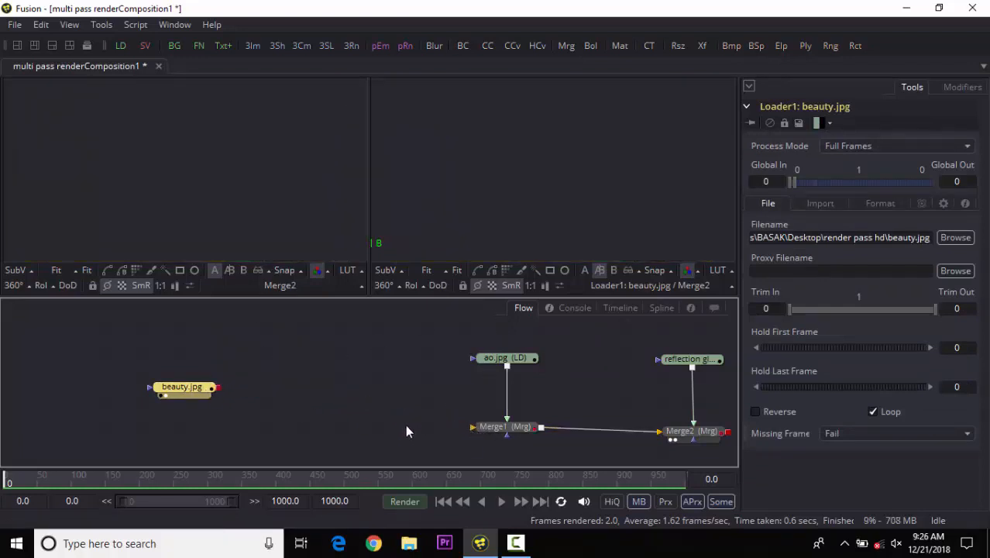
pyautogui.moveTo(427, 396); pyautogui.dragTo(261, 385)
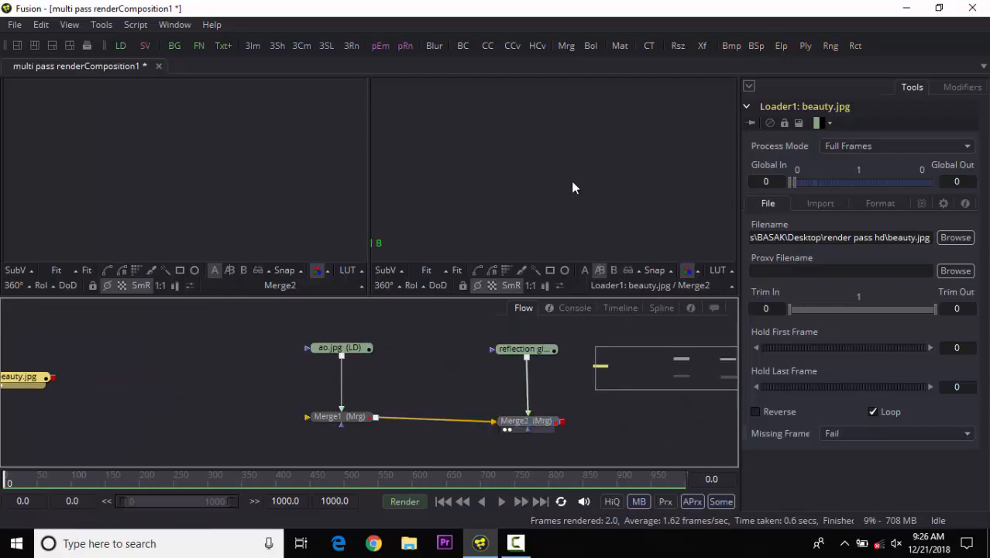
pyautogui.moveTo(343, 385); pyautogui.dragTo(436, 394)
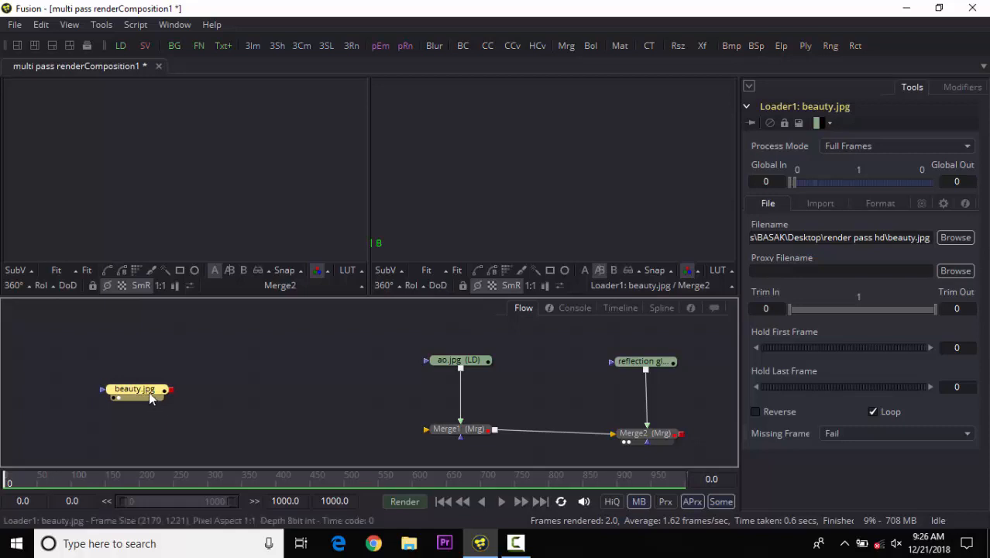
# Paste a copy of the beauty loader above the flow and reconnect the original beauty loader into Merge1.
pyautogui.hotkey('ctrl', 'v')
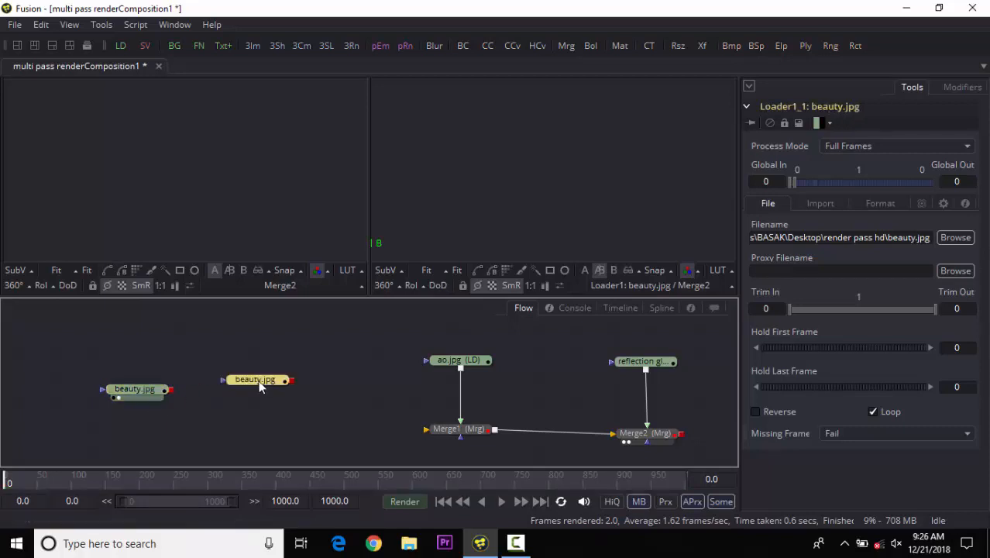
pyautogui.moveTo(251, 382); pyautogui.dragTo(235, 351)
pyautogui.moveTo(174, 391); pyautogui.dragTo(427, 430)
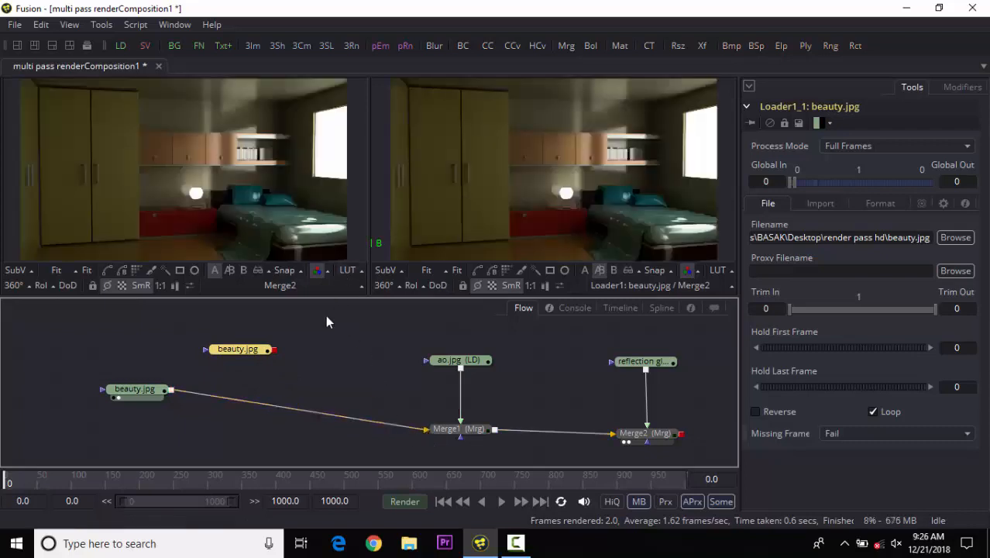
# Move the copied beauty loader further right in the flow.
pyautogui.moveTo(242, 348); pyautogui.dragTo(315, 346)
pyautogui.click(286, 361)
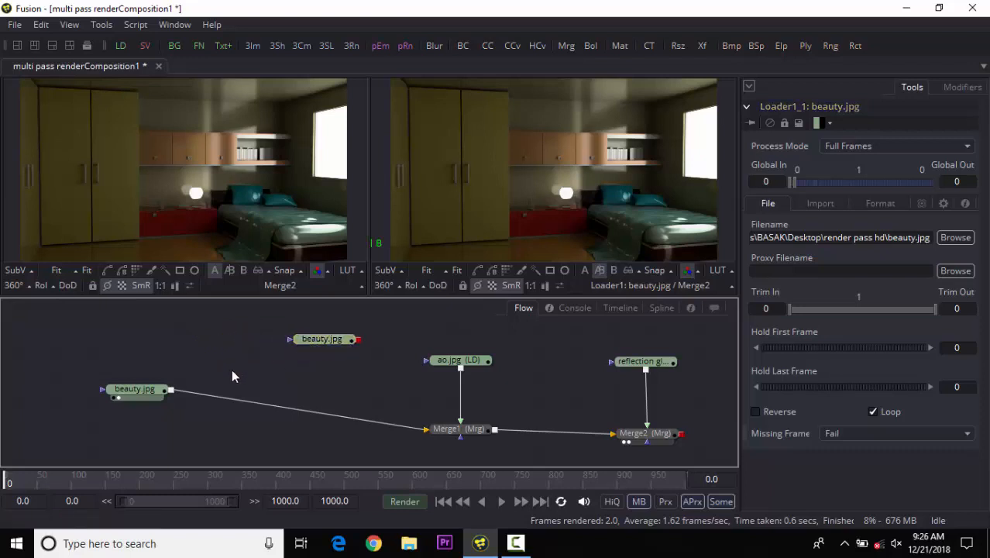
pyautogui.moveTo(139, 397); pyautogui.dragTo(141, 395)
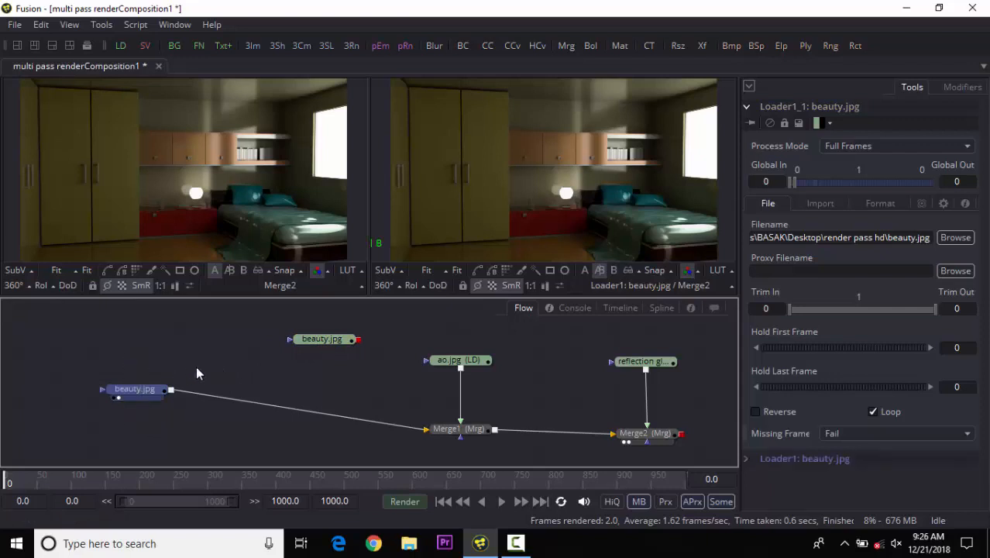
pyautogui.click(138, 389)
pyautogui.click(319, 340)
pyautogui.click(267, 364)
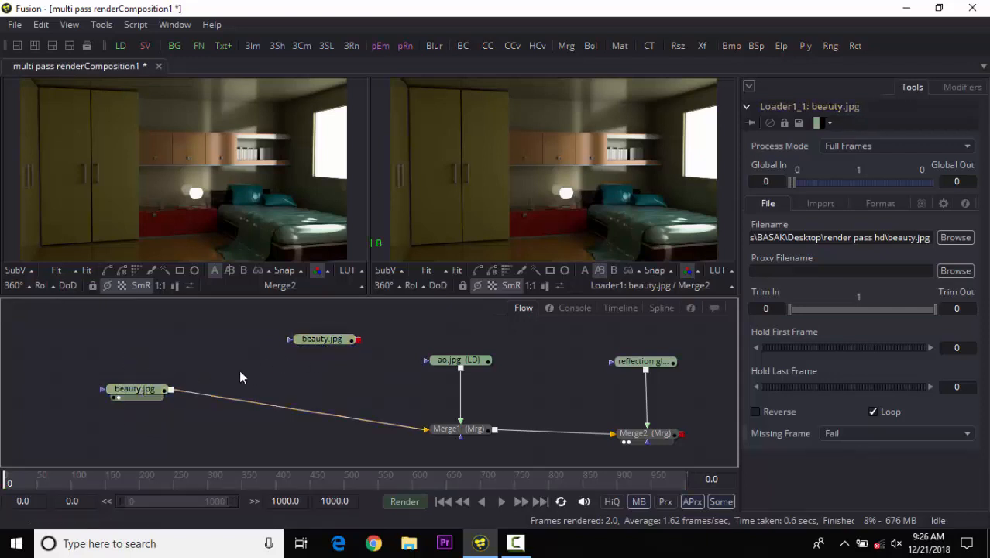
# Draw a closed polyline mask around the glowing lamp shade in the left viewer.
pyautogui.click(109, 272)
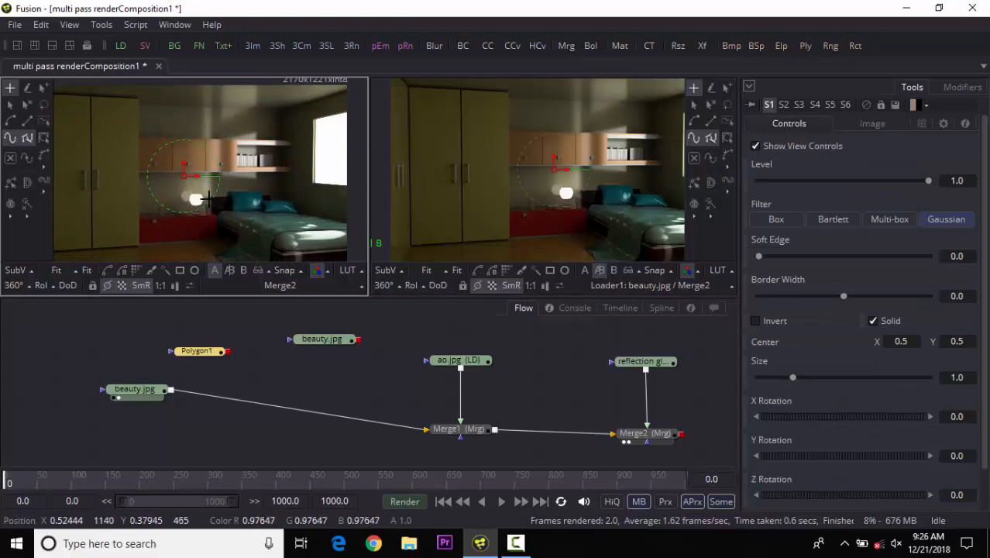
pyautogui.scroll(4, 198, 198)
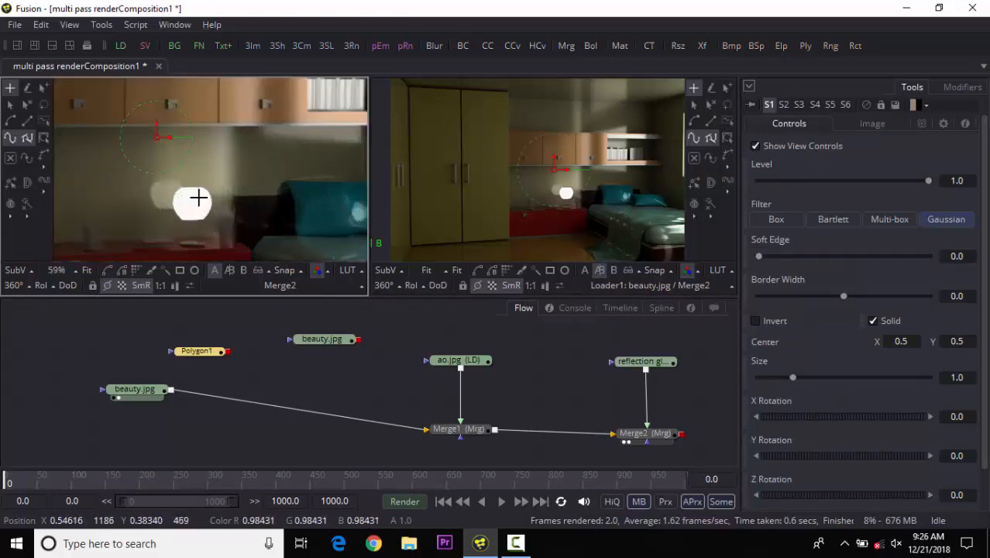
pyautogui.scroll(2, 198, 199)
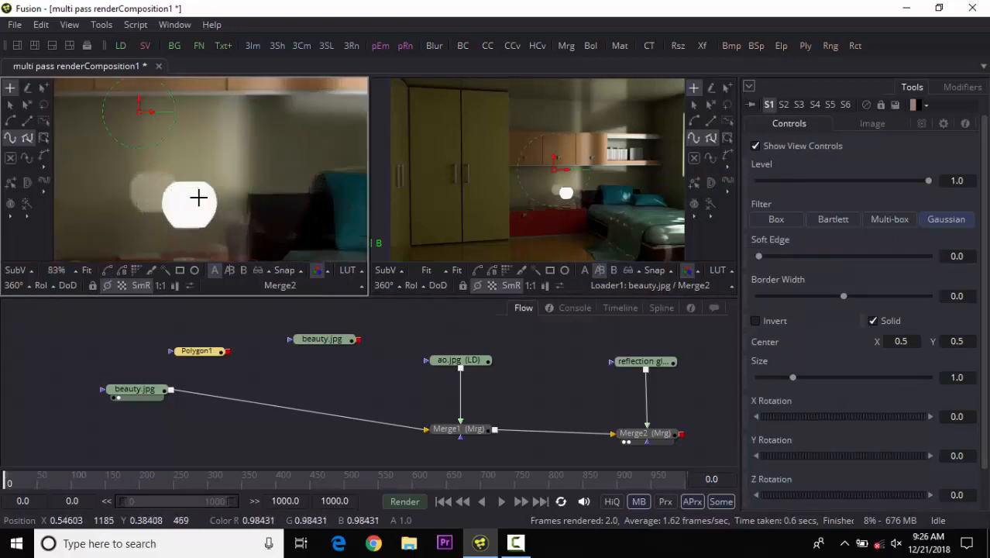
pyautogui.click(212, 179)
pyautogui.click(162, 183)
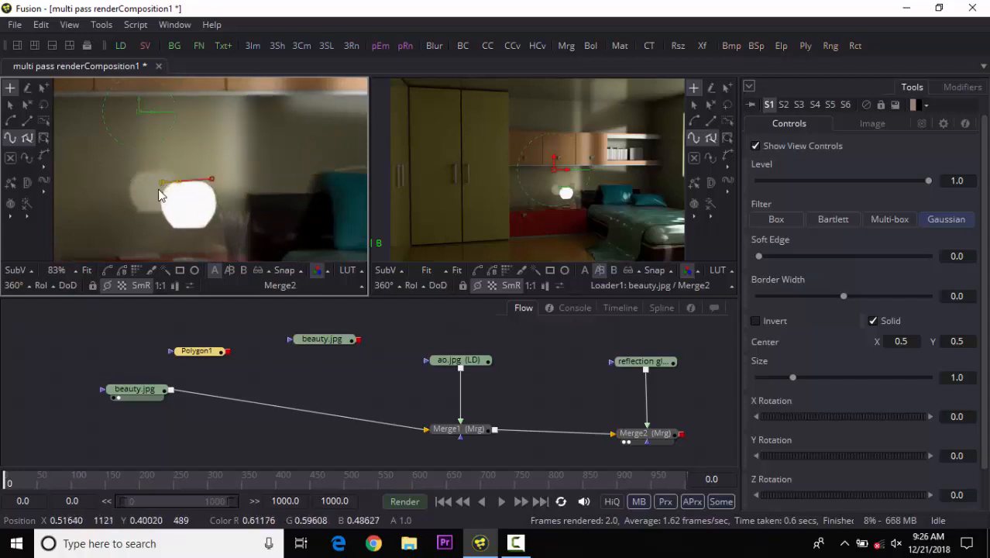
pyautogui.click(158, 215)
pyautogui.click(175, 234)
pyautogui.click(210, 235)
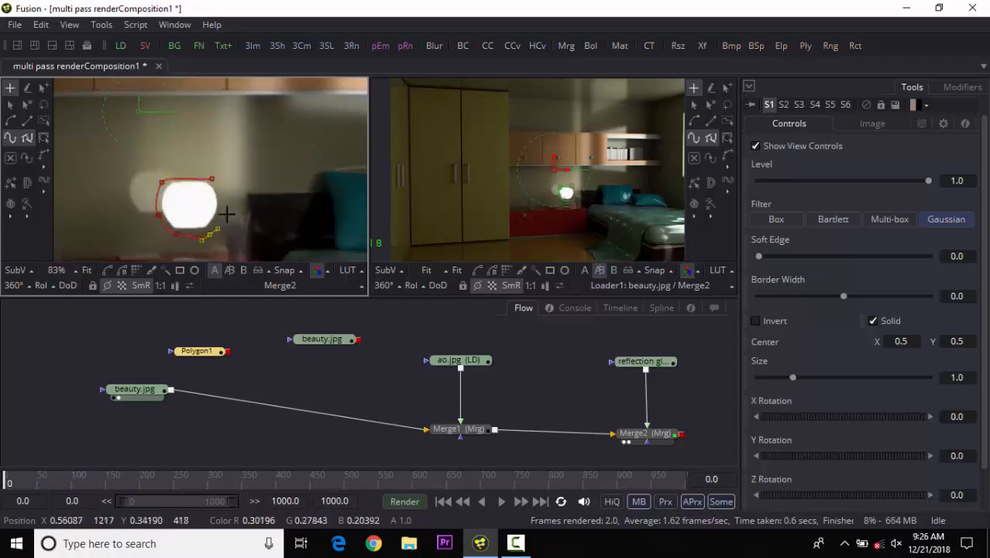
pyautogui.click(227, 209)
pyautogui.click(212, 180)
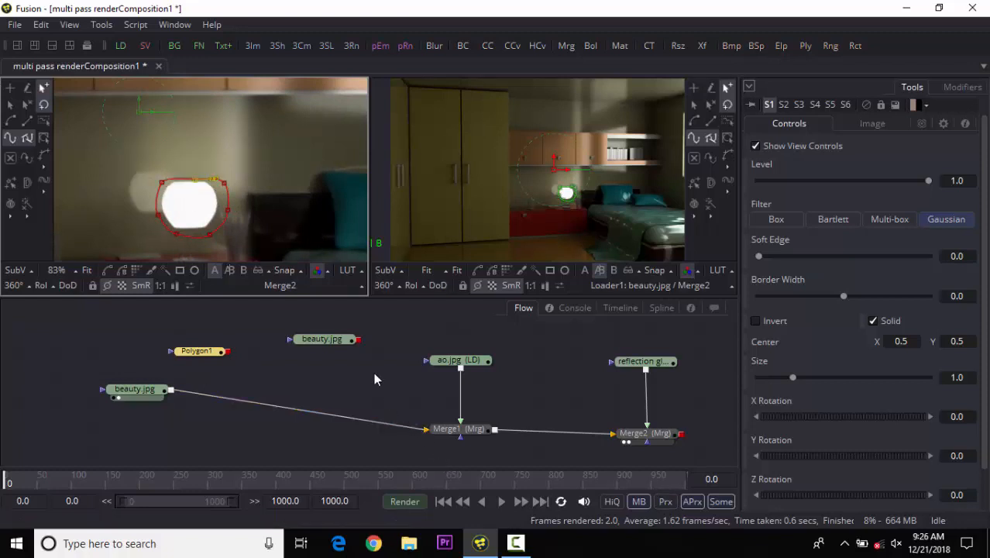
# Connect Polygon1 as the mask of the copied beauty loader and display that loader in the left viewer.
pyautogui.moveTo(316, 340); pyautogui.dragTo(268, 361)
pyautogui.moveTo(201, 352); pyautogui.dragTo(352, 331)
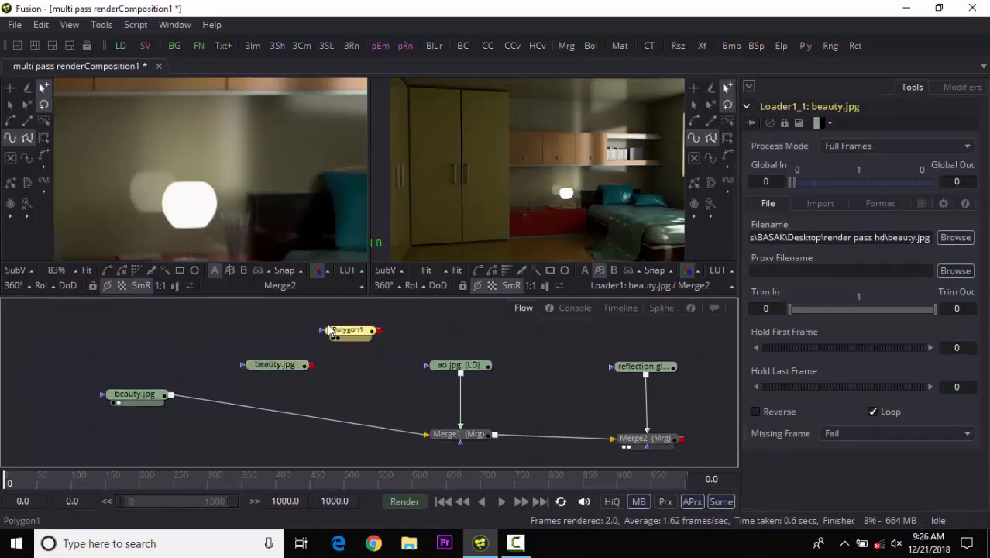
pyautogui.moveTo(306, 363); pyautogui.dragTo(309, 375)
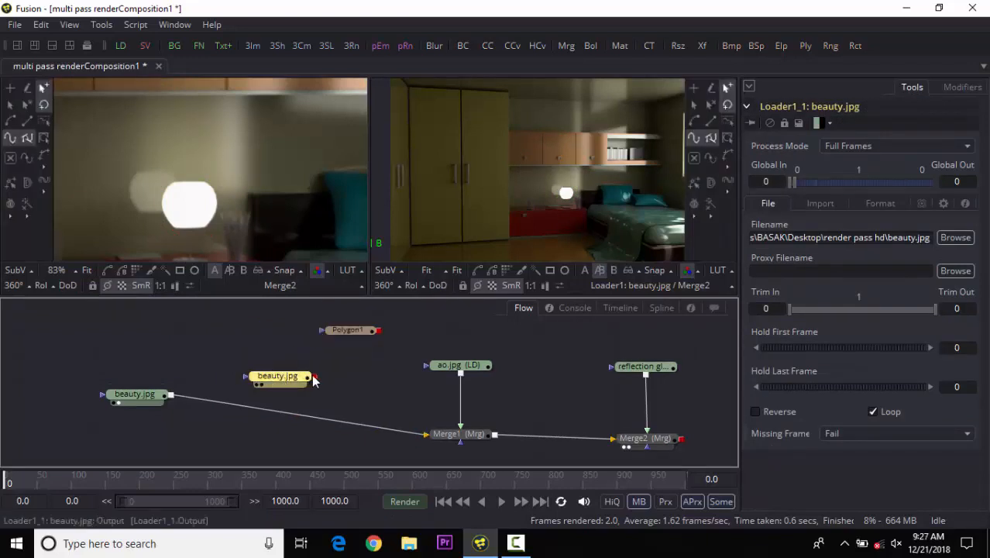
pyautogui.moveTo(313, 376)
pyautogui.mouseDown()
pyautogui.moveTo(350, 331)
pyautogui.moveTo(320, 372)
pyautogui.moveTo(301, 377)
pyautogui.mouseUp()
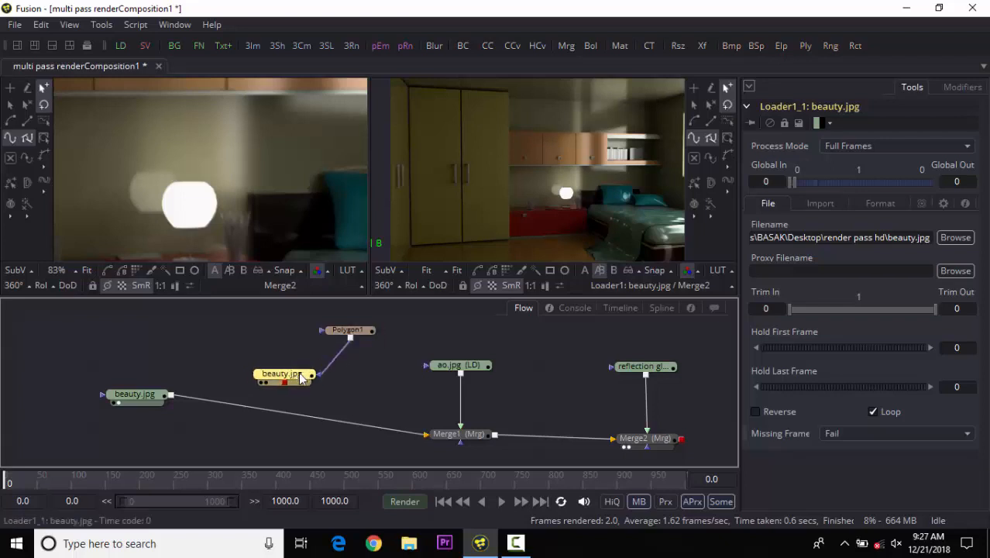
pyautogui.press('1')
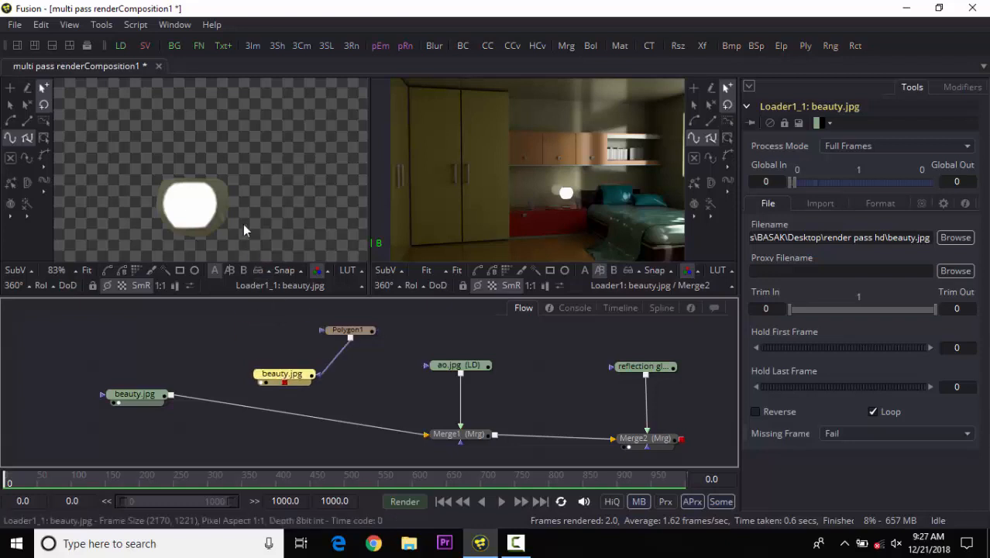
# Set Polygon1's soft edge to about 0.0197.
pyautogui.click(345, 333)
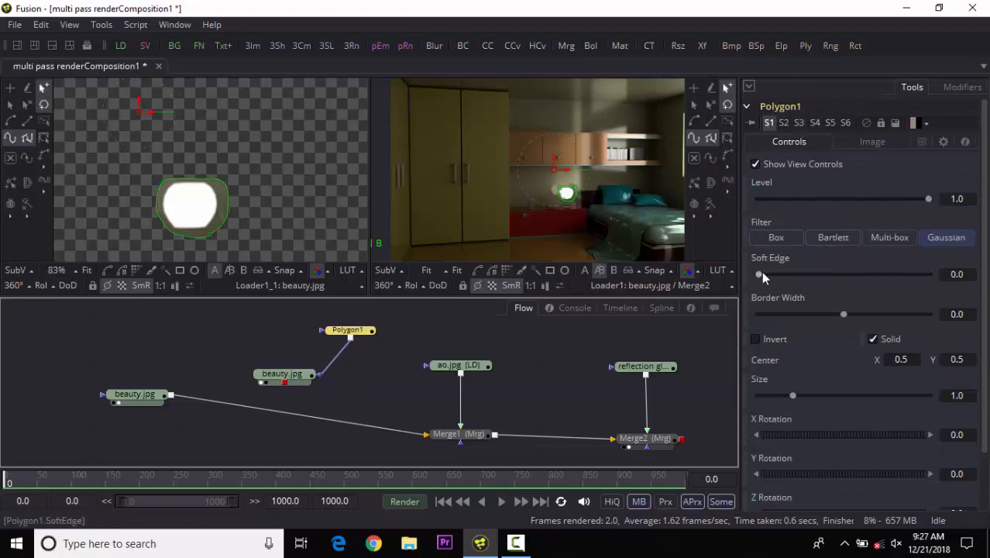
pyautogui.moveTo(760, 275); pyautogui.dragTo(778, 285)
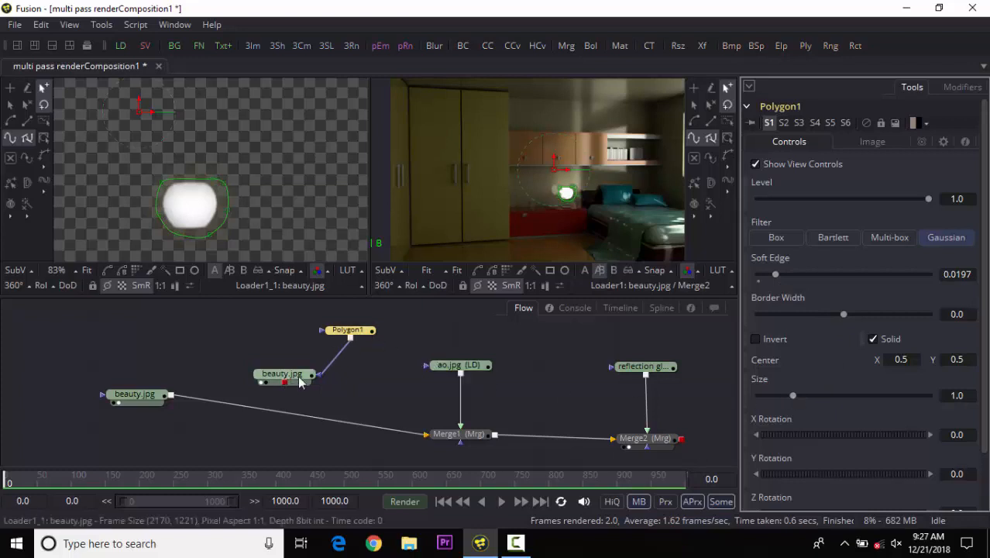
# Move the masked beauty loader directly below Polygon1.
pyautogui.moveTo(300, 381); pyautogui.dragTo(352, 369)
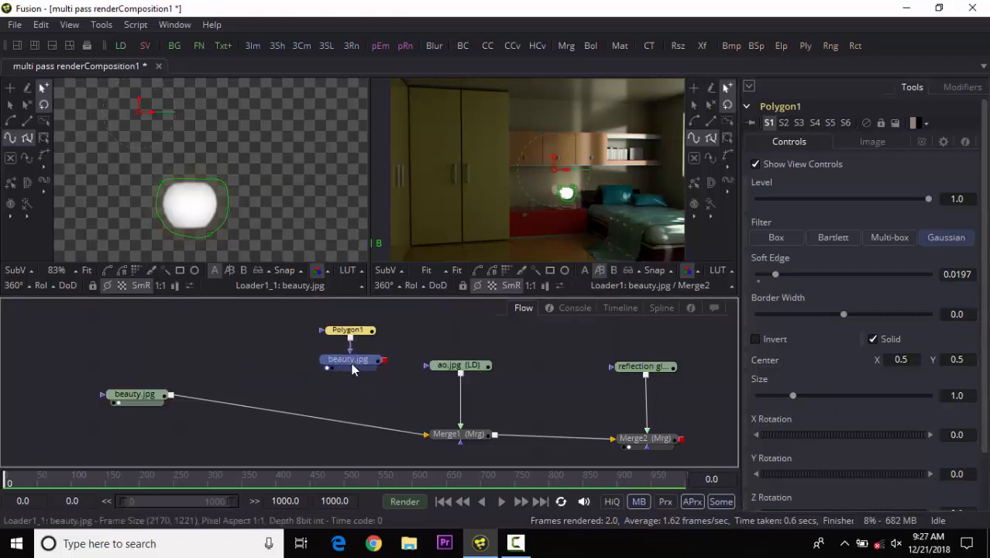
pyautogui.click(351, 363)
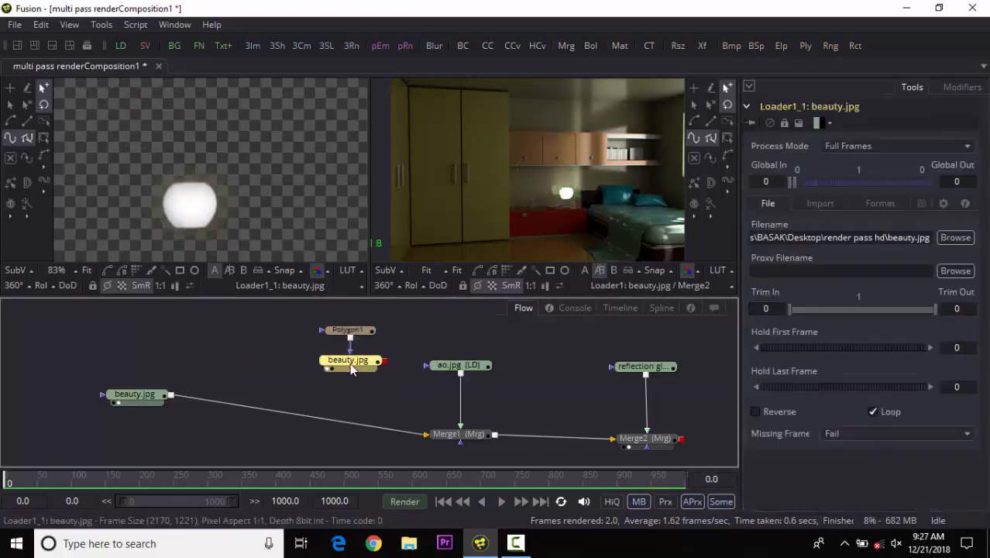
pyautogui.moveTo(349, 384); pyautogui.dragTo(344, 387)
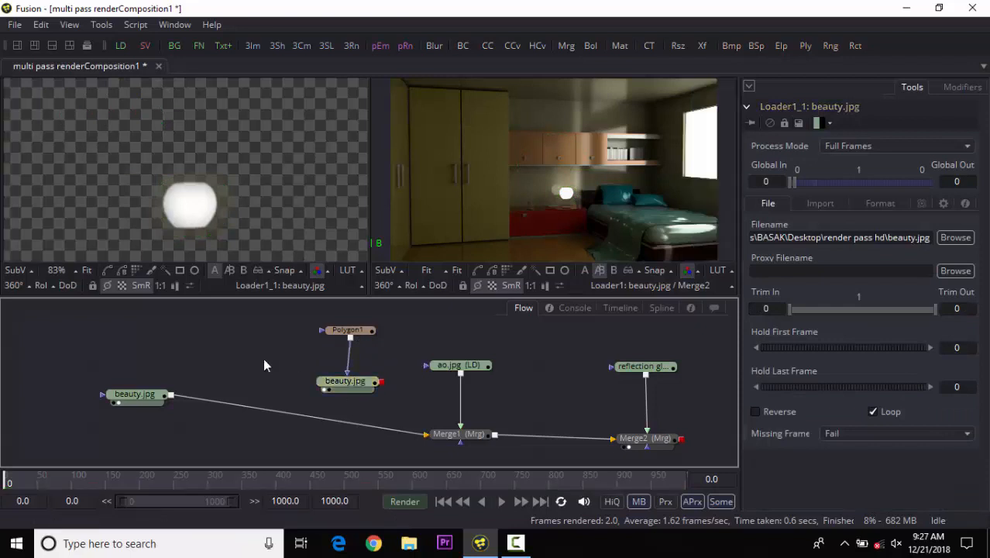
# Add a Brightness / Contrast tool to the flow.
pyautogui.hotkey('ctrl', 'space')
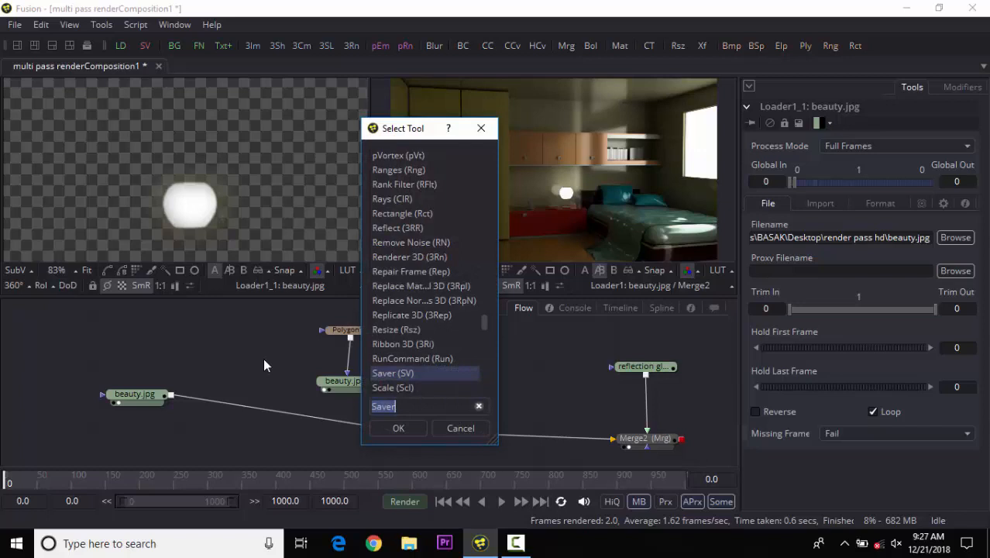
pyautogui.write('bri')
pyautogui.click(425, 158)
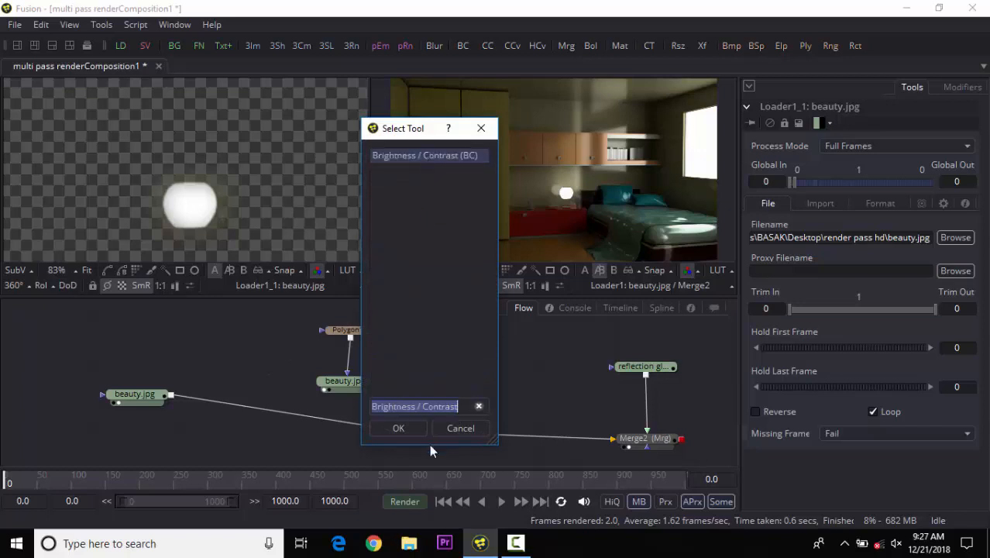
pyautogui.click(400, 426)
pyautogui.moveTo(336, 393); pyautogui.dragTo(343, 370)
pyautogui.moveTo(277, 365); pyautogui.dragTo(392, 399)
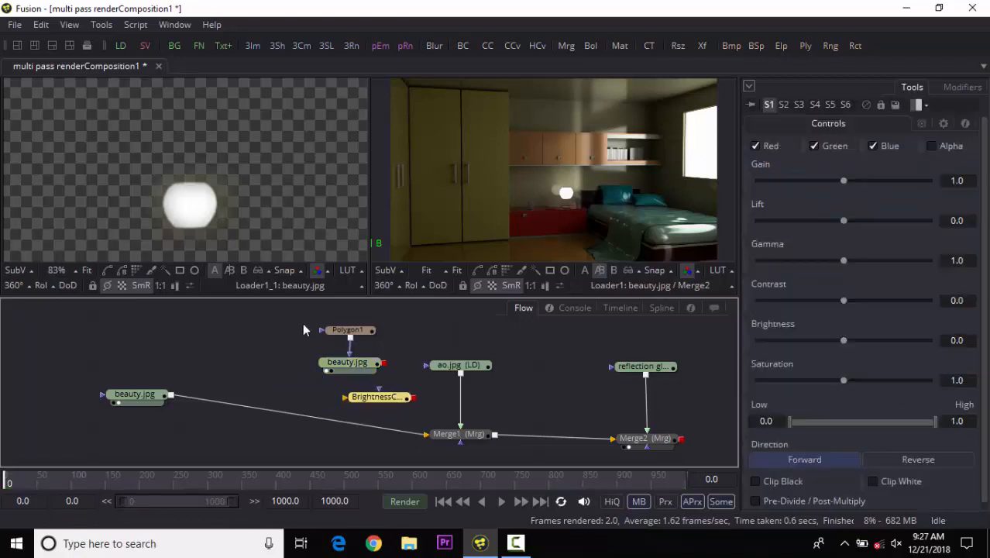
# Connect the masked beauty loader's output into BrightnessContrast1 and show that node in the left viewer.
pyautogui.moveTo(292, 318); pyautogui.dragTo(346, 366)
pyautogui.moveTo(346, 366); pyautogui.dragTo(232, 352)
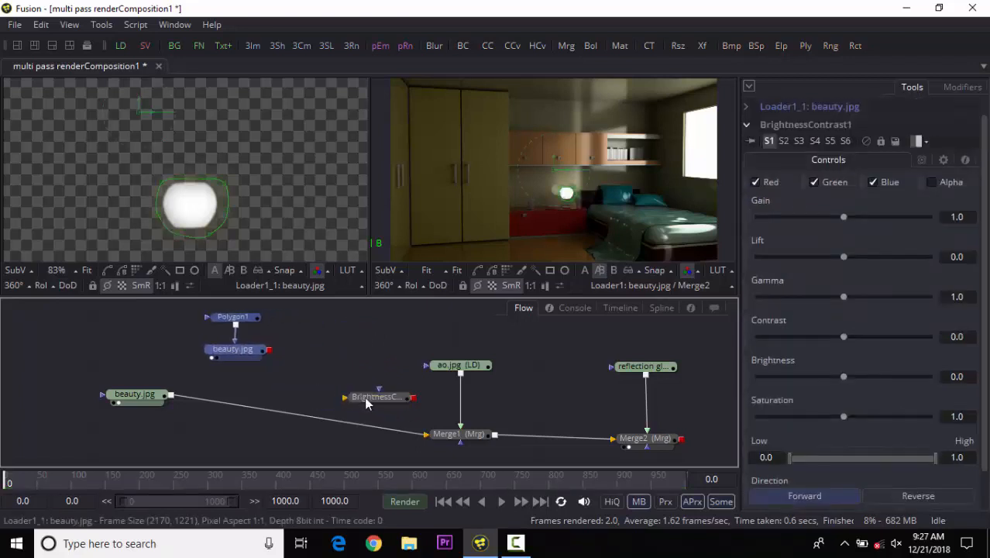
pyautogui.moveTo(364, 397); pyautogui.dragTo(334, 355)
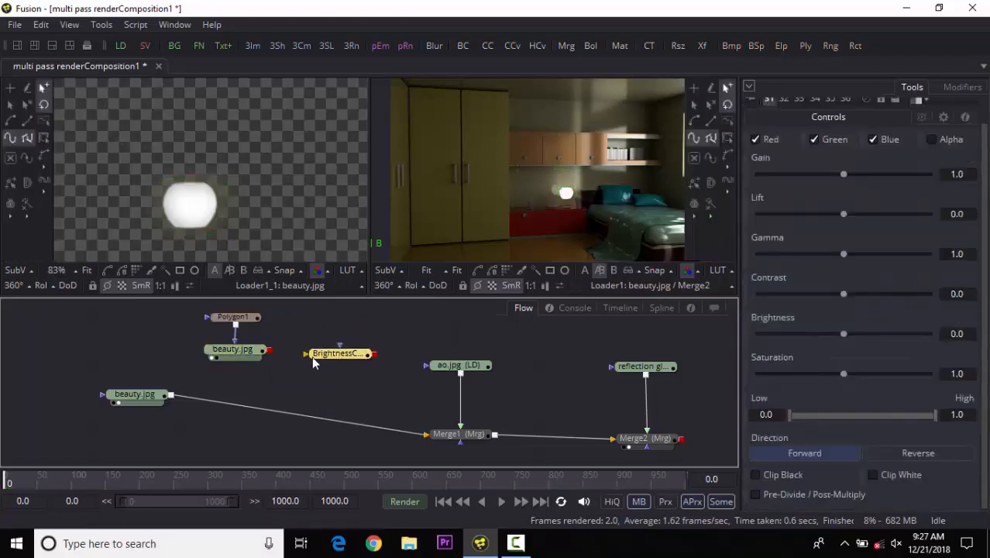
pyautogui.moveTo(312, 361); pyautogui.dragTo(283, 389)
pyautogui.moveTo(325, 347); pyautogui.dragTo(342, 357)
pyautogui.moveTo(283, 388); pyautogui.dragTo(340, 371)
pyautogui.press('1')
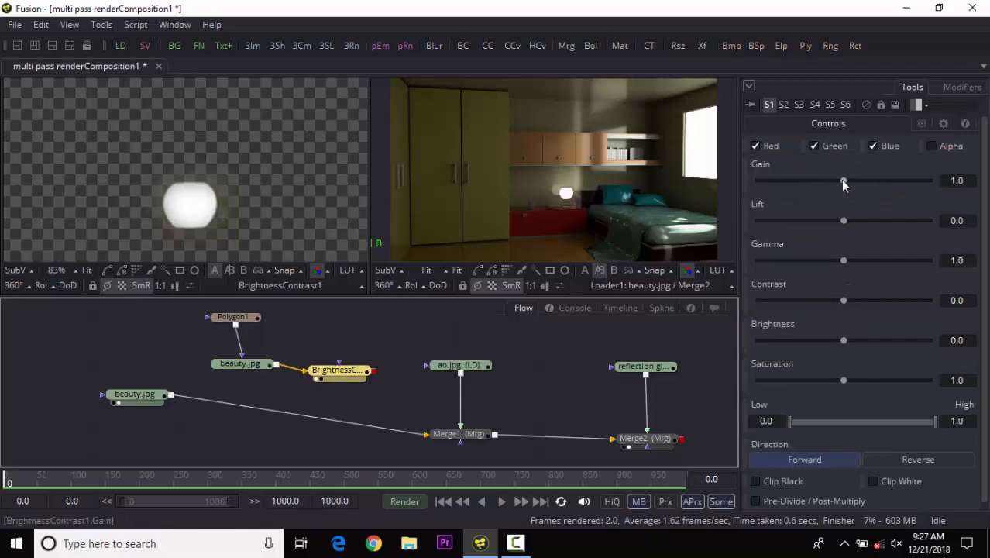
# Set BrightnessContrast1's gain to 1.068 and brightness to -0.094.
pyautogui.moveTo(841, 180)
pyautogui.mouseDown()
pyautogui.moveTo(819, 185)
pyautogui.moveTo(893, 186)
pyautogui.moveTo(844, 186)
pyautogui.mouseUp()
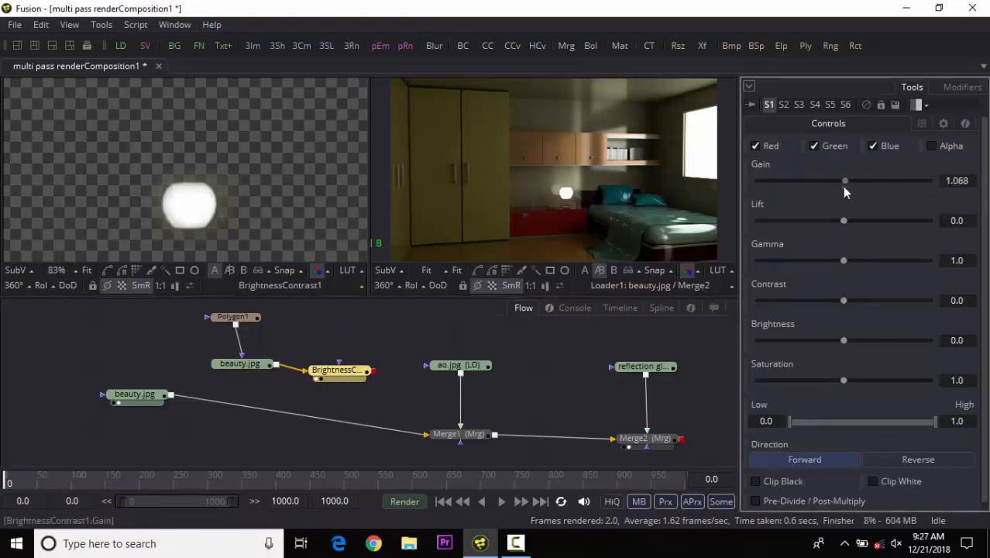
pyautogui.moveTo(843, 340)
pyautogui.mouseDown()
pyautogui.moveTo(882, 339)
pyautogui.moveTo(835, 334)
pyautogui.mouseUp()
pyautogui.click(305, 372)
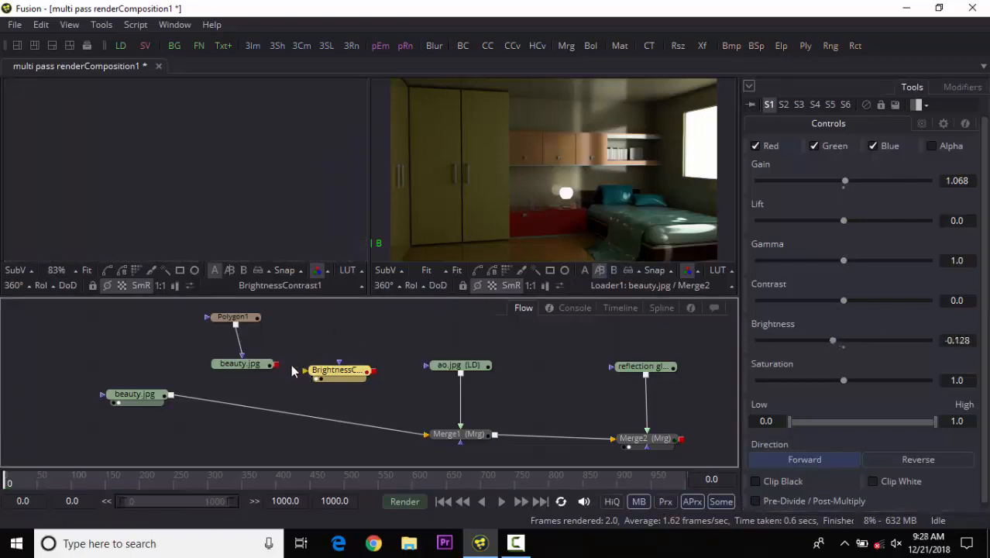
pyautogui.moveTo(277, 365); pyautogui.dragTo(319, 372)
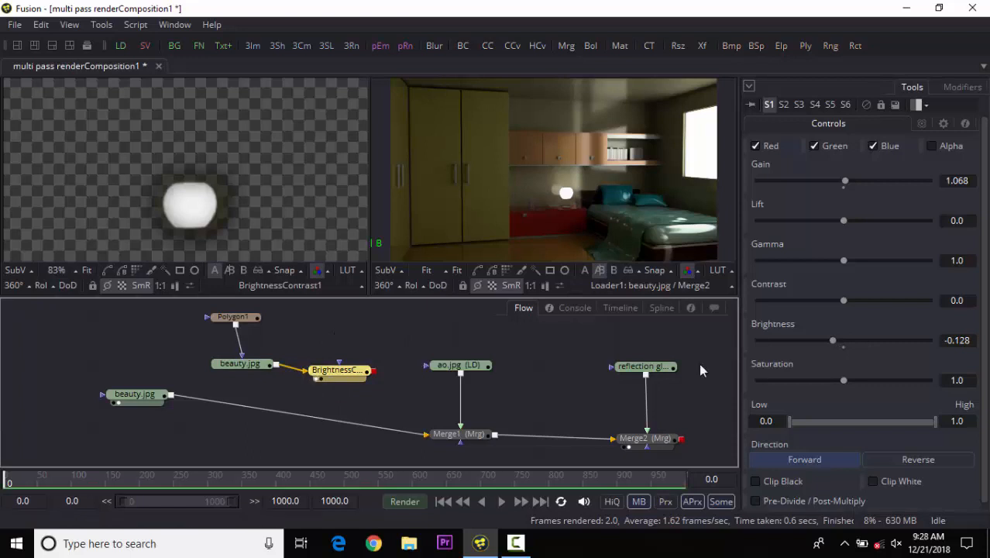
pyautogui.moveTo(831, 340)
pyautogui.mouseDown()
pyautogui.moveTo(846, 340)
pyautogui.moveTo(835, 341)
pyautogui.mouseUp()
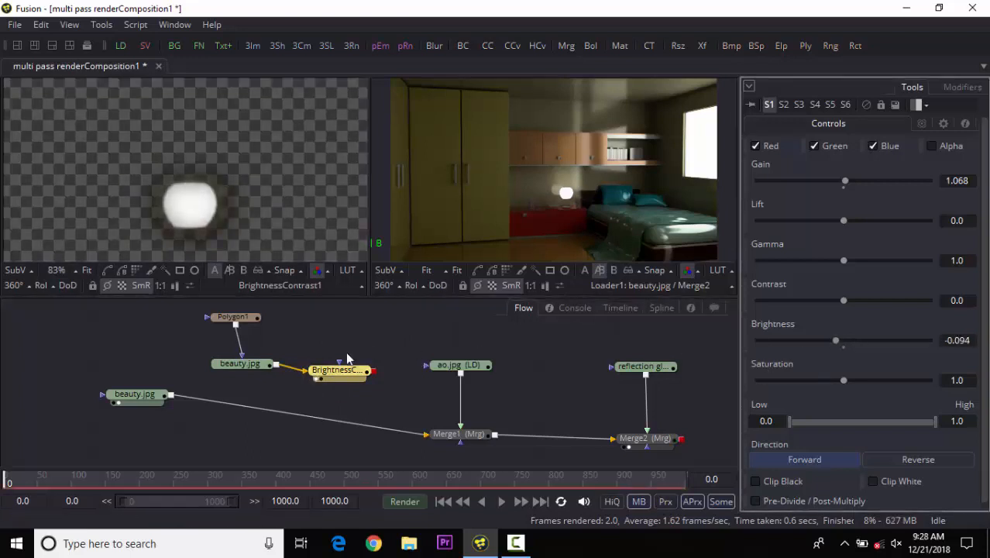
# Delete BrightnessContrast1 and move the unmasked beauty loader down toward Merge1.
pyautogui.click(306, 371)
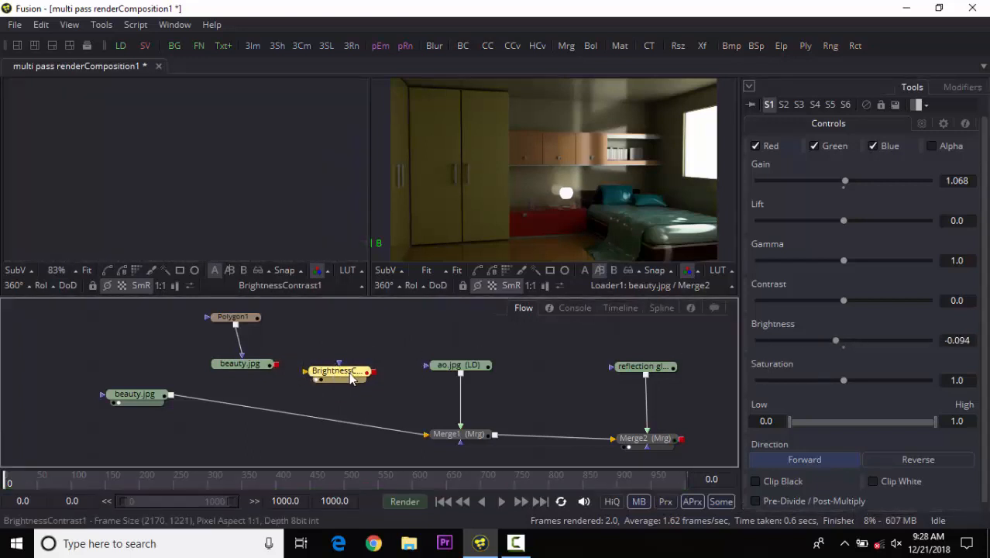
pyautogui.press('Delete')
pyautogui.moveTo(134, 396); pyautogui.dragTo(189, 425)
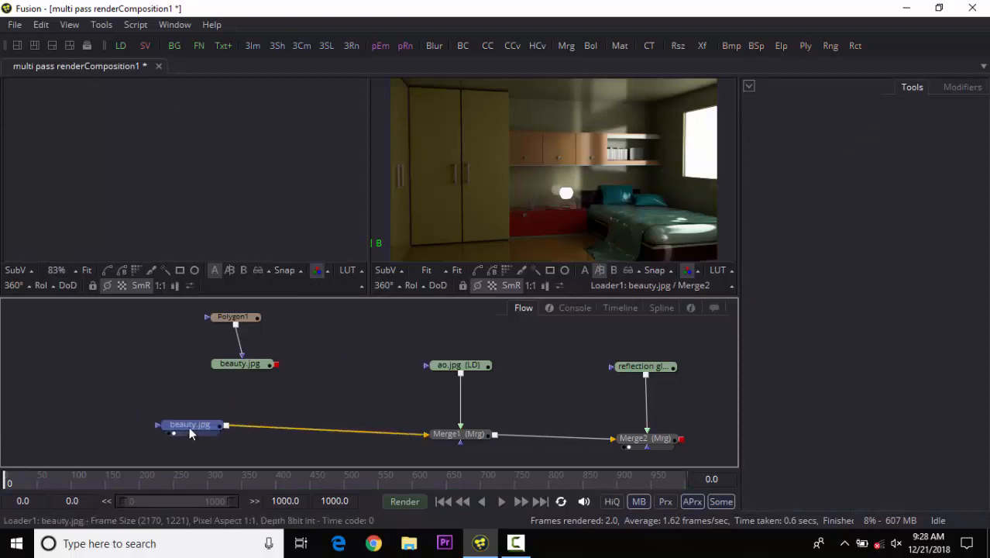
# Display Merge2 in the left viewer, fitted to the window.
pyautogui.moveTo(674, 439); pyautogui.dragTo(328, 215)
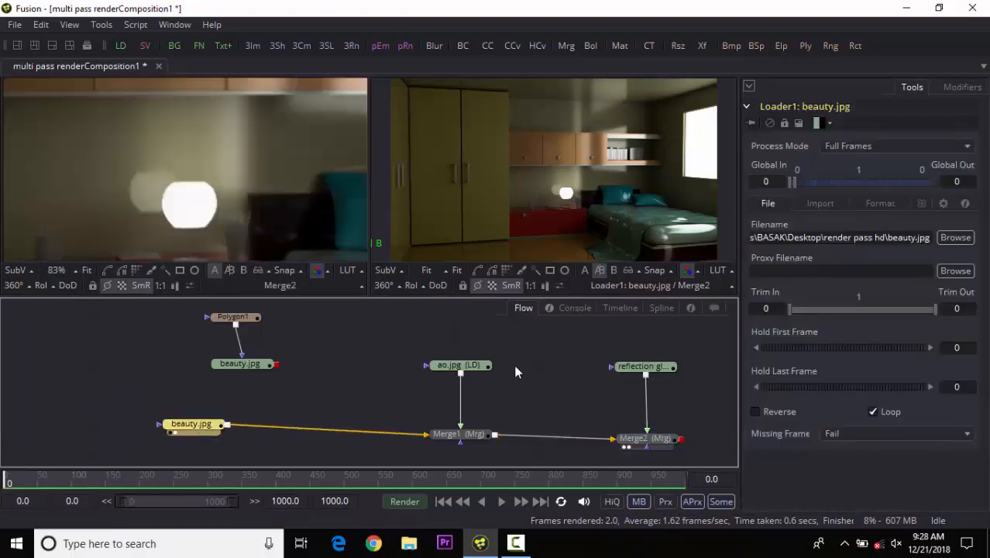
pyautogui.click(87, 270)
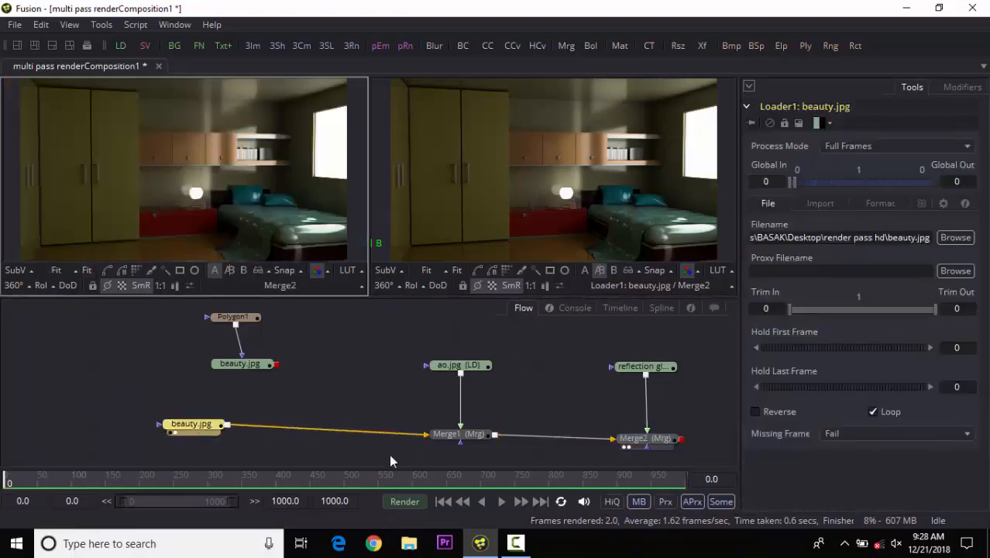
# Add a Merge tool to the flow.
pyautogui.moveTo(291, 310); pyautogui.dragTo(199, 368)
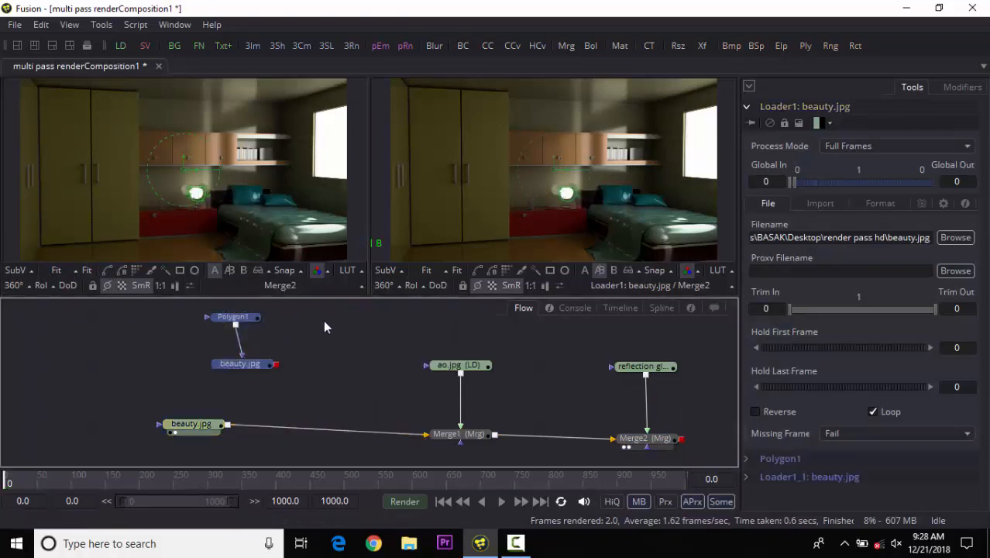
pyautogui.moveTo(317, 388); pyautogui.dragTo(374, 380)
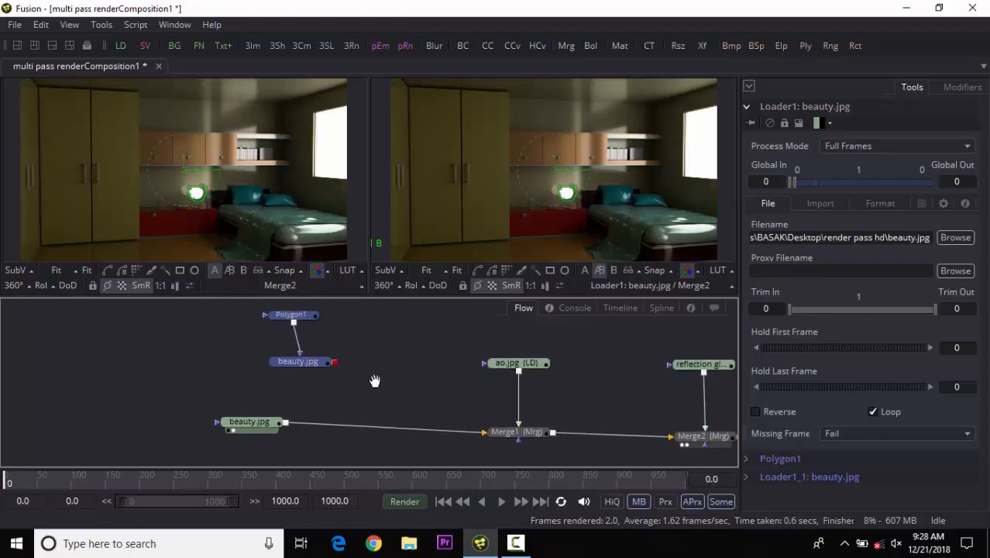
pyautogui.moveTo(261, 429); pyautogui.dragTo(390, 430)
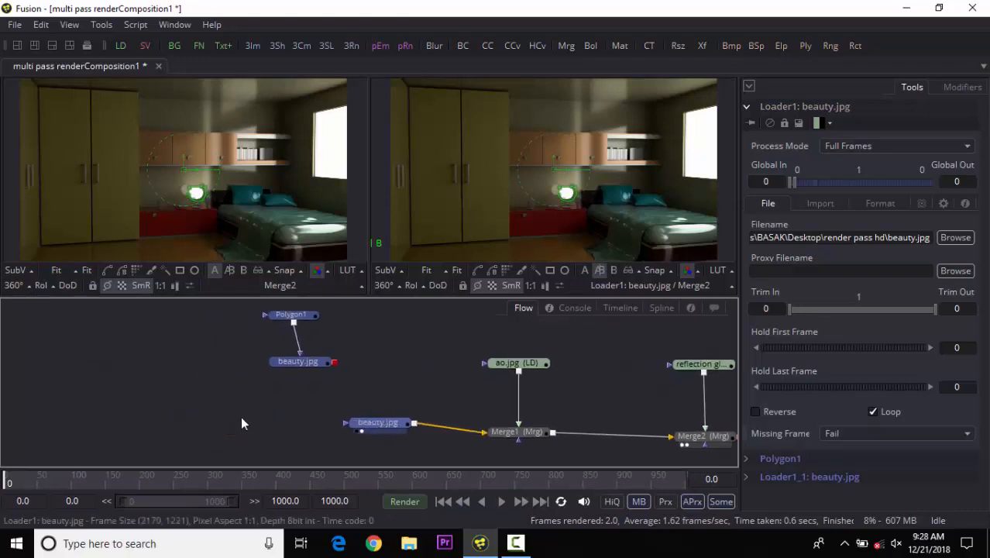
pyautogui.click(242, 423)
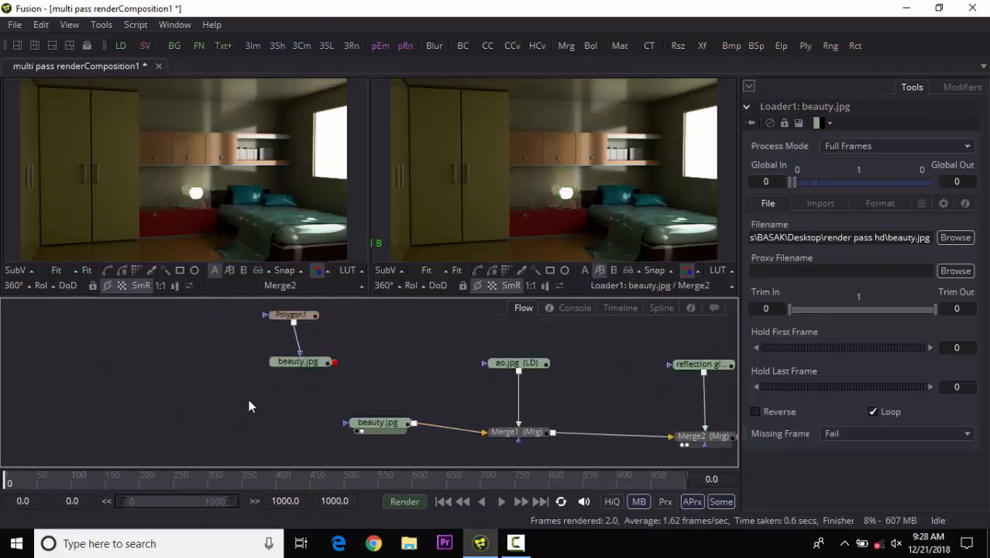
pyautogui.hotkey('ctrl', 'space')
pyautogui.write('m')
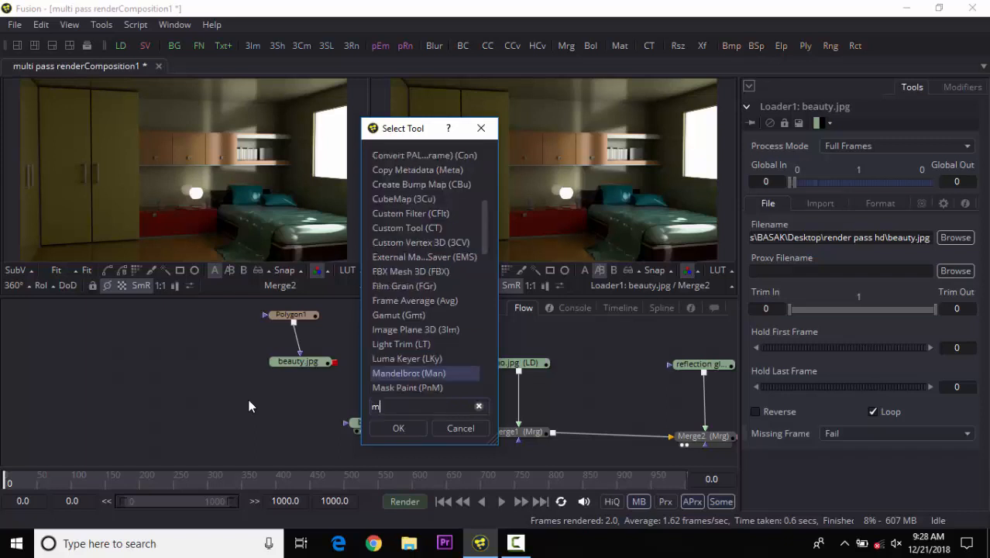
pyautogui.write('erge')
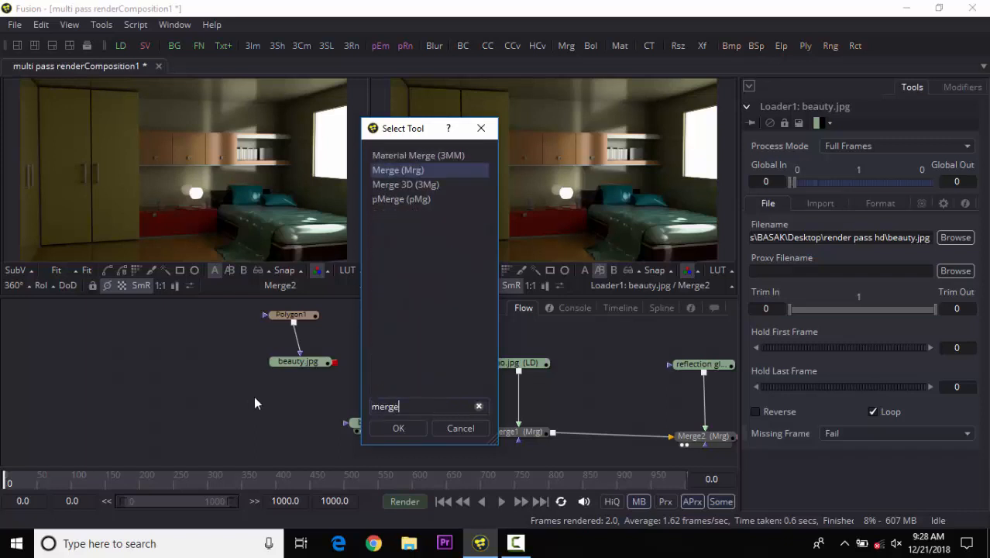
pyautogui.click(385, 427)
# Connect the masked beauty loader's output into Merge3's foreground and place Merge3 beside it.
pyautogui.moveTo(254, 409); pyautogui.dragTo(266, 425)
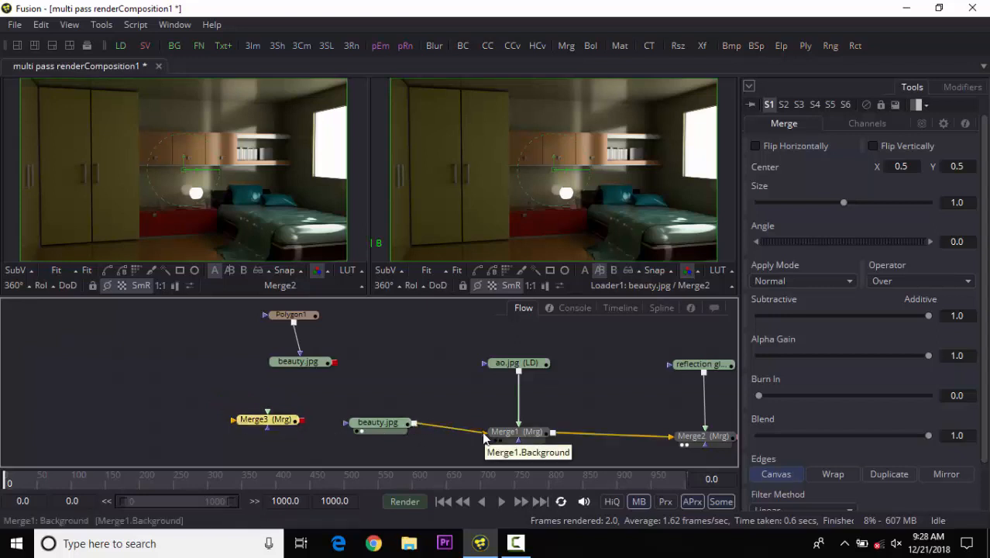
pyautogui.moveTo(244, 311); pyautogui.dragTo(334, 362)
pyautogui.moveTo(271, 420); pyautogui.dragTo(398, 384)
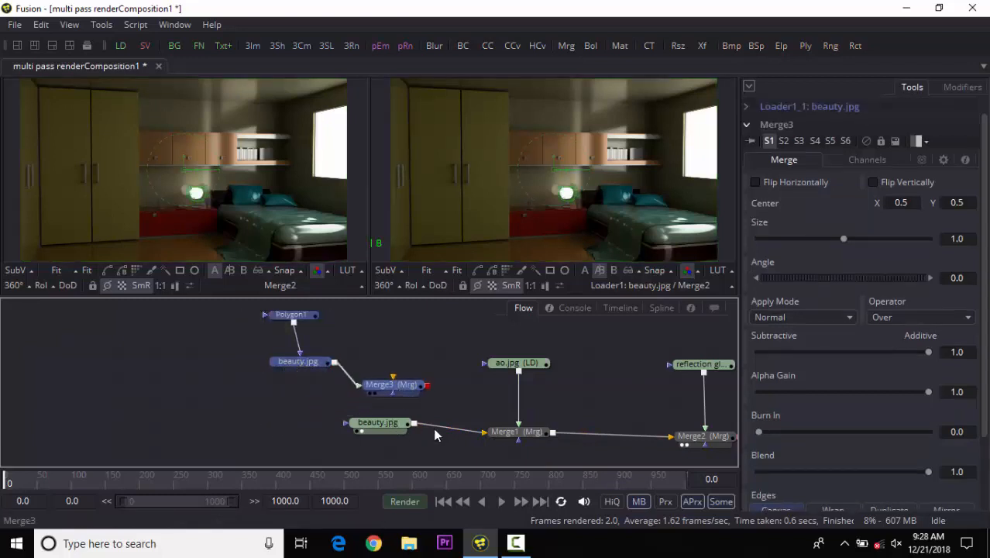
# Reroute the unmasked beauty loader's output into Merge3's background input.
pyautogui.click(401, 390)
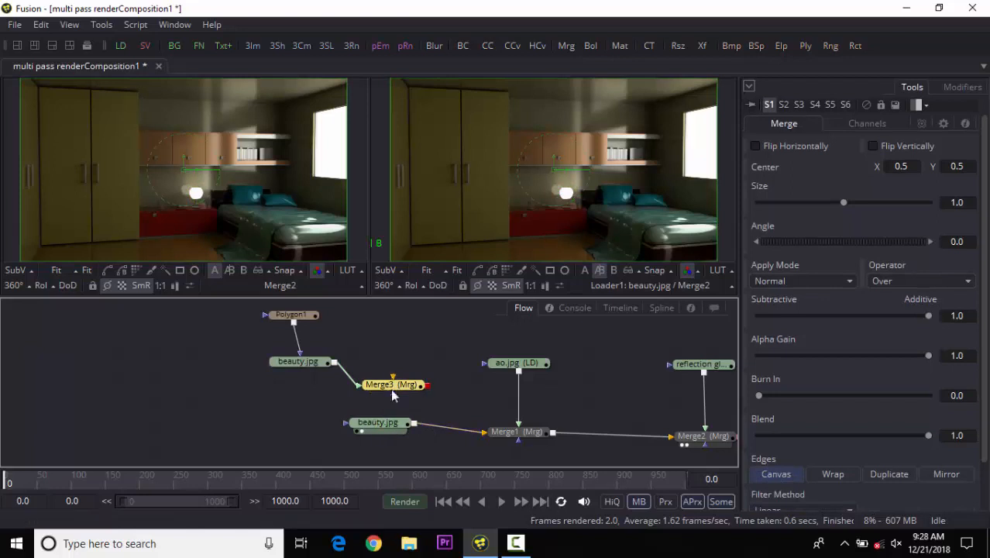
pyautogui.moveTo(380, 423); pyautogui.dragTo(309, 426)
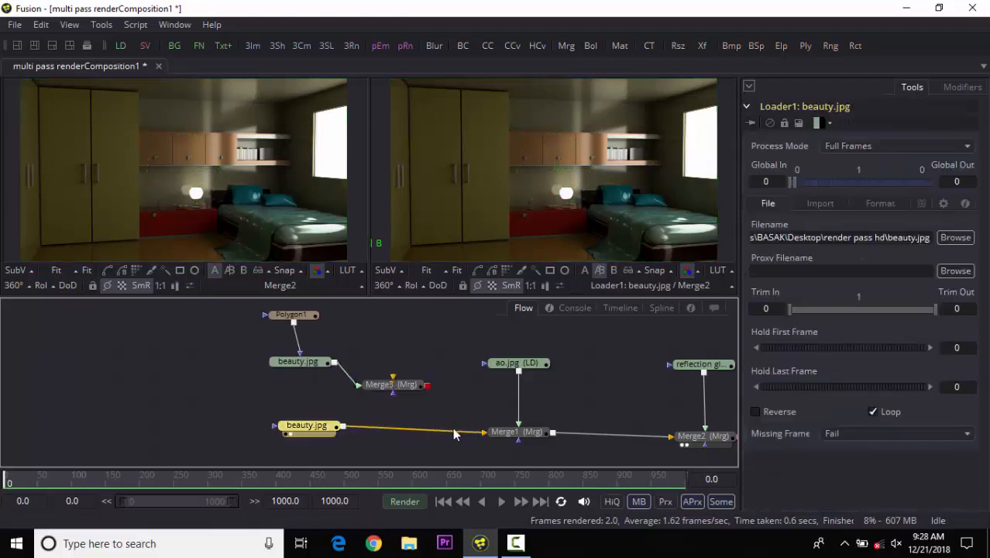
pyautogui.moveTo(481, 432); pyautogui.dragTo(391, 391)
# Rearrange Polygon1, both beauty loaders and Merge3 into a tidy layout.
pyautogui.moveTo(201, 213); pyautogui.dragTo(241, 219)
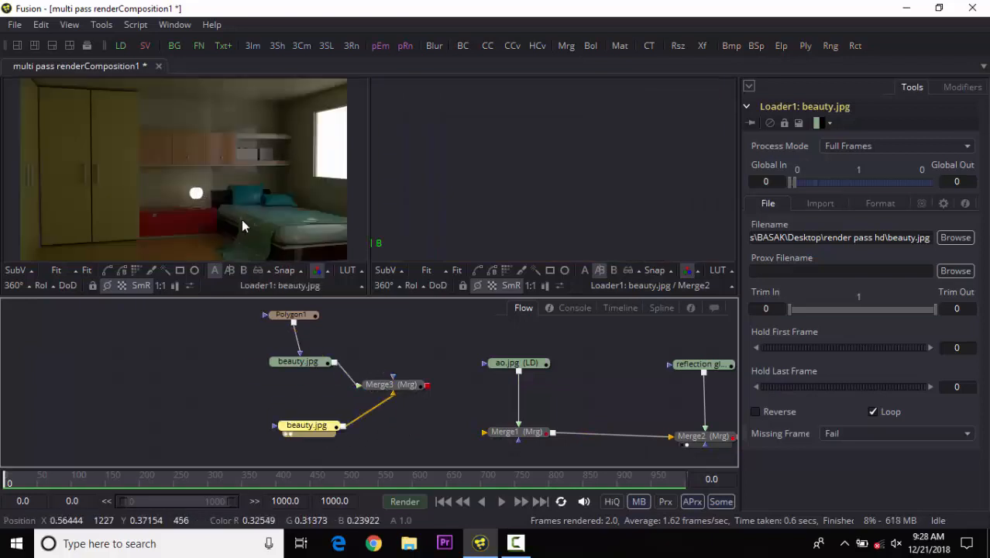
pyautogui.moveTo(280, 365); pyautogui.dragTo(241, 362)
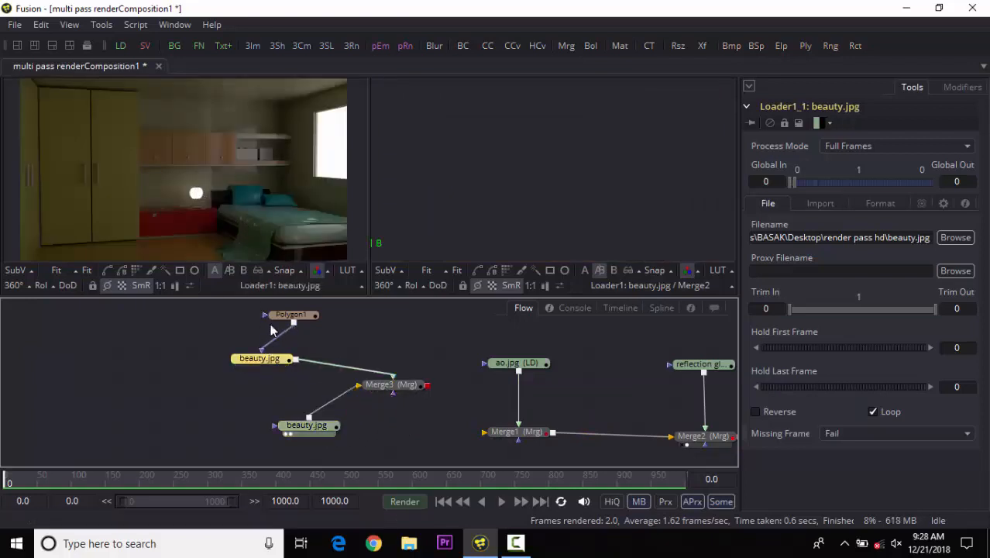
pyautogui.moveTo(292, 316); pyautogui.dragTo(208, 329)
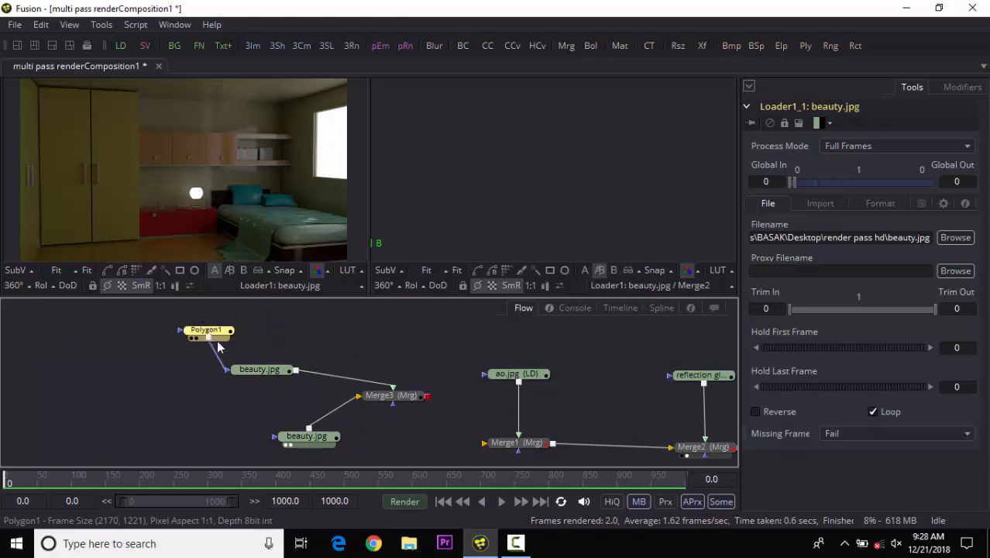
pyautogui.moveTo(259, 371); pyautogui.dragTo(215, 368)
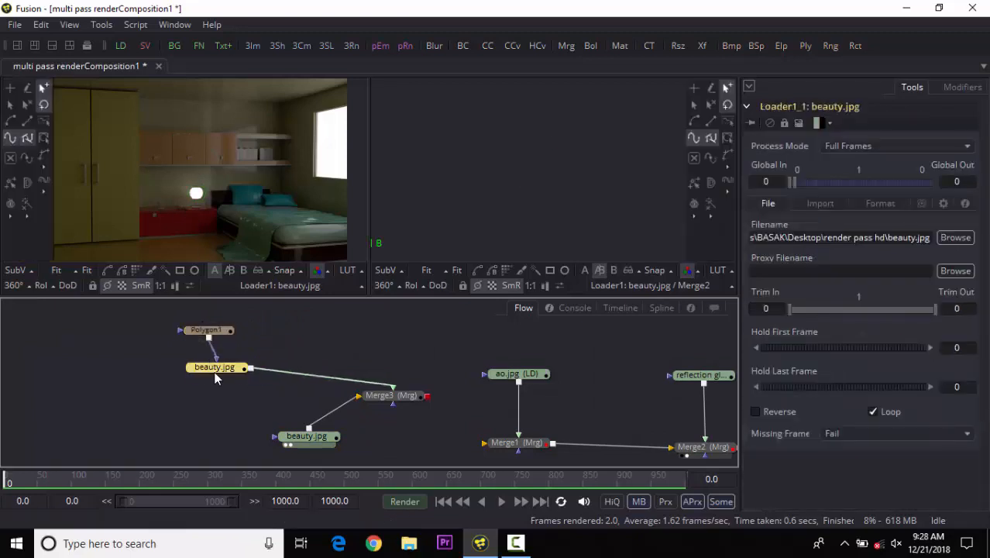
pyautogui.moveTo(306, 441); pyautogui.dragTo(319, 436)
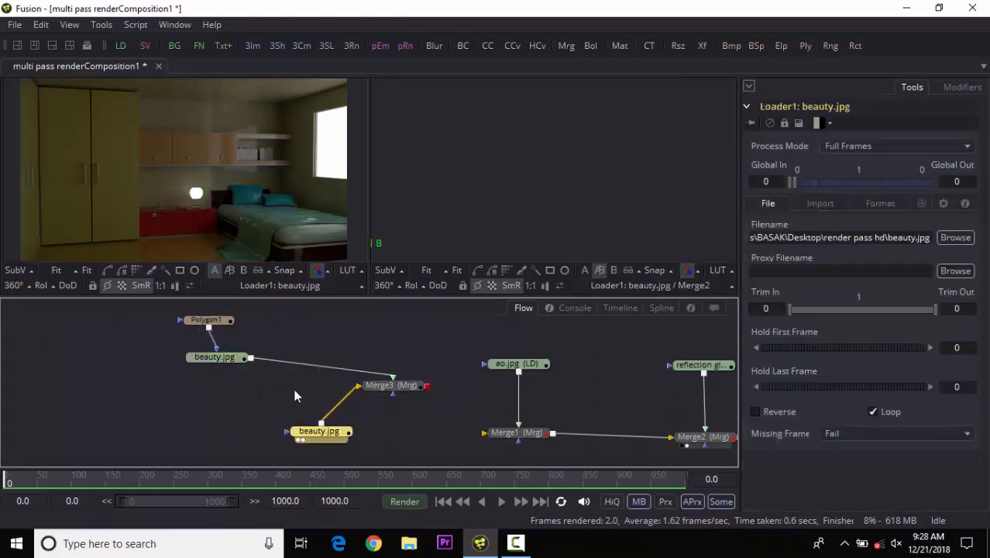
pyautogui.moveTo(295, 389); pyautogui.dragTo(290, 407)
pyautogui.moveTo(375, 398); pyautogui.dragTo(385, 408)
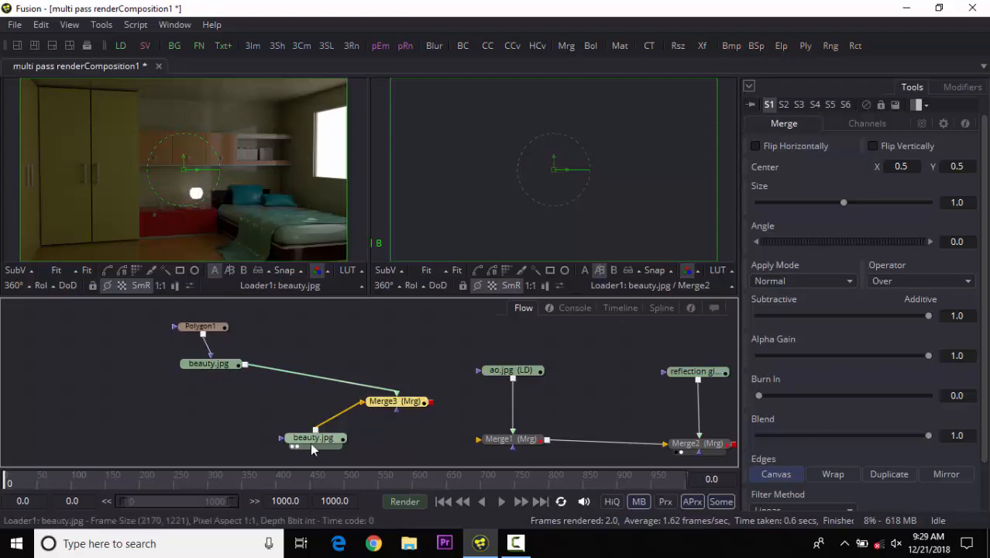
pyautogui.moveTo(307, 441); pyautogui.dragTo(205, 421)
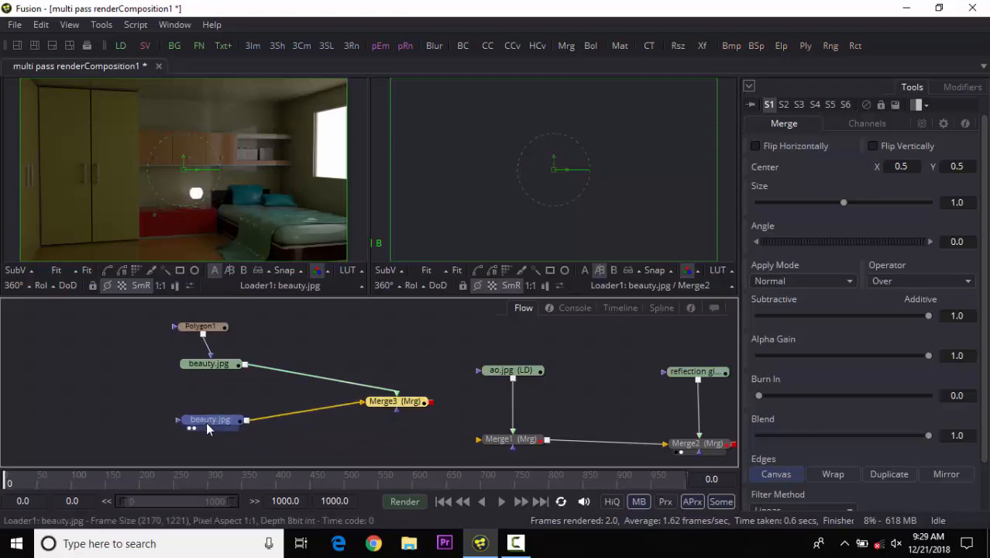
pyautogui.click(206, 422)
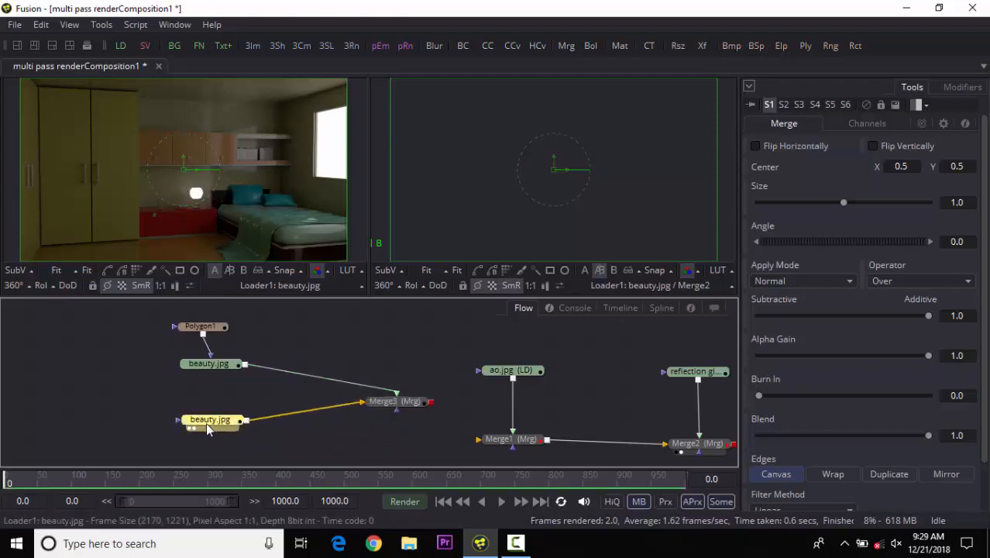
# Insert a Brightness / Contrast tool between the masked beauty loader and Merge3.
pyautogui.click(208, 364)
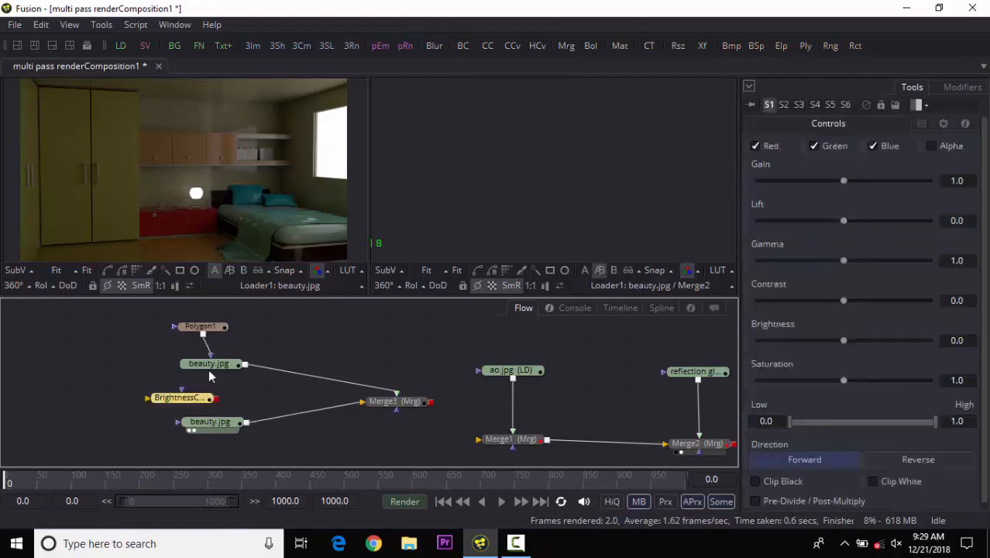
pyautogui.moveTo(184, 399); pyautogui.dragTo(322, 379)
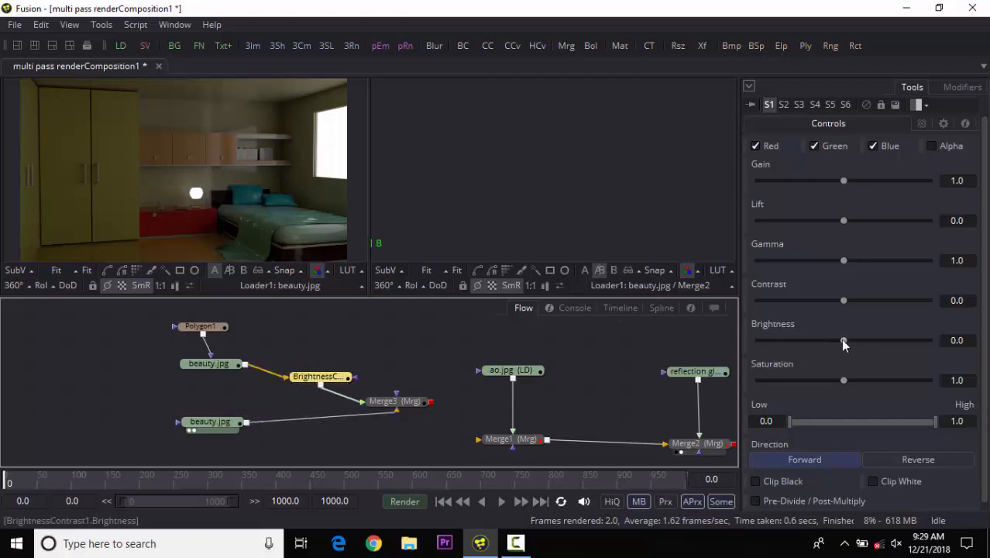
# Set BrightnessContrast1's gain to 2.06, gamma to 1.239, brightness to 0.043 and saturation to 1.991.
pyautogui.moveTo(843, 341); pyautogui.dragTo(858, 340)
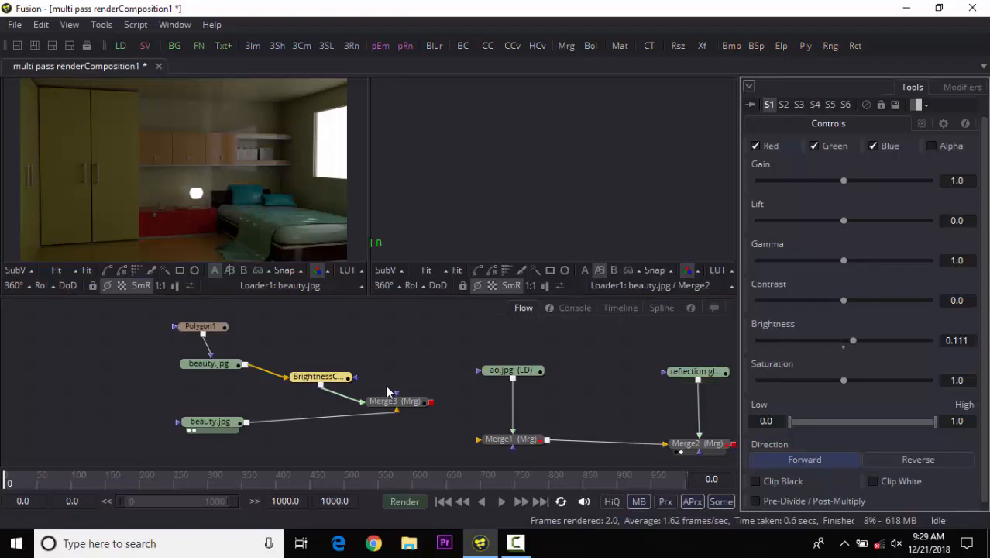
pyautogui.moveTo(234, 417); pyautogui.dragTo(229, 425)
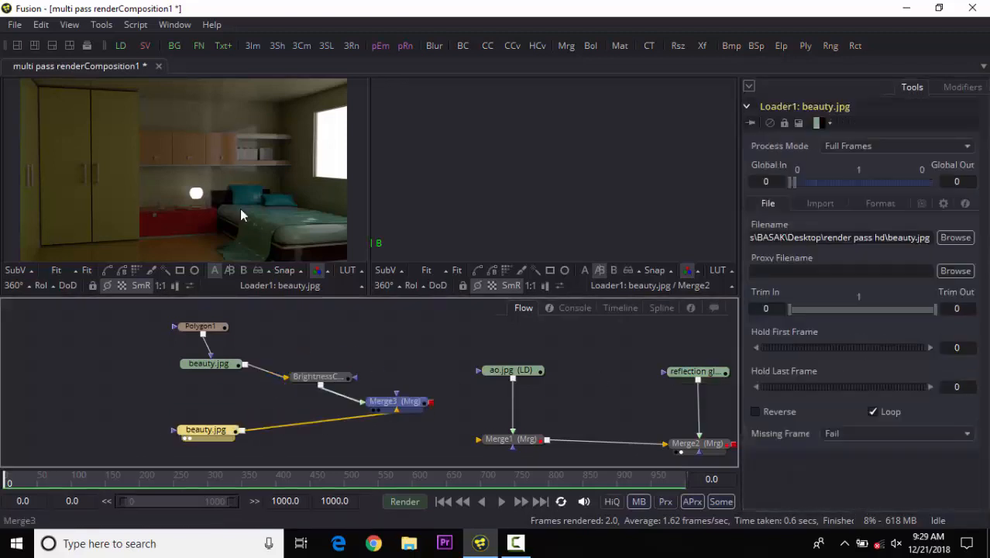
pyautogui.moveTo(241, 209); pyautogui.dragTo(242, 210)
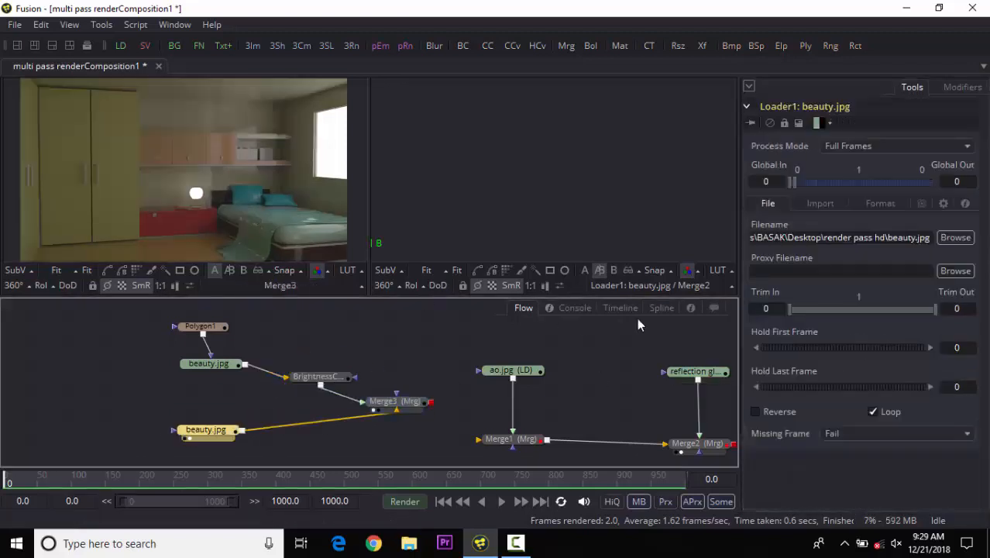
pyautogui.click(314, 377)
pyautogui.click(842, 342)
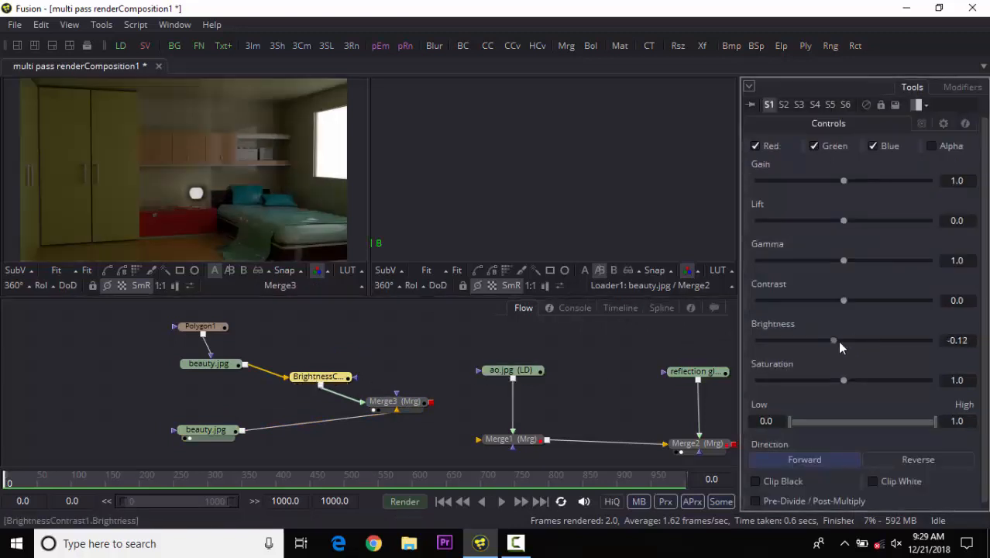
pyautogui.moveTo(840, 347)
pyautogui.mouseDown()
pyautogui.moveTo(846, 341)
pyautogui.moveTo(830, 346)
pyautogui.moveTo(842, 345)
pyautogui.mouseUp()
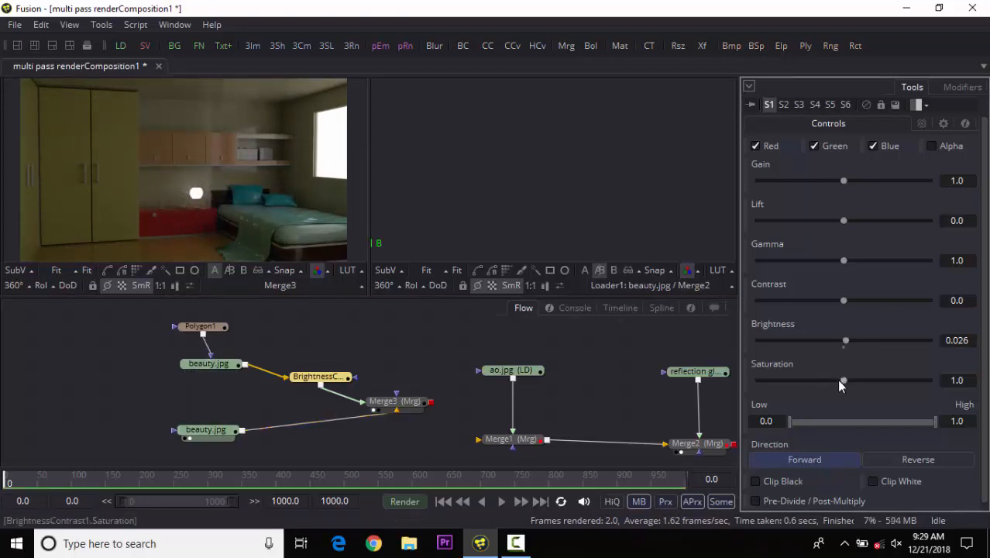
pyautogui.moveTo(849, 380); pyautogui.dragTo(794, 381)
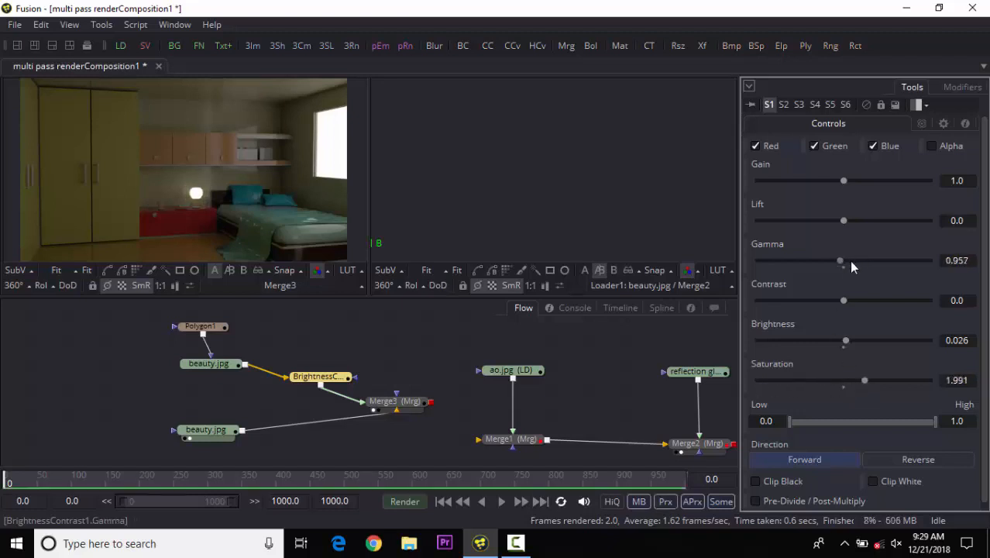
pyautogui.moveTo(851, 262)
pyautogui.mouseDown()
pyautogui.moveTo(870, 260)
pyautogui.moveTo(859, 261)
pyautogui.mouseUp()
pyautogui.moveTo(844, 339)
pyautogui.mouseDown()
pyautogui.moveTo(857, 339)
pyautogui.moveTo(845, 339)
pyautogui.mouseUp()
pyautogui.moveTo(858, 262); pyautogui.dragTo(846, 265)
pyautogui.moveTo(847, 181); pyautogui.dragTo(862, 182)
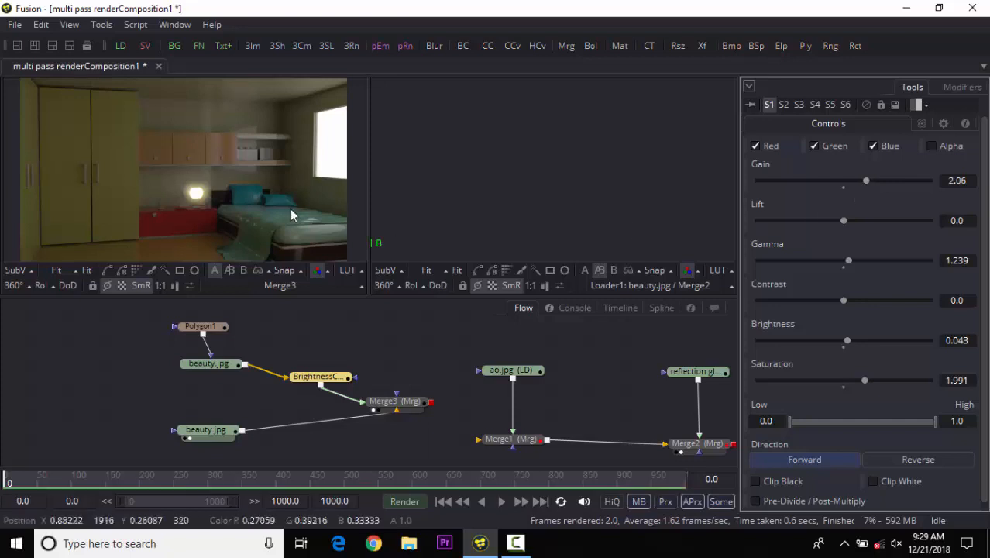
# Shift the loaders, Polygon1 and BrightnessContrast1 leftward to tidy the flow.
pyautogui.moveTo(198, 430); pyautogui.dragTo(170, 422)
pyautogui.moveTo(207, 370); pyautogui.dragTo(189, 370)
pyautogui.moveTo(201, 327); pyautogui.dragTo(184, 331)
pyautogui.moveTo(296, 383)
pyautogui.mouseDown()
pyautogui.moveTo(267, 383)
pyautogui.moveTo(278, 379)
pyautogui.mouseUp()
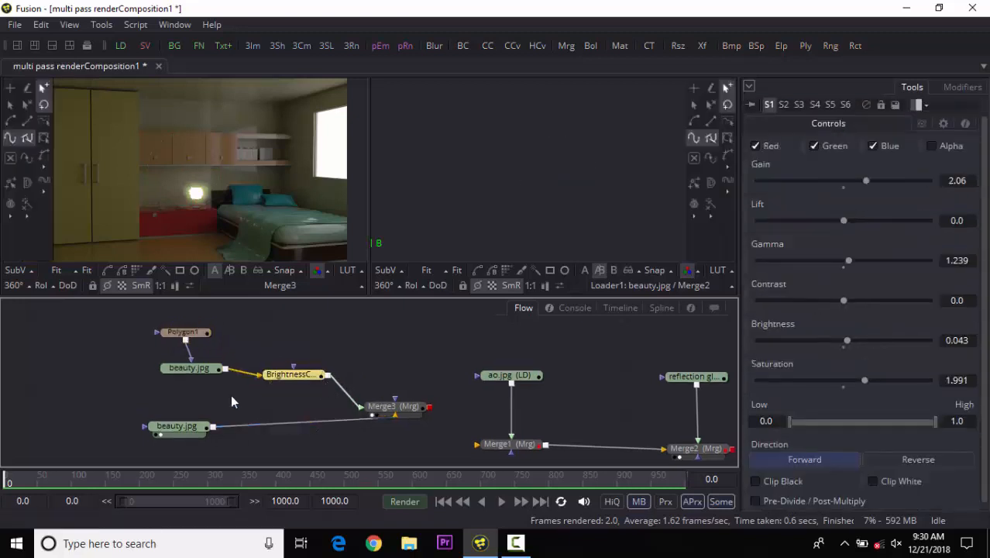
pyautogui.moveTo(86, 308); pyautogui.dragTo(318, 399)
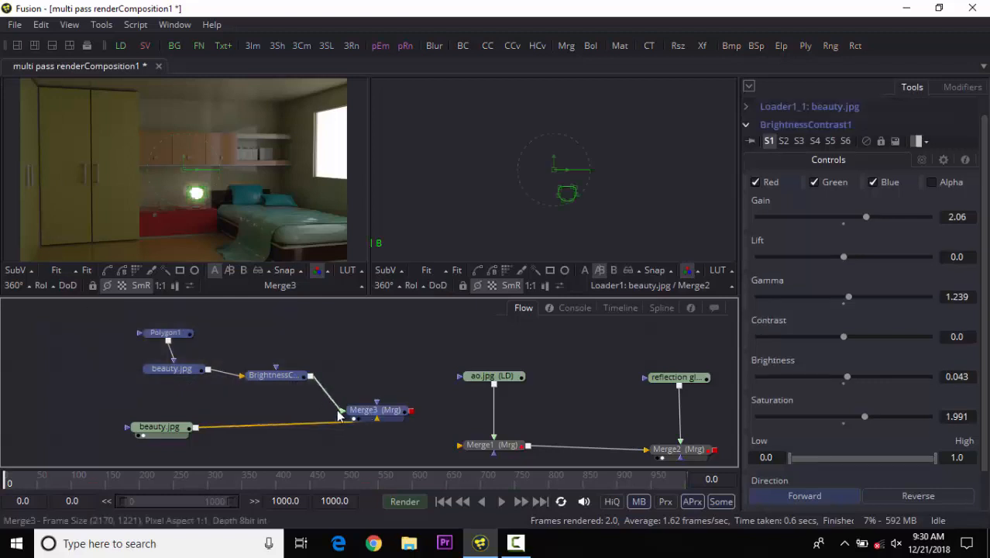
pyautogui.moveTo(103, 392); pyautogui.dragTo(164, 434)
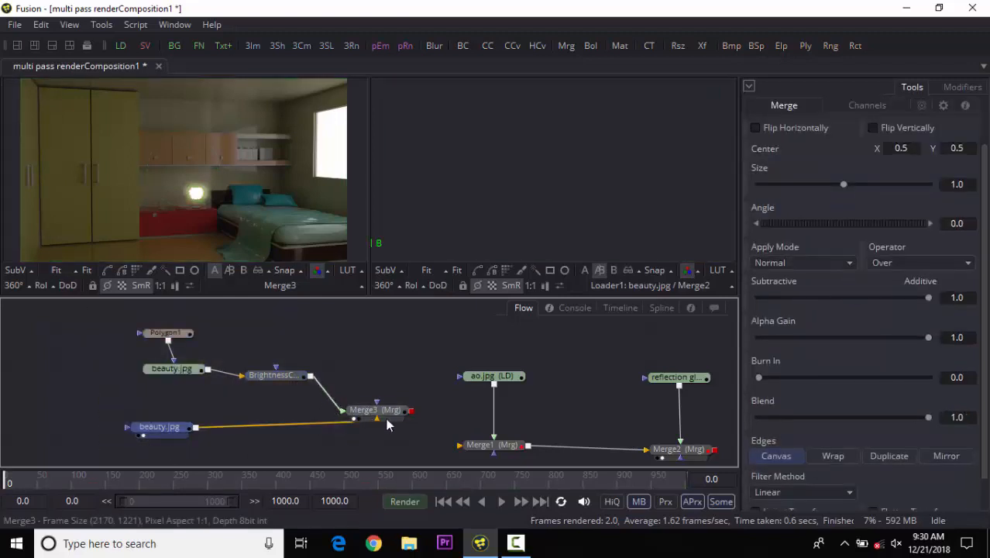
pyautogui.moveTo(105, 316); pyautogui.dragTo(314, 400)
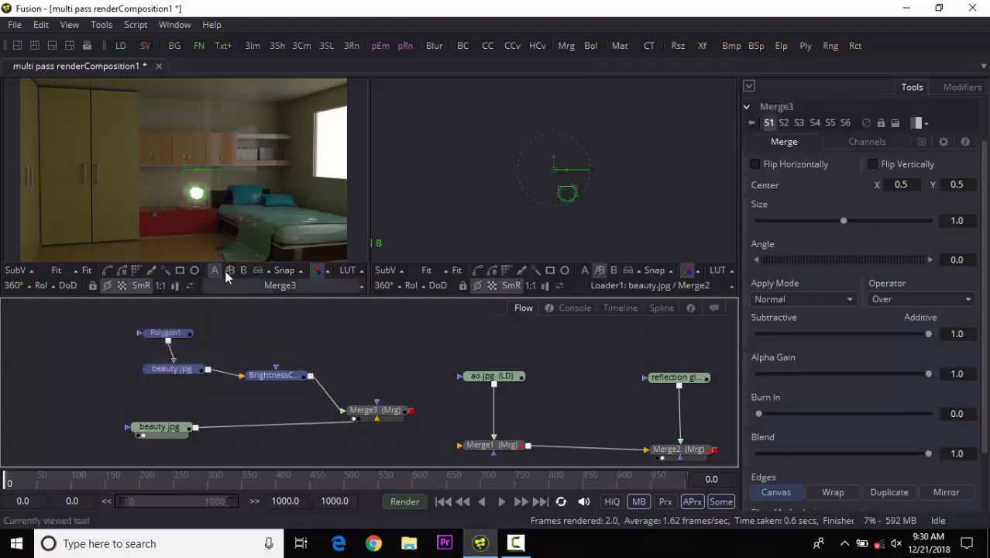
# Select the beauty loaders and masked branch and reposition them alongside Merge3 in the flow.
pyautogui.moveTo(120, 399); pyautogui.dragTo(180, 447)
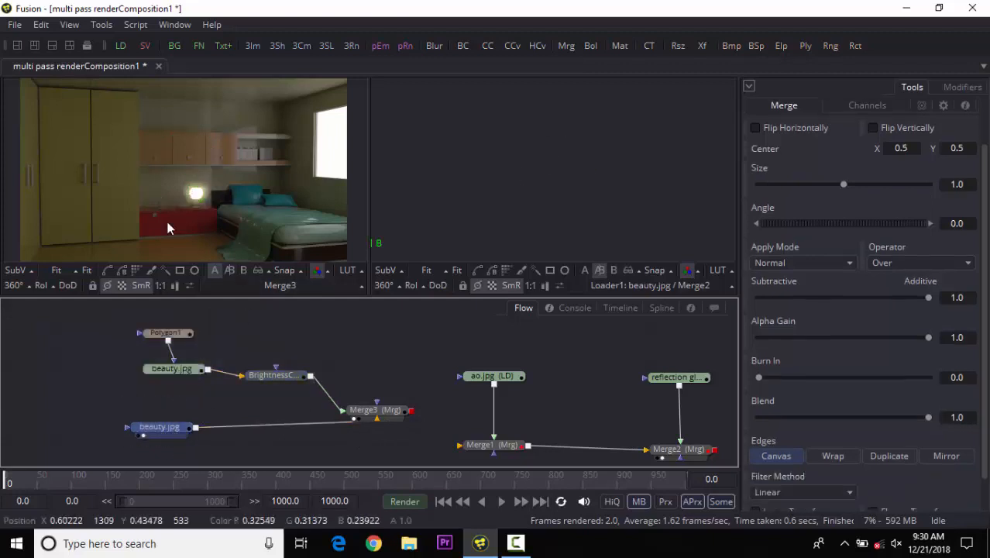
pyautogui.moveTo(113, 313); pyautogui.dragTo(280, 387)
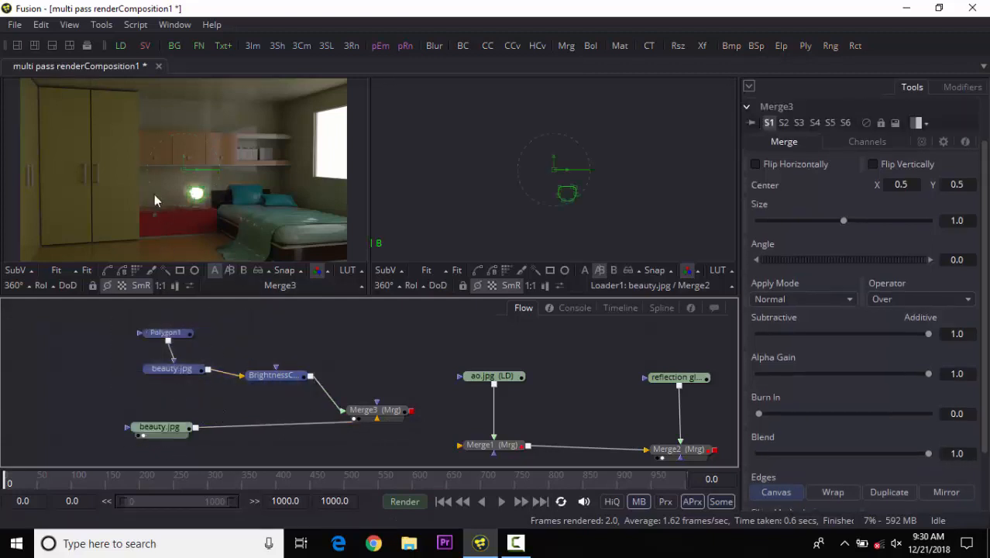
pyautogui.click(443, 191)
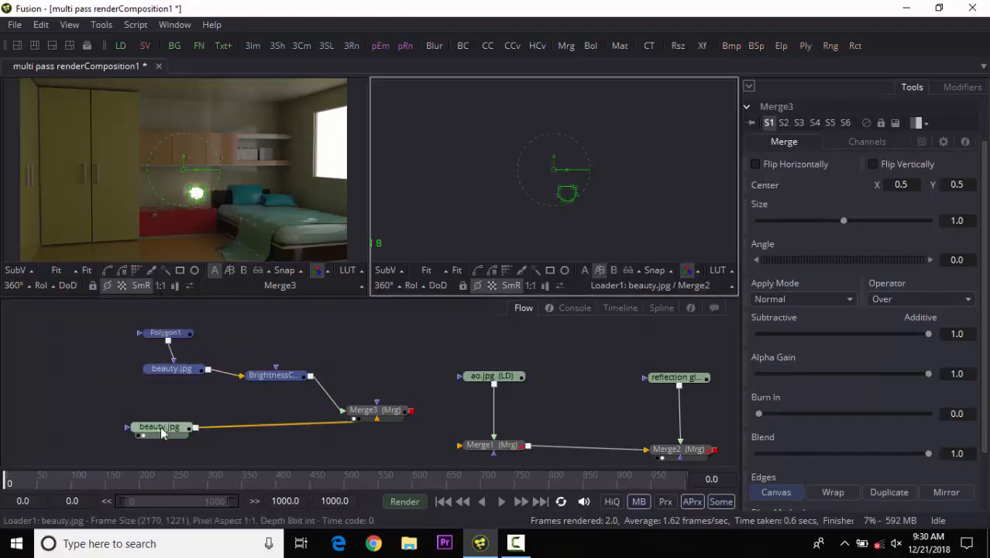
pyautogui.click(131, 370)
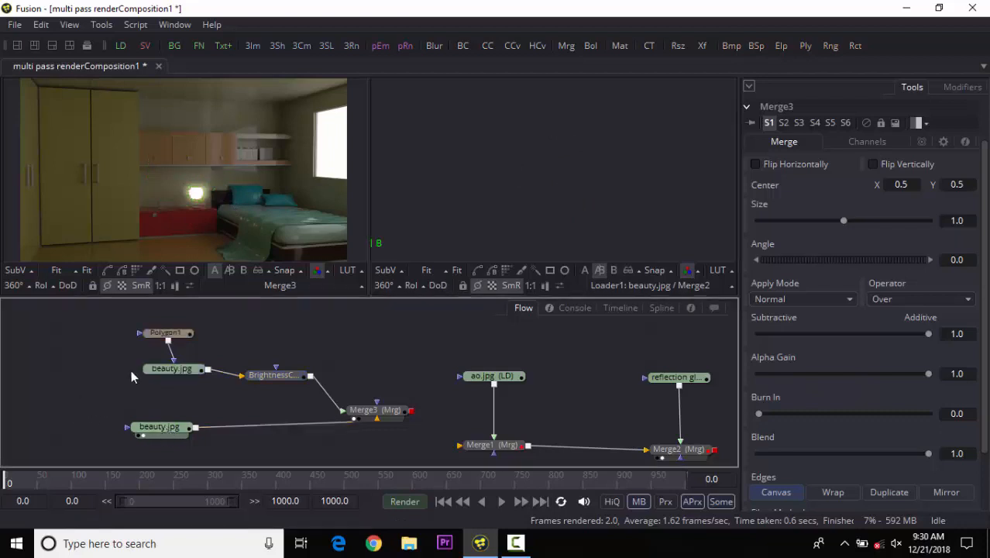
pyautogui.moveTo(157, 353); pyautogui.dragTo(291, 385)
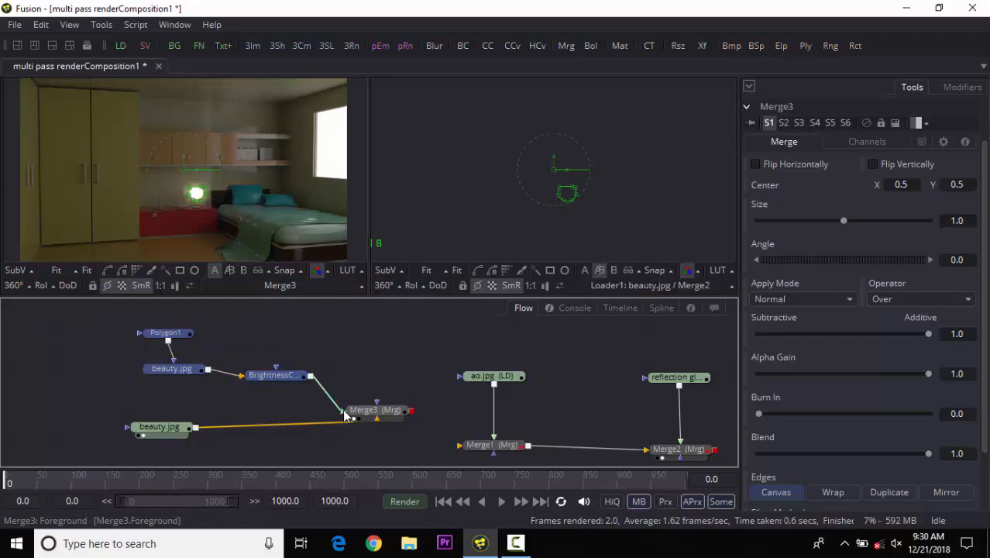
pyautogui.moveTo(88, 405); pyautogui.dragTo(169, 442)
pyautogui.moveTo(377, 411); pyautogui.dragTo(353, 416)
# Move Merge3 and Merge1 so the beauty branch lines up with the existing composite chain.
pyautogui.moveTo(443, 407); pyautogui.dragTo(424, 336)
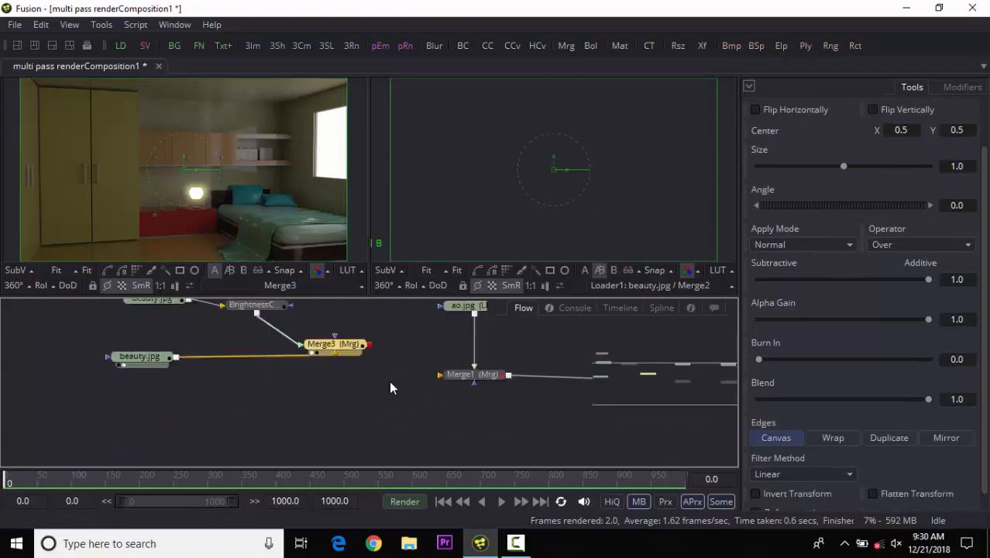
pyautogui.moveTo(431, 391); pyautogui.dragTo(318, 425)
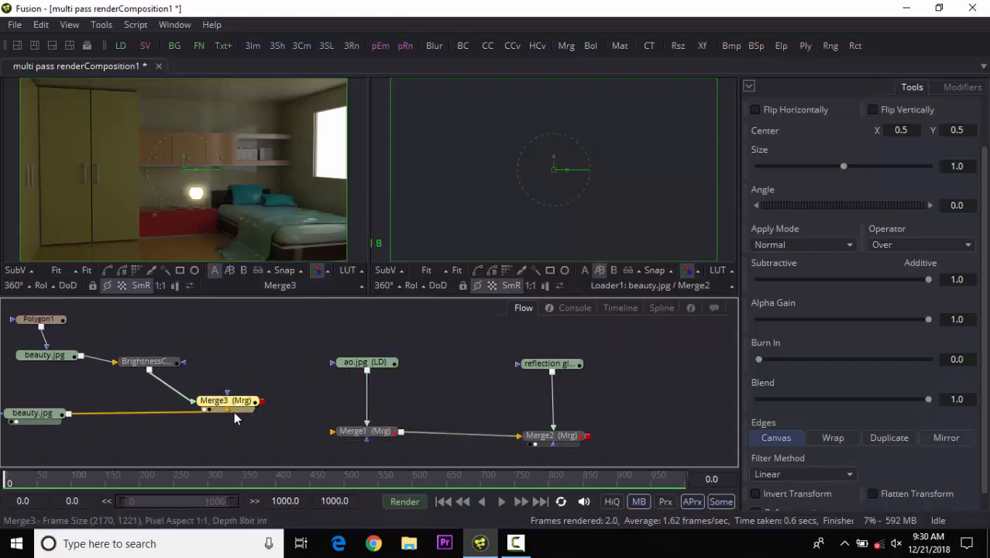
pyautogui.moveTo(243, 411); pyautogui.dragTo(220, 420)
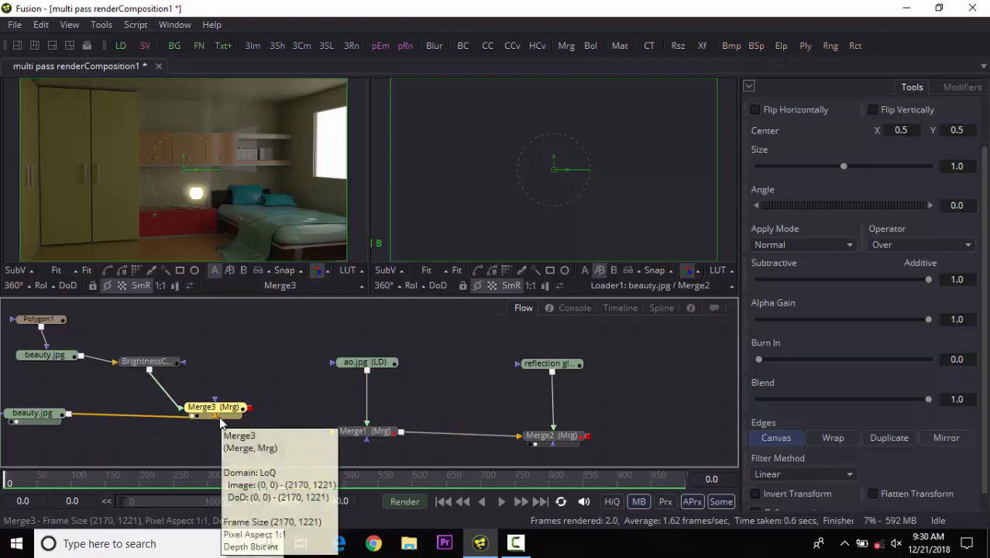
pyautogui.click(293, 398)
pyautogui.moveTo(294, 398); pyautogui.dragTo(322, 402)
pyautogui.moveTo(238, 413); pyautogui.dragTo(191, 417)
pyautogui.moveTo(300, 411); pyautogui.dragTo(304, 389)
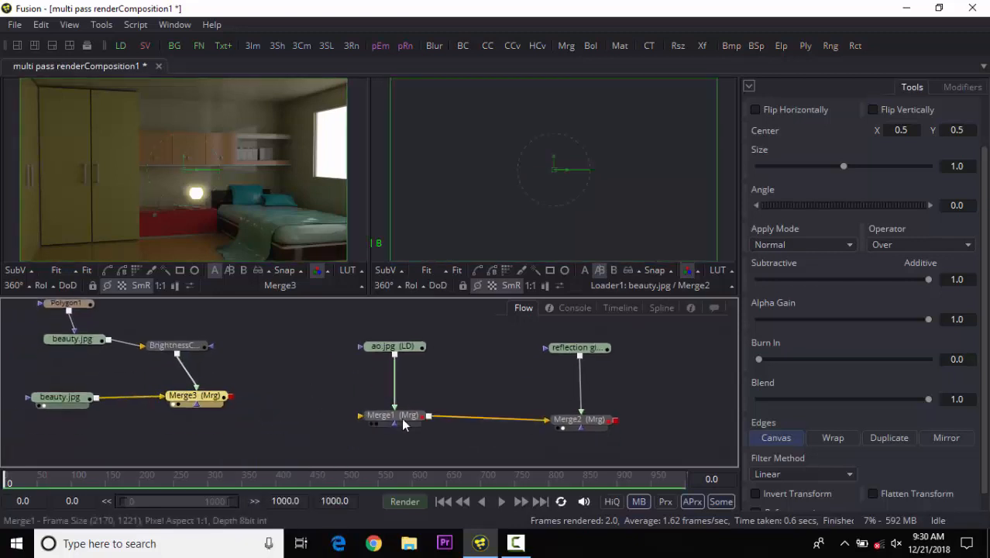
pyautogui.moveTo(395, 408); pyautogui.dragTo(369, 417)
pyautogui.click(294, 389)
pyautogui.moveTo(292, 383); pyautogui.dragTo(320, 386)
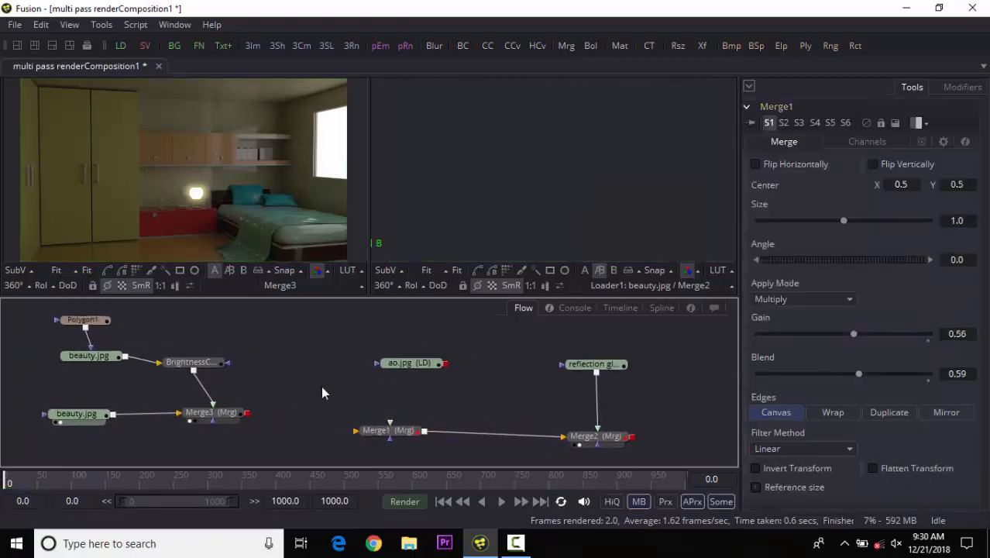
pyautogui.moveTo(214, 413); pyautogui.dragTo(203, 413)
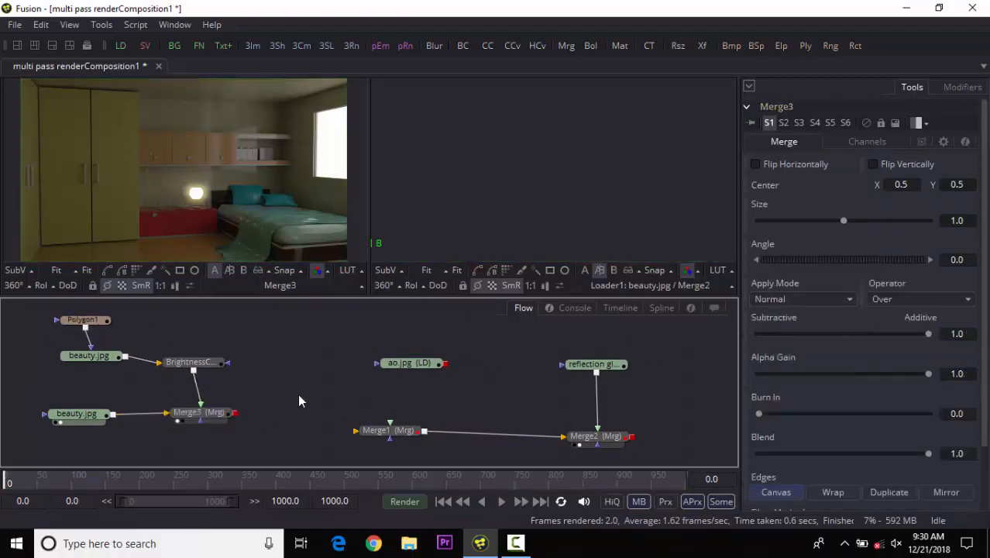
pyautogui.hotkey('ctrl', 'space')
pyautogui.click(398, 428)
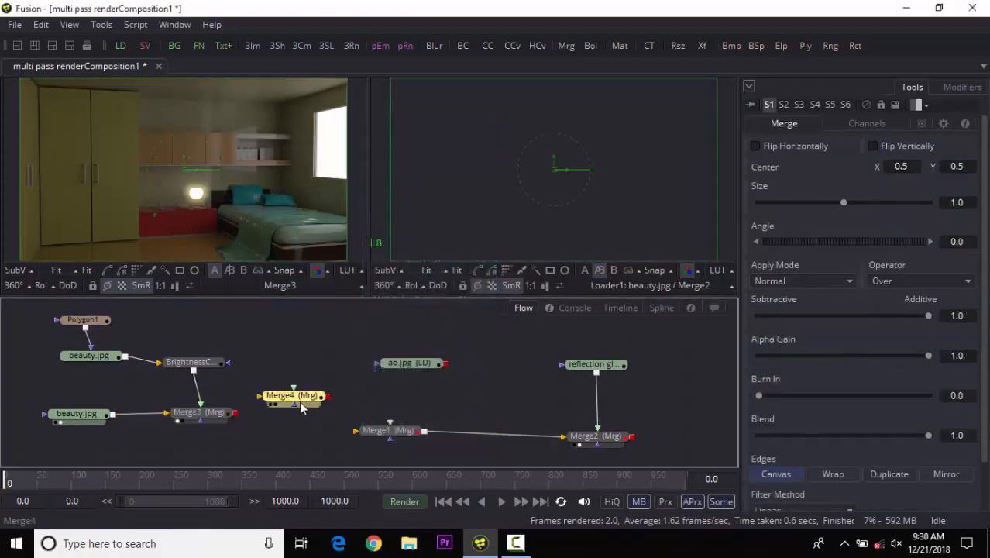
pyautogui.moveTo(290, 402); pyautogui.dragTo(304, 434)
# Connect Merge3's output into Merge1's background input and delete the unused Merge4 tool.
pyautogui.moveTo(379, 434); pyautogui.dragTo(409, 373)
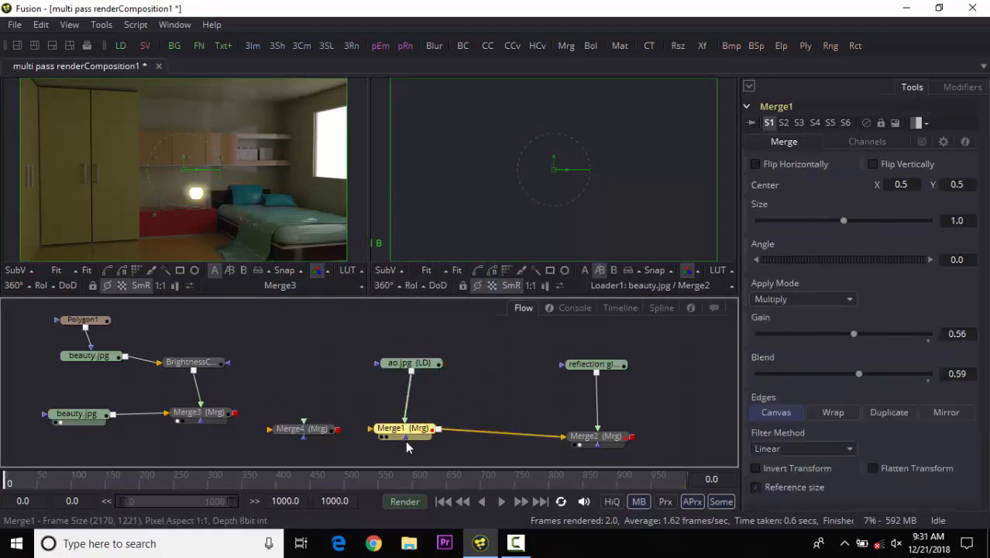
pyautogui.moveTo(310, 430); pyautogui.dragTo(270, 445)
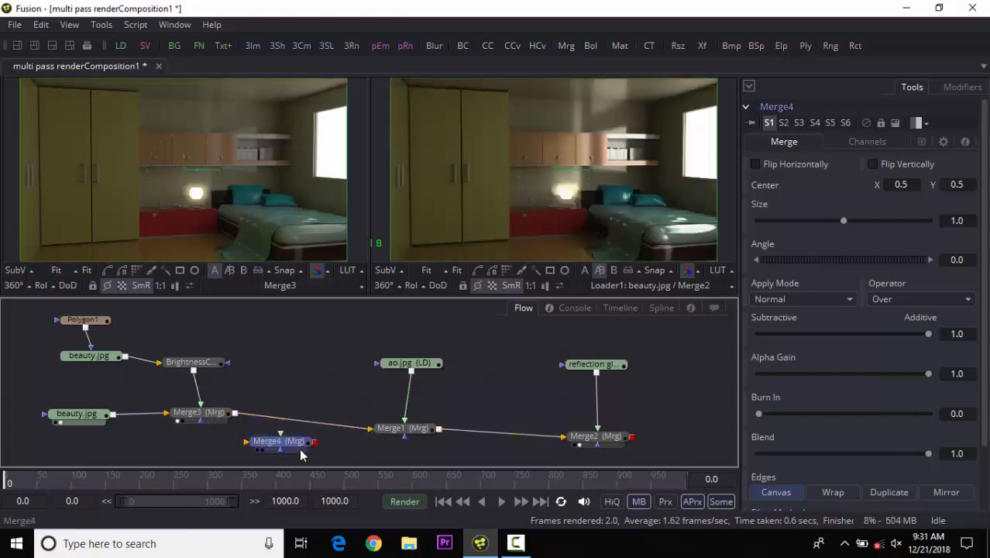
pyautogui.press('Delete')
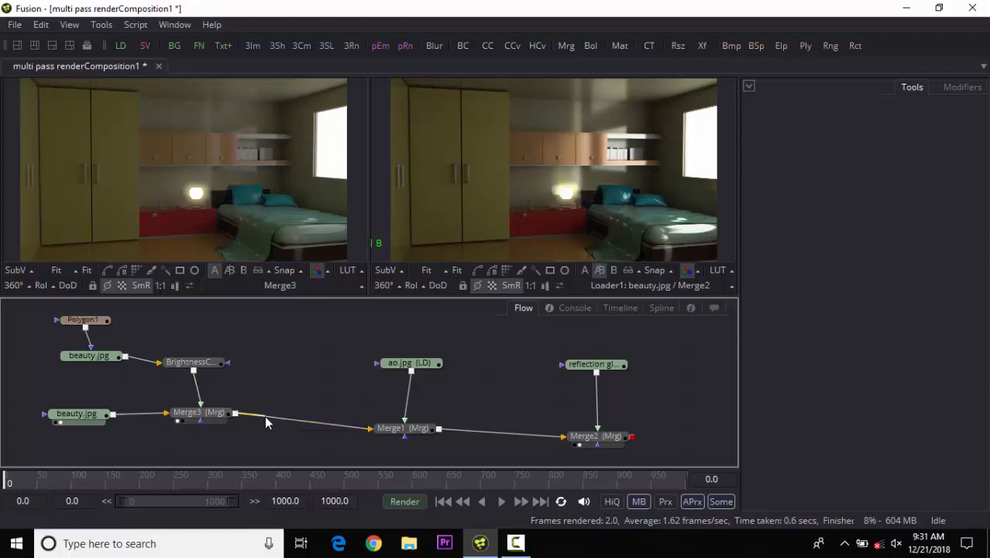
pyautogui.moveTo(370, 428)
pyautogui.mouseDown()
pyautogui.moveTo(357, 424)
pyautogui.moveTo(366, 436)
pyautogui.mouseUp()
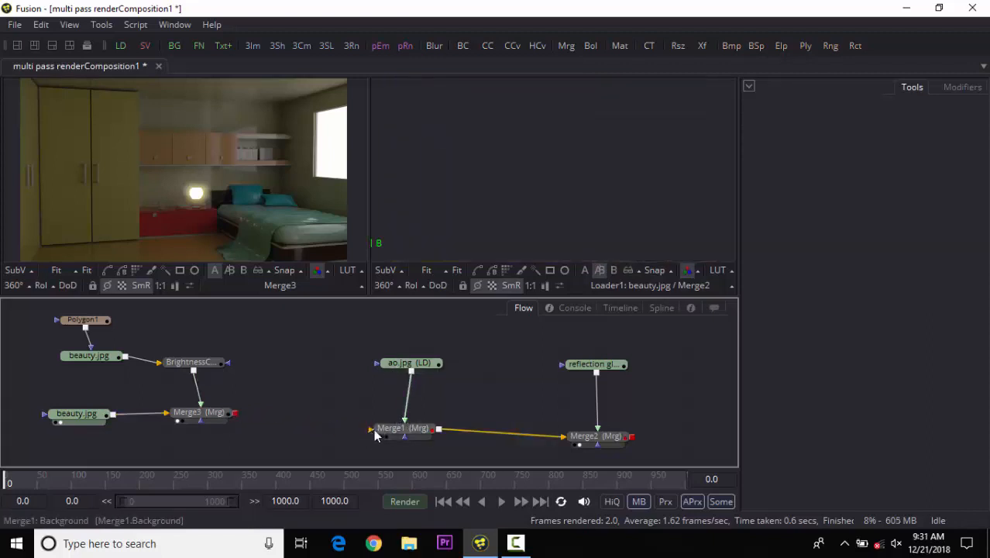
pyautogui.moveTo(370, 429); pyautogui.dragTo(235, 412)
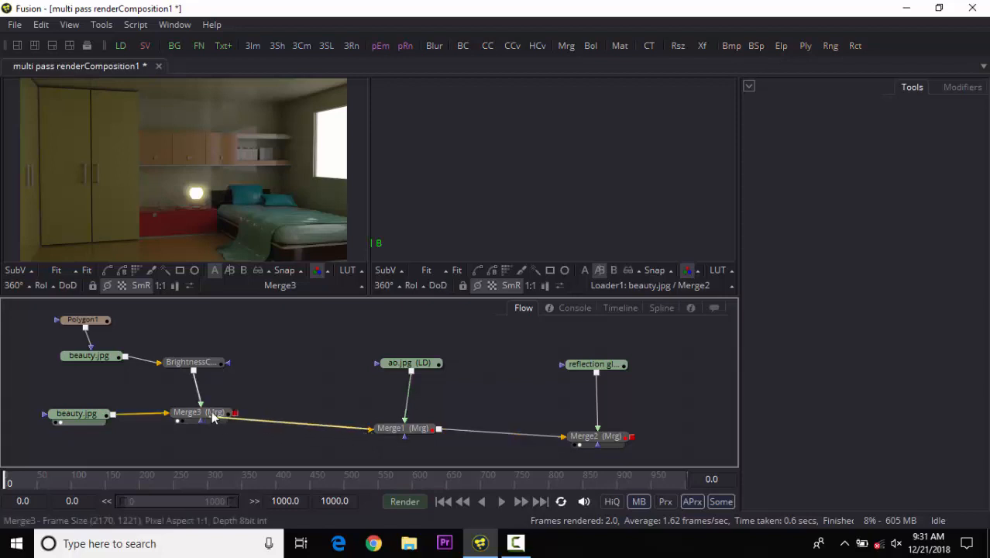
# Select BrightnessContrast1 and lower its saturation to 0.889.
pyautogui.moveTo(250, 318); pyautogui.dragTo(45, 444)
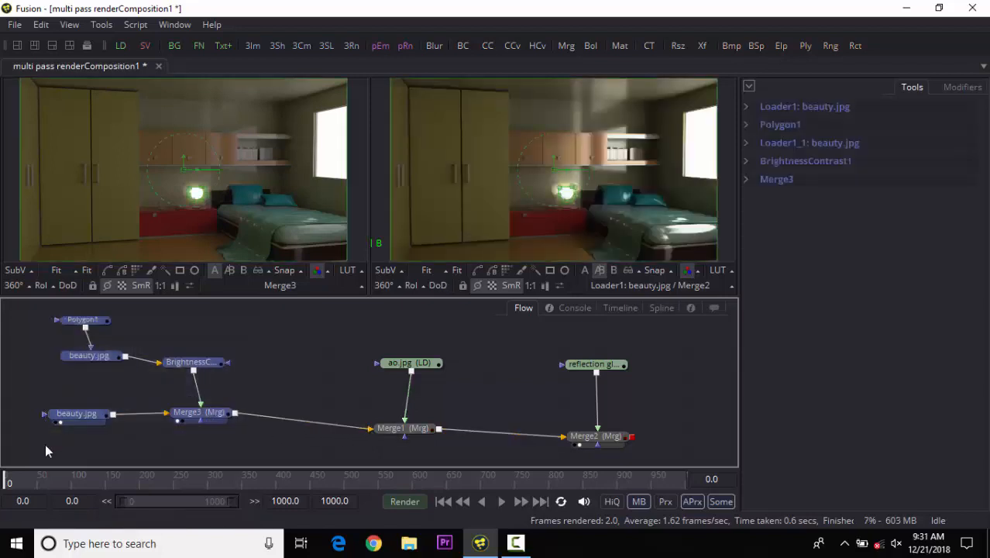
pyautogui.click(431, 366)
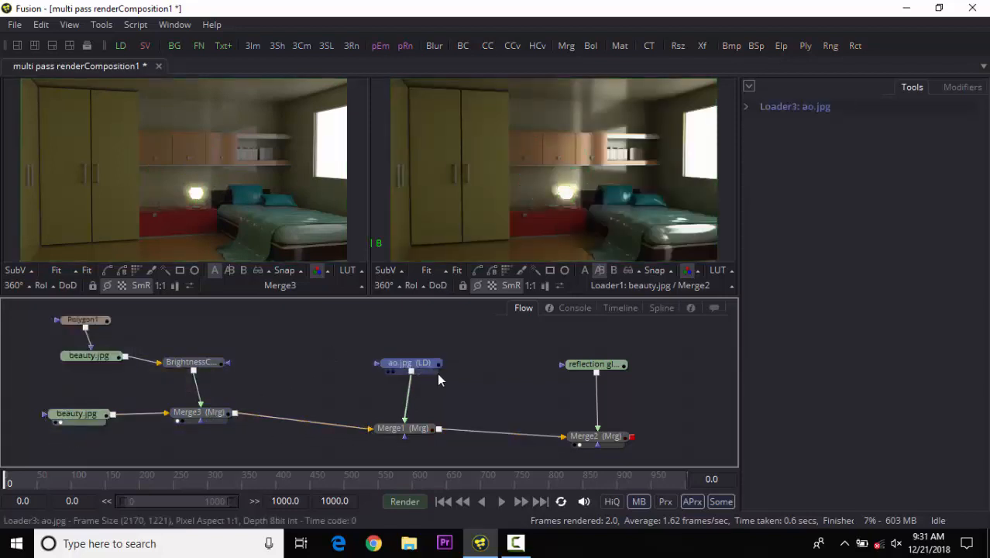
pyautogui.moveTo(481, 323); pyautogui.dragTo(45, 439)
pyautogui.click(592, 364)
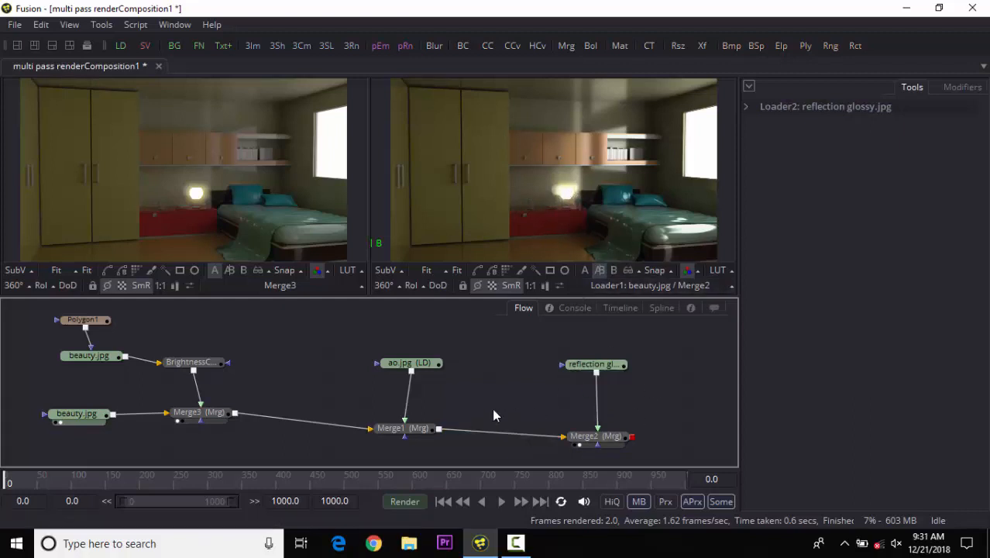
pyautogui.click(193, 363)
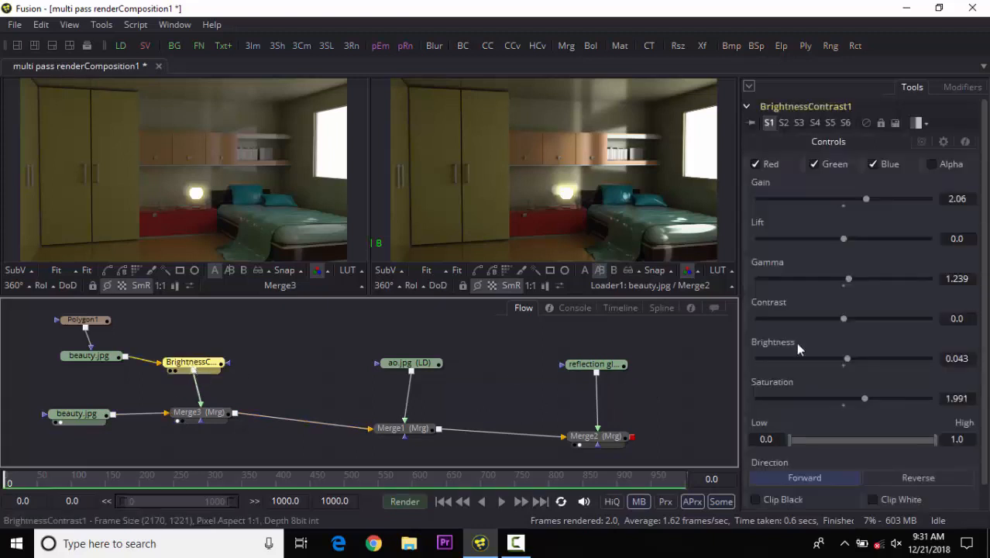
pyautogui.moveTo(865, 398); pyautogui.dragTo(833, 399)
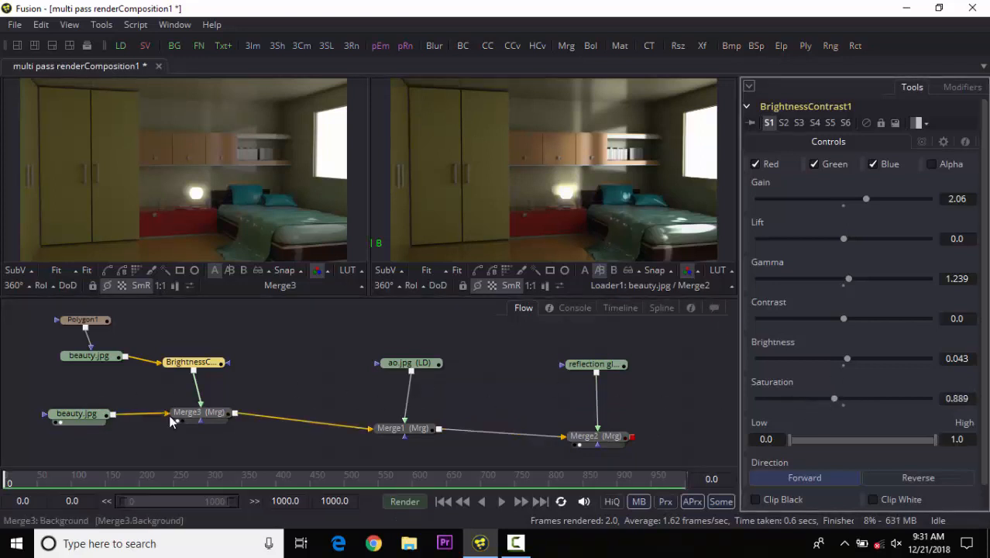
# Rearrange Merge3, BrightnessContrast1 and the beauty loaders to spread out the flow.
pyautogui.moveTo(195, 414); pyautogui.dragTo(249, 422)
pyautogui.moveTo(192, 367); pyautogui.dragTo(251, 367)
pyautogui.moveTo(23, 313); pyautogui.dragTo(278, 465)
pyautogui.moveTo(264, 423); pyautogui.dragTo(509, 193)
pyautogui.click(372, 403)
pyautogui.click(310, 369)
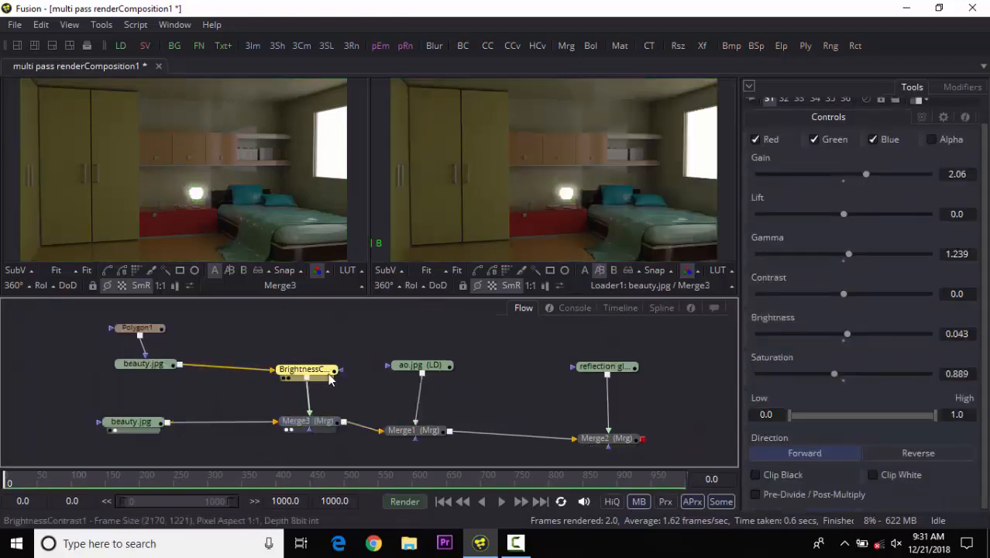
# Try saturation values of 0.735 and 1.65 on BrightnessContrast1.
pyautogui.moveTo(832, 375)
pyautogui.mouseDown()
pyautogui.moveTo(848, 375)
pyautogui.moveTo(821, 375)
pyautogui.mouseUp()
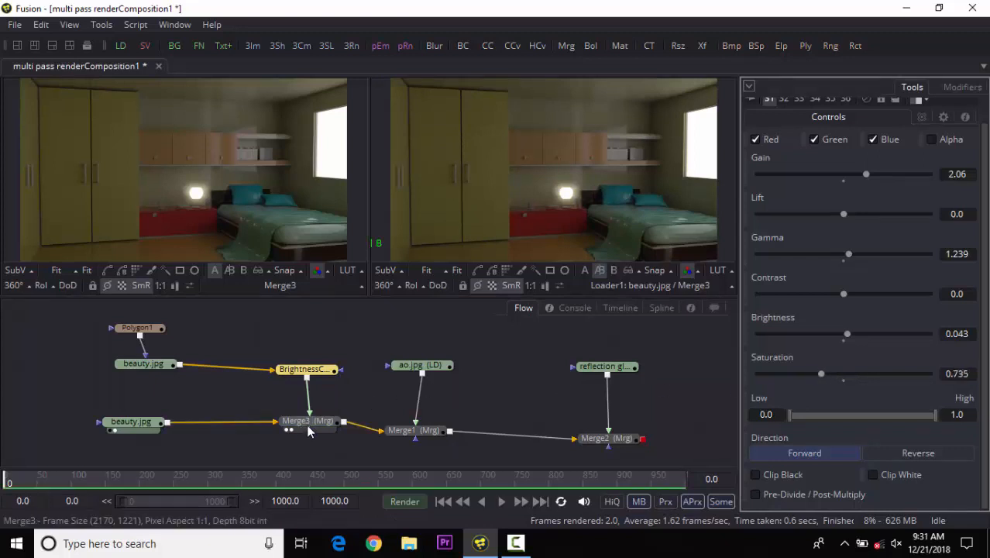
pyautogui.click(584, 270)
pyautogui.moveTo(821, 374); pyautogui.dragTo(856, 374)
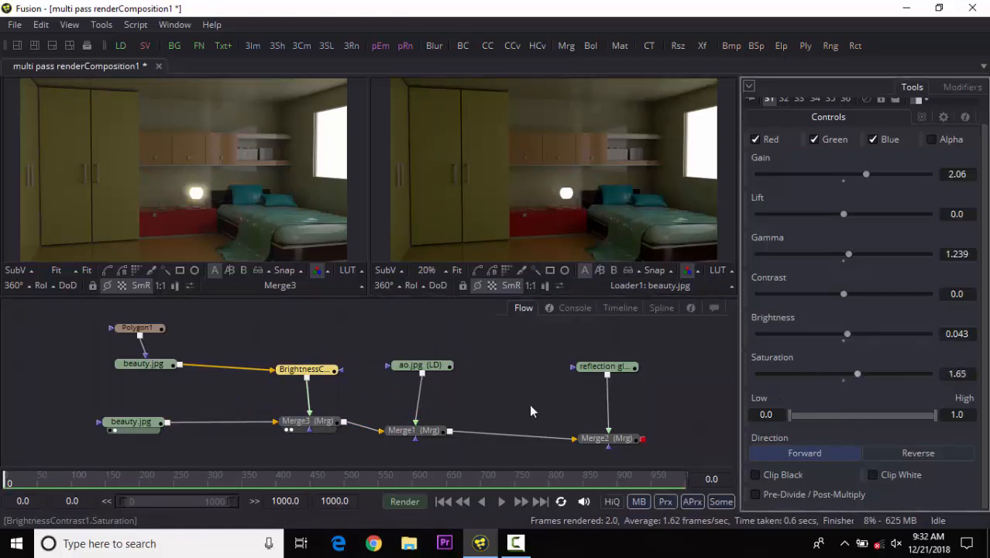
# Show Merge3 in the second viewer and set BrightnessContrast1's saturation to 0.838.
pyautogui.click(302, 425)
pyautogui.press('2')
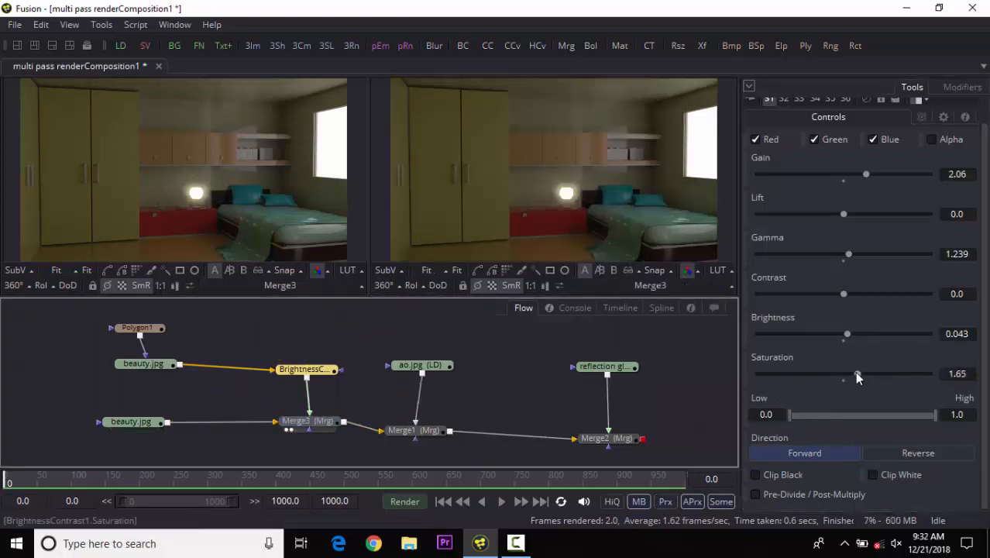
pyautogui.moveTo(854, 371)
pyautogui.mouseDown()
pyautogui.moveTo(836, 371)
pyautogui.moveTo(865, 375)
pyautogui.mouseUp()
pyautogui.click(845, 373)
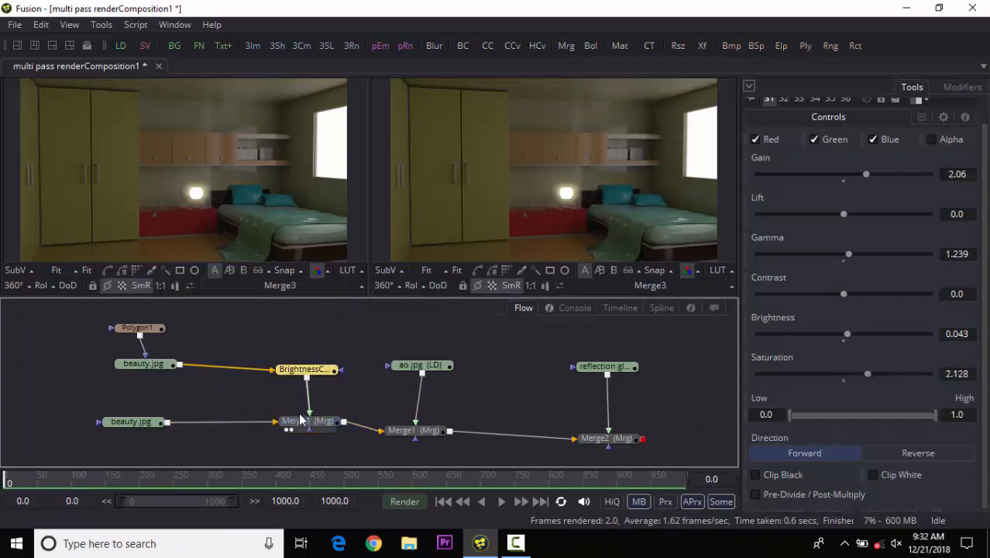
pyautogui.click(271, 190)
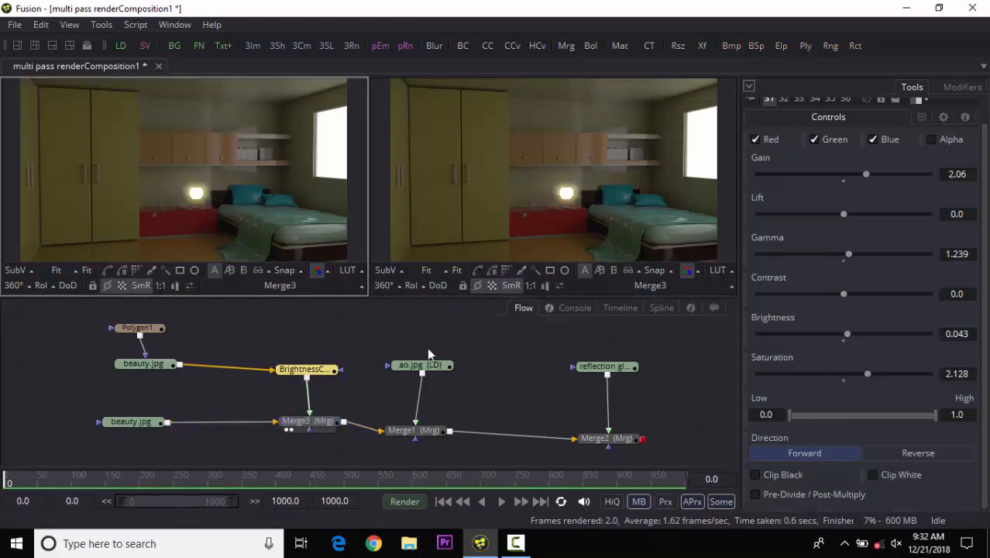
pyautogui.moveTo(340, 392)
pyautogui.mouseDown()
pyautogui.moveTo(350, 397)
pyautogui.moveTo(343, 385)
pyautogui.mouseUp()
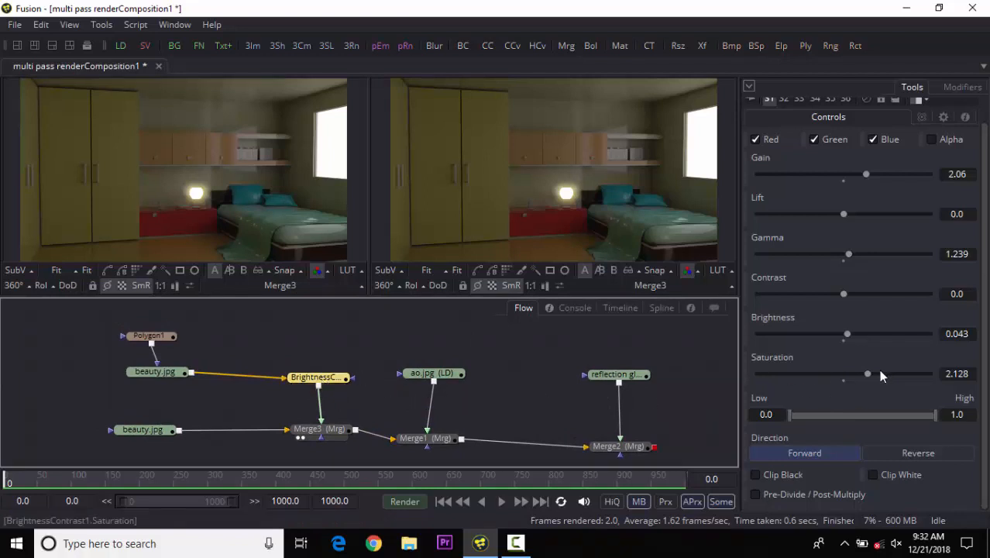
pyautogui.moveTo(865, 374); pyautogui.dragTo(830, 374)
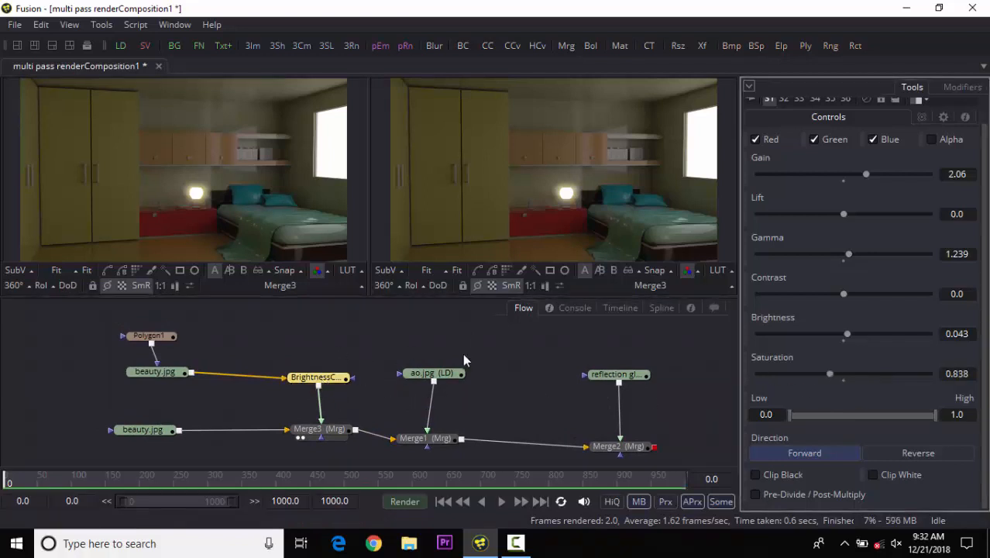
# Select the node tree and move it to tidy the flow layout.
pyautogui.moveTo(136, 323); pyautogui.dragTo(379, 426)
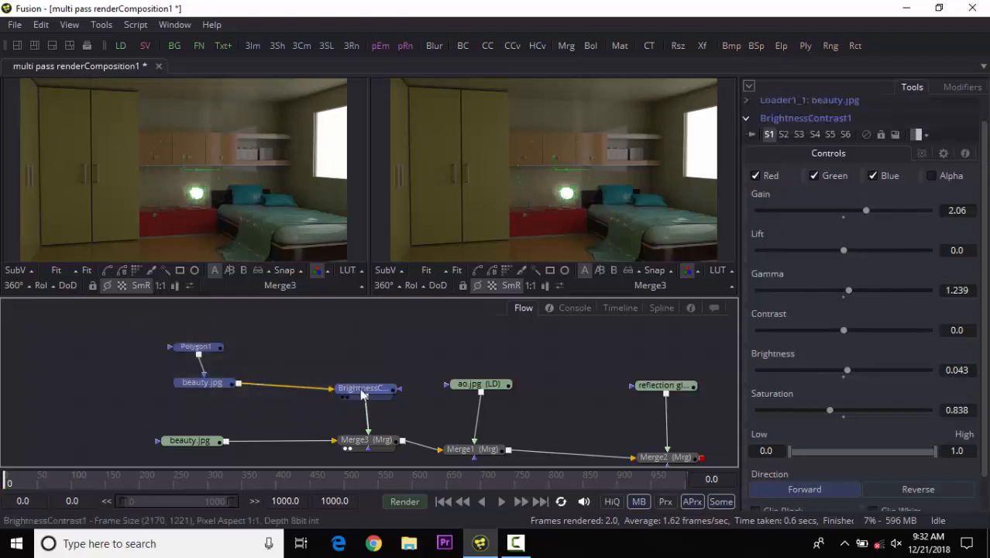
pyautogui.moveTo(325, 393); pyautogui.dragTo(294, 398)
pyautogui.click(318, 389)
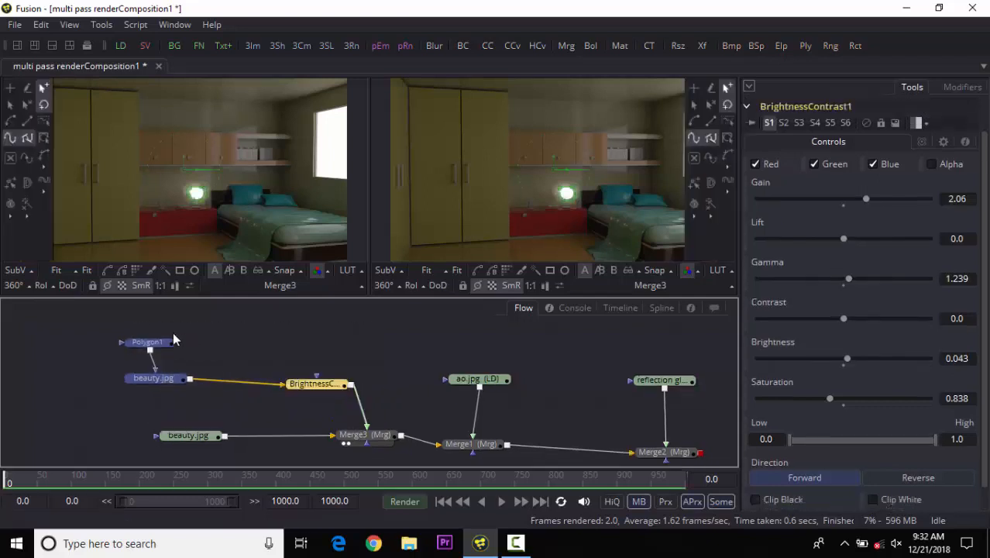
pyautogui.moveTo(81, 340); pyautogui.dragTo(392, 455)
# Show Merge2 in the second viewer and inspect the reflection loader and Merge2 settings.
pyautogui.moveTo(606, 439); pyautogui.dragTo(536, 401)
pyautogui.moveTo(592, 419); pyautogui.dragTo(607, 217)
pyautogui.click(551, 320)
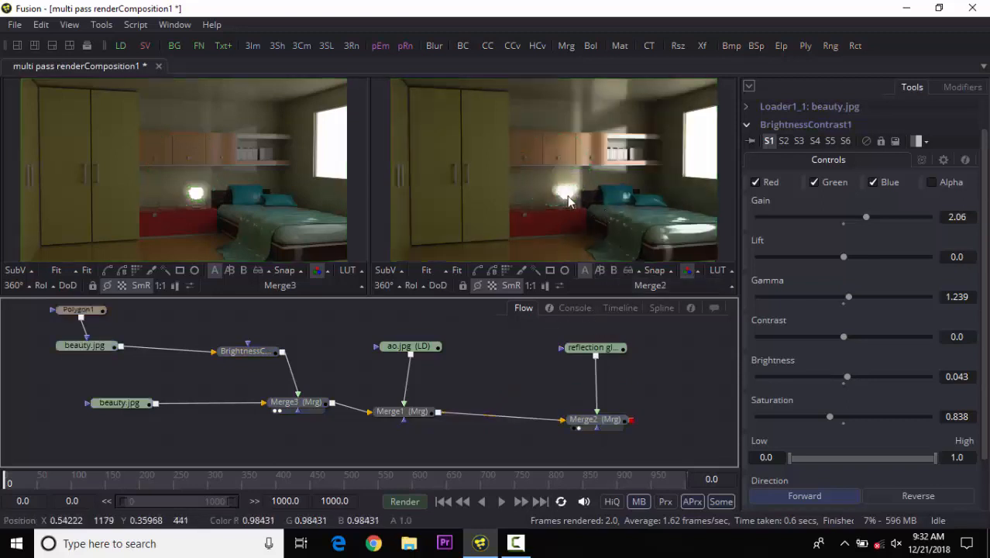
pyautogui.click(588, 350)
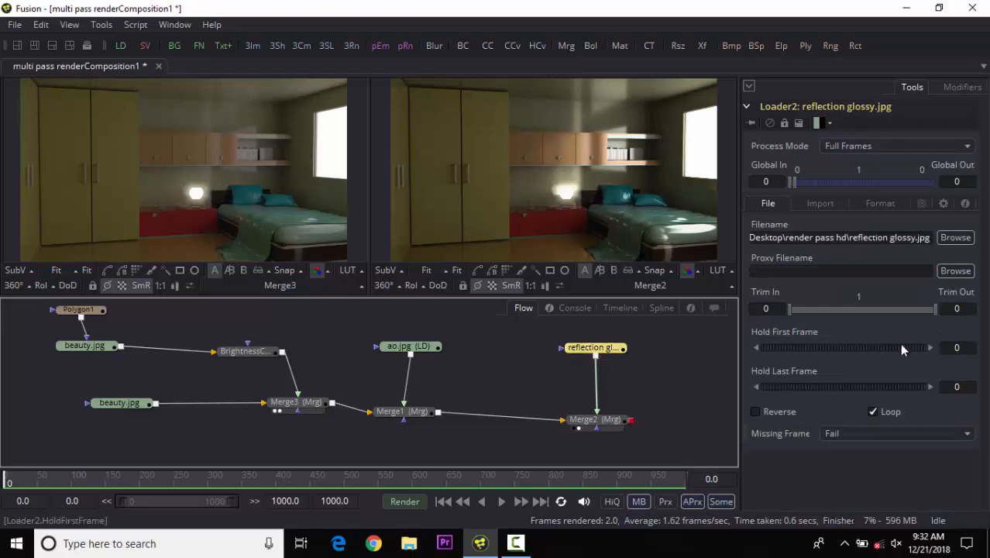
pyautogui.click(593, 419)
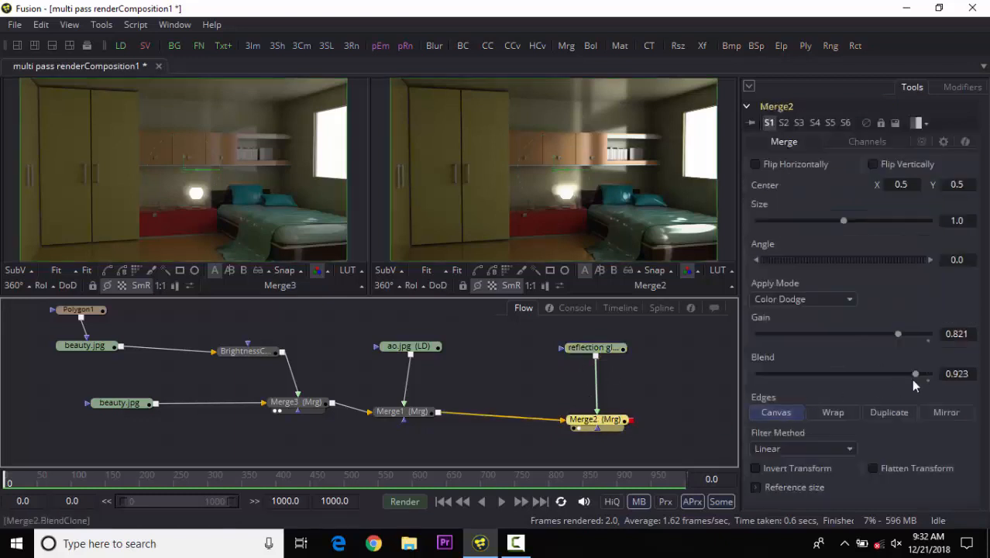
# Lower Merge2's blend to 0.791 and its gain to 0.803.
pyautogui.moveTo(913, 376); pyautogui.dragTo(892, 374)
pyautogui.moveTo(895, 334)
pyautogui.mouseDown()
pyautogui.moveTo(875, 335)
pyautogui.moveTo(894, 334)
pyautogui.mouseUp()
# Set BrightnessContrast1's saturation to 2.504, brightness to -0.06, contrast to -0.154 and gamma to 1.034.
pyautogui.click(242, 351)
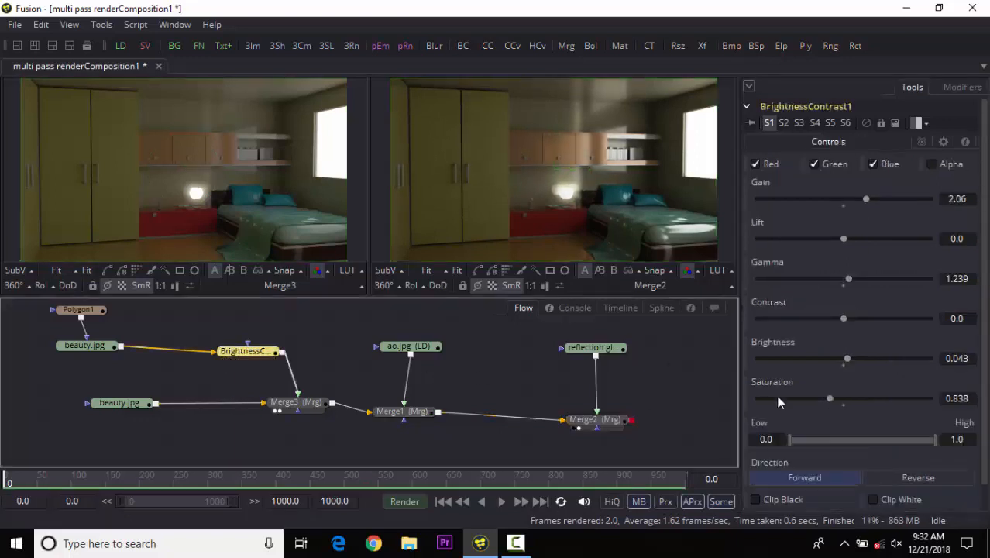
pyautogui.moveTo(831, 395); pyautogui.dragTo(876, 396)
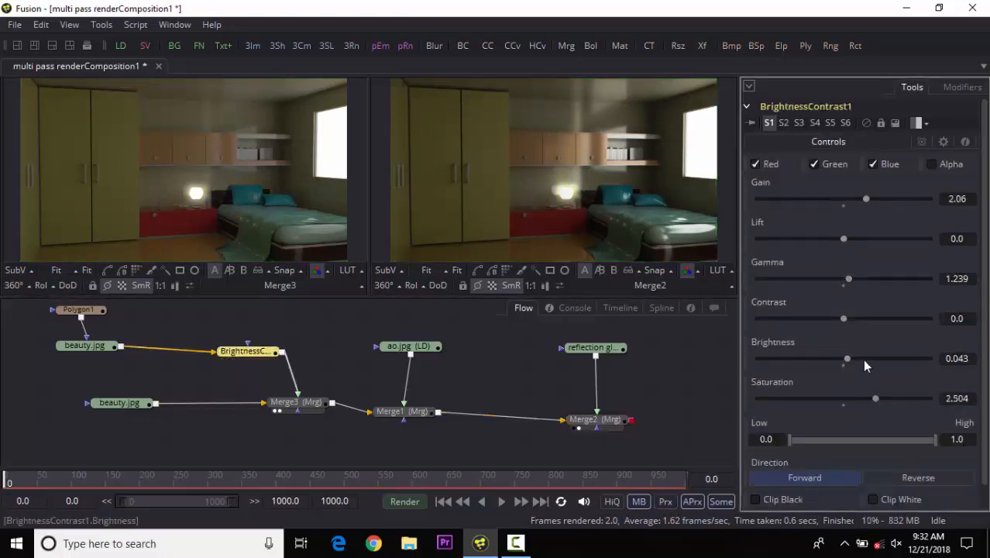
pyautogui.moveTo(847, 358); pyautogui.dragTo(829, 322)
pyautogui.moveTo(851, 279); pyautogui.dragTo(841, 283)
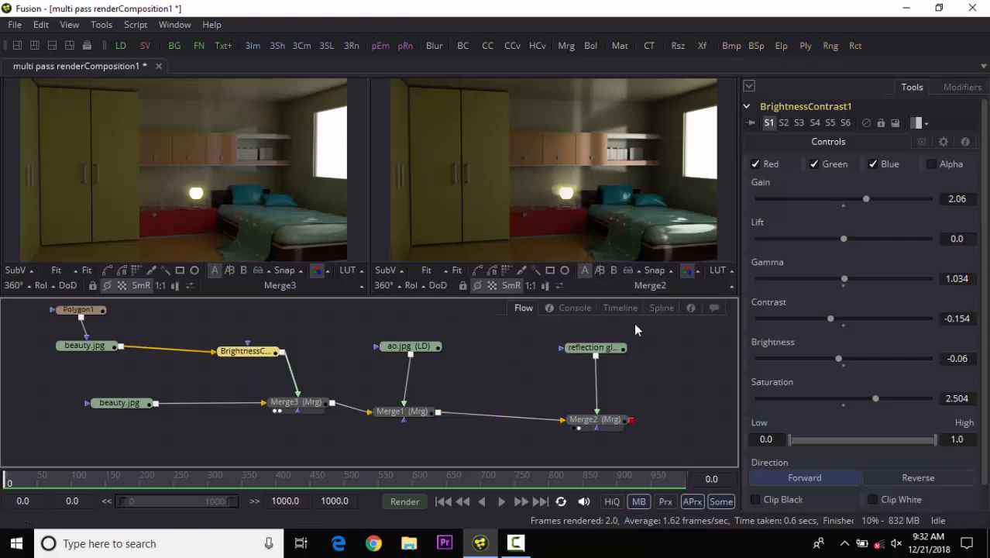
# Move the ao.jpg loader node higher in the flow.
pyautogui.moveTo(364, 391); pyautogui.dragTo(374, 408)
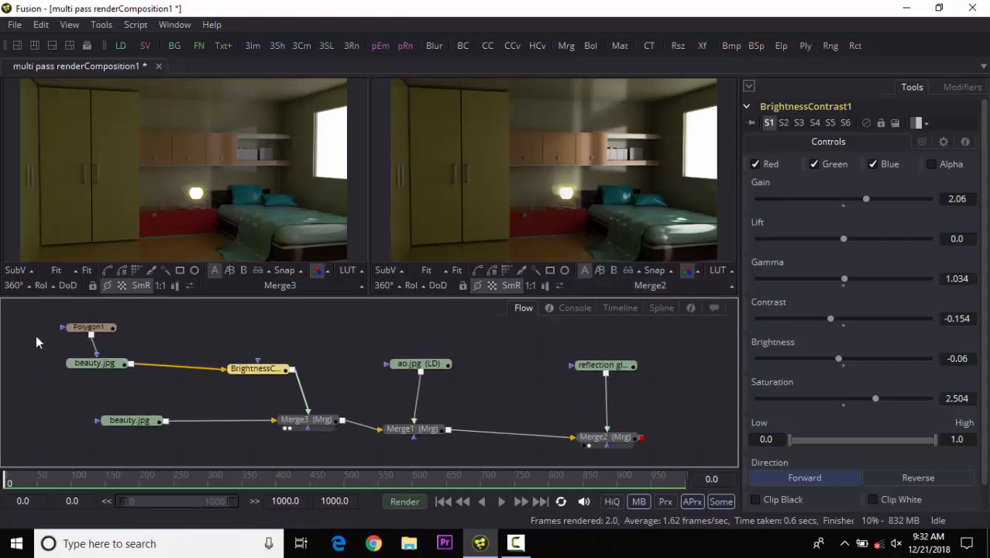
pyautogui.moveTo(438, 361); pyautogui.dragTo(432, 338)
pyautogui.click(443, 372)
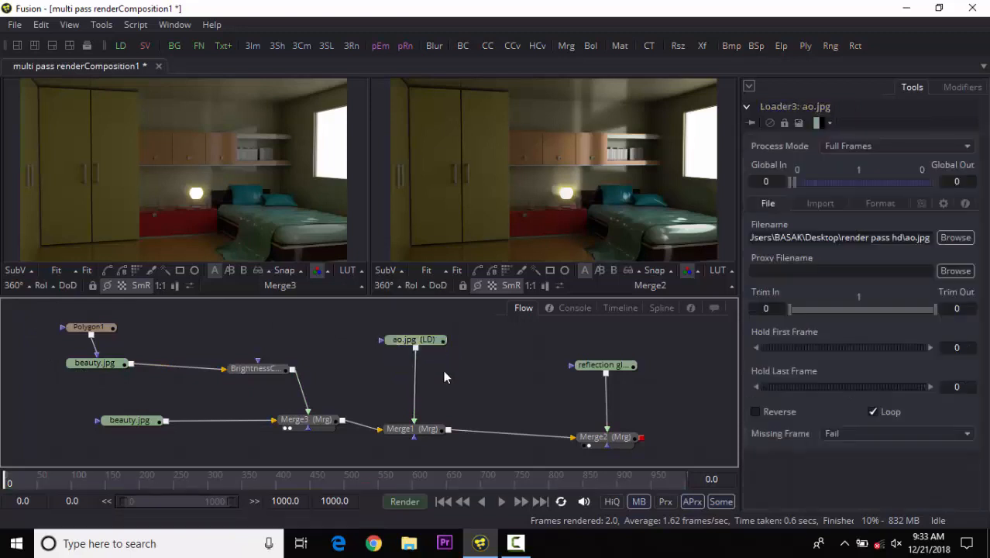
# Add a Color Corrector tool by searching the tool list for "colo".
pyautogui.hotkey('shift', 'space')
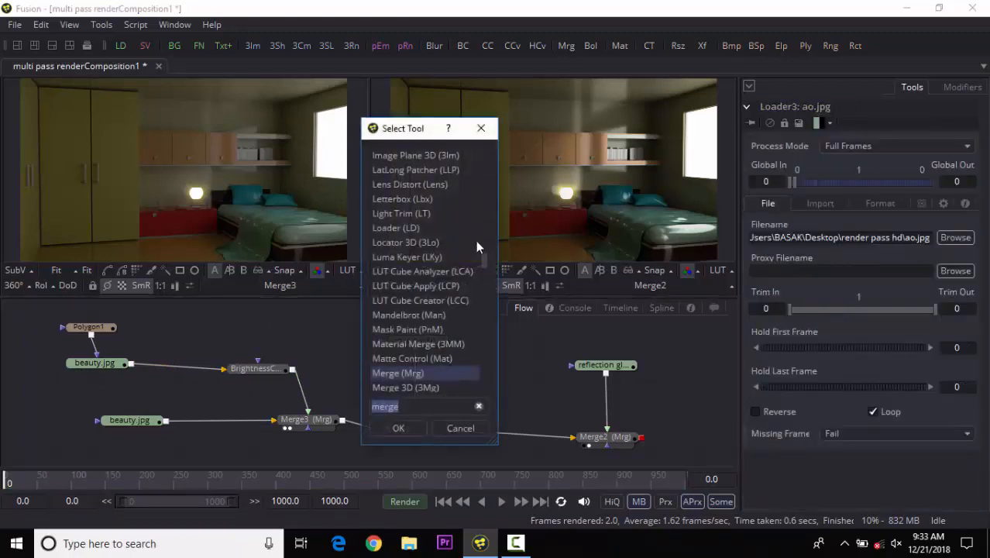
pyautogui.moveTo(482, 258)
pyautogui.mouseDown()
pyautogui.moveTo(481, 279)
pyautogui.moveTo(478, 269)
pyautogui.mouseUp()
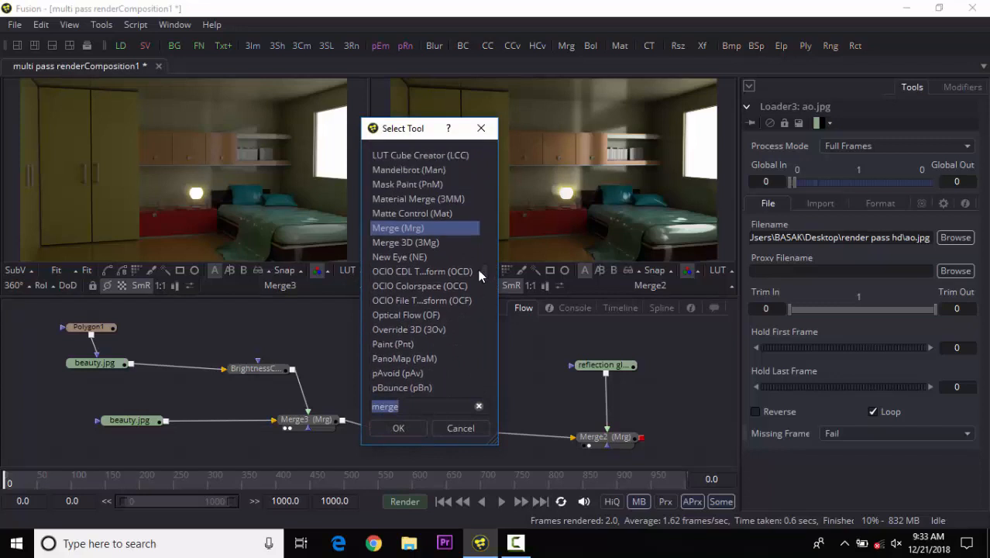
pyautogui.moveTo(417, 410); pyautogui.dragTo(337, 419)
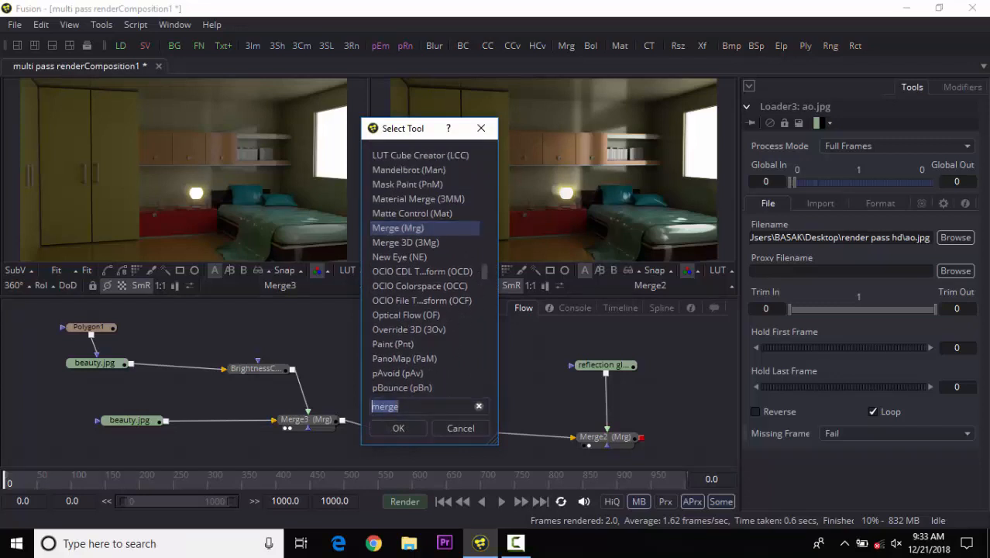
pyautogui.write('colo')
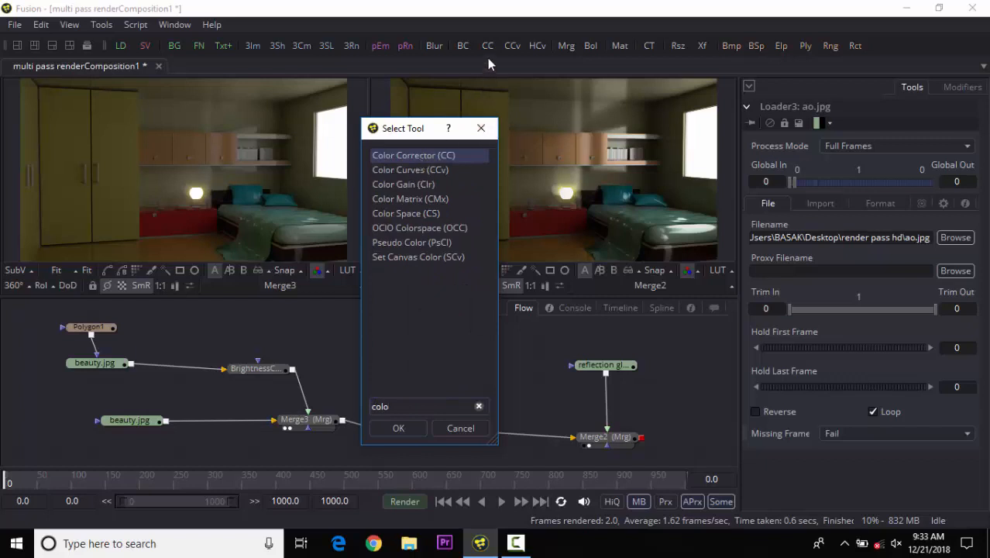
pyautogui.click(396, 428)
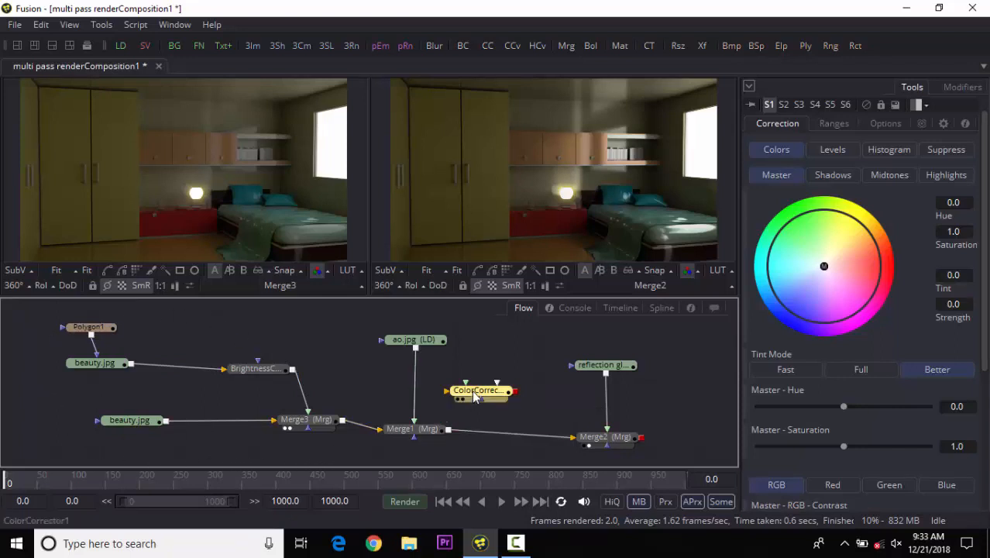
# Insert the Color Corrector between the reflection loader and Merge2.
pyautogui.moveTo(475, 396); pyautogui.dragTo(520, 401)
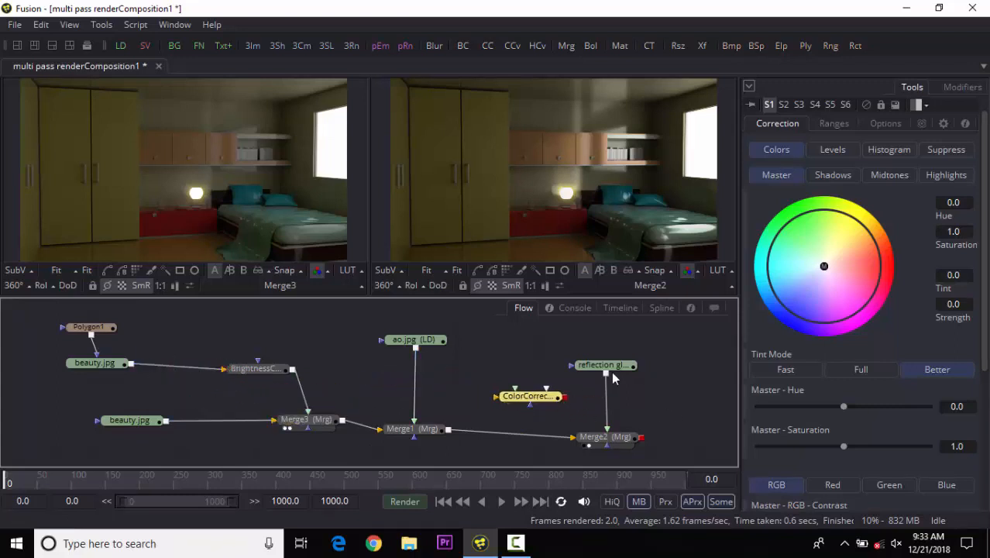
pyautogui.moveTo(492, 326); pyautogui.dragTo(164, 397)
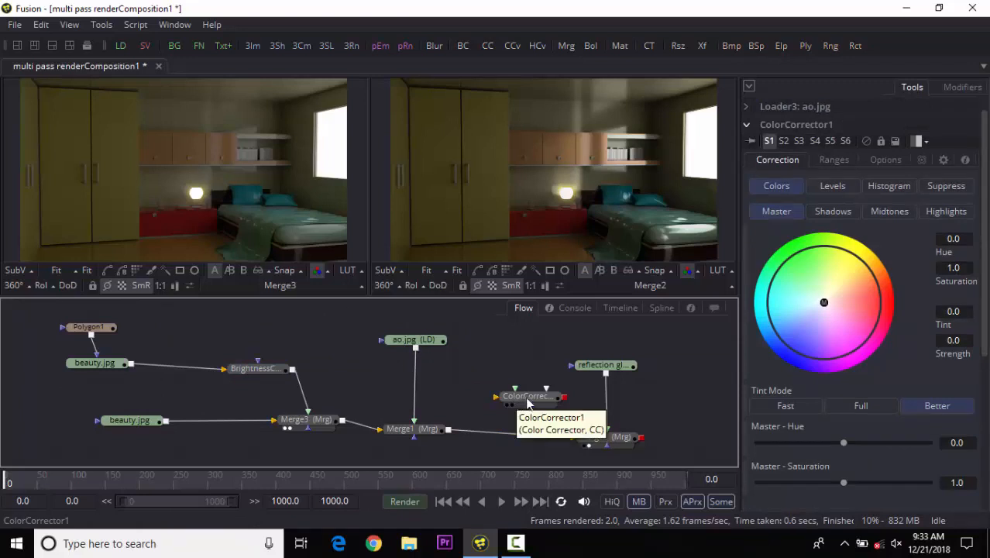
pyautogui.moveTo(527, 402); pyautogui.dragTo(608, 401)
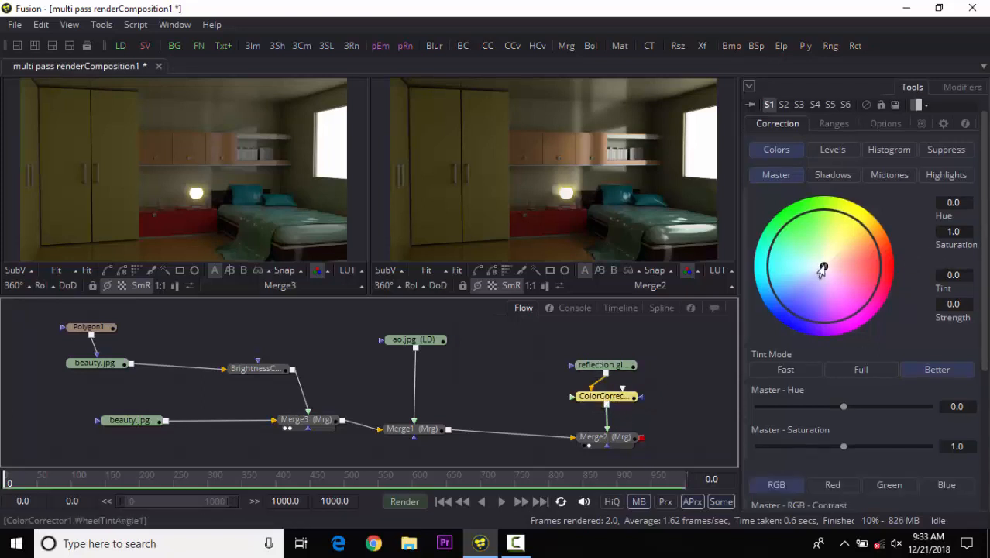
# Set ColorCorrector1's master tint to 0.5 with strength 0.086 on the color wheel.
pyautogui.moveTo(822, 268); pyautogui.dragTo(802, 257)
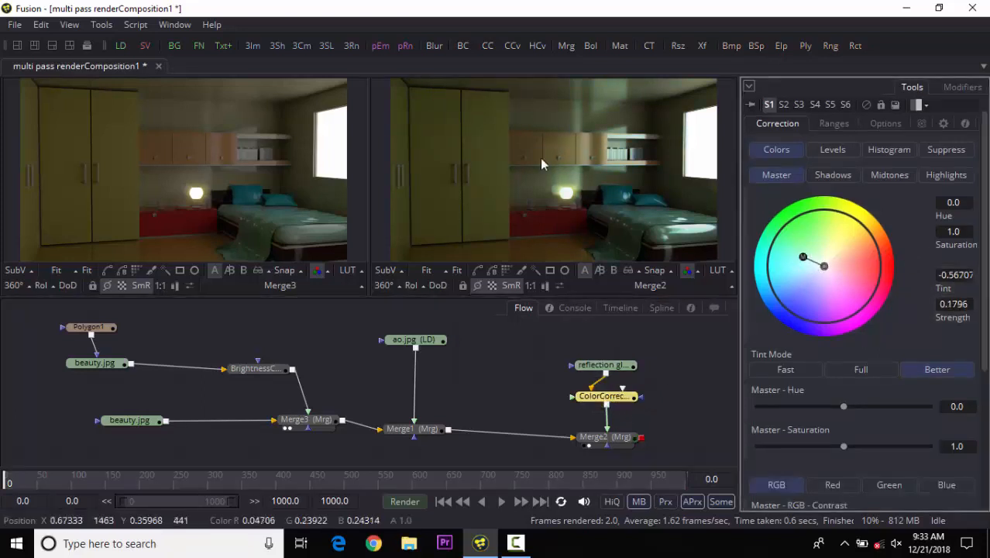
pyautogui.moveTo(388, 296); pyautogui.dragTo(389, 314)
pyautogui.moveTo(368, 215); pyautogui.dragTo(288, 232)
pyautogui.moveTo(802, 261)
pyautogui.mouseDown()
pyautogui.moveTo(823, 284)
pyautogui.moveTo(850, 288)
pyautogui.moveTo(872, 227)
pyautogui.moveTo(781, 245)
pyautogui.moveTo(776, 287)
pyautogui.moveTo(821, 270)
pyautogui.moveTo(806, 266)
pyautogui.mouseUp()
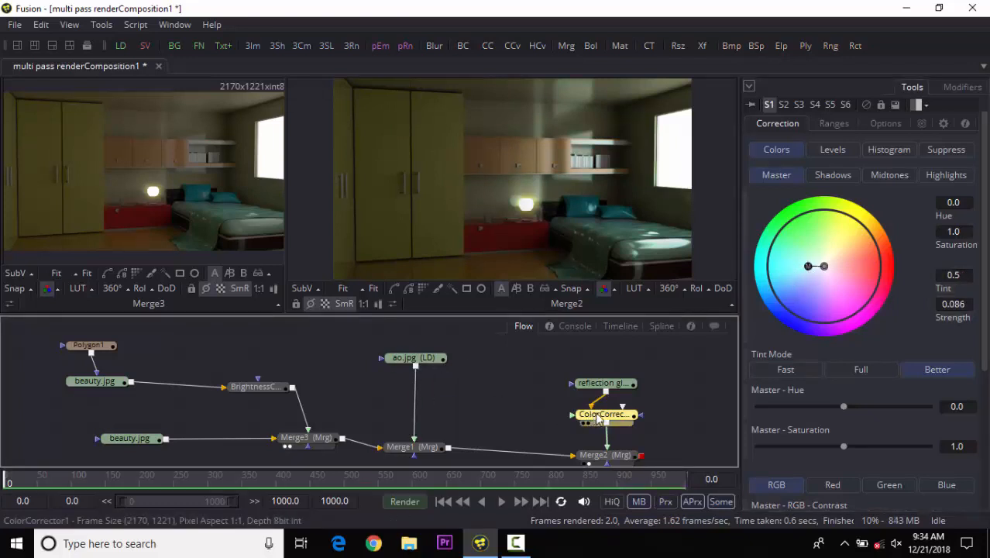
# Compare each node's output in the first viewer, from the masked beauty loader through the merges, reflection pass and color corrector.
pyautogui.click(644, 403)
pyautogui.click(615, 421)
pyautogui.moveTo(468, 399); pyautogui.dragTo(463, 393)
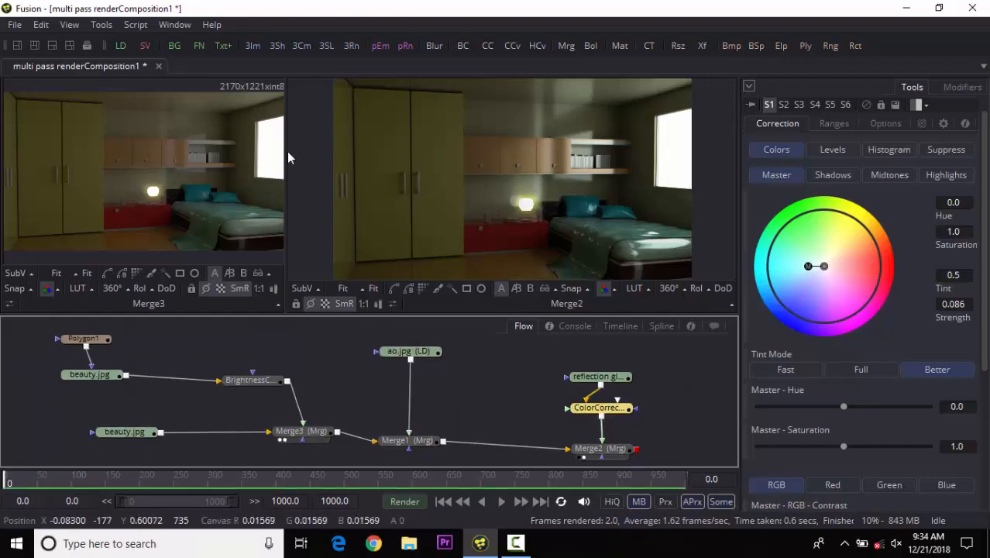
pyautogui.moveTo(286, 153); pyautogui.dragTo(364, 155)
pyautogui.click(73, 342)
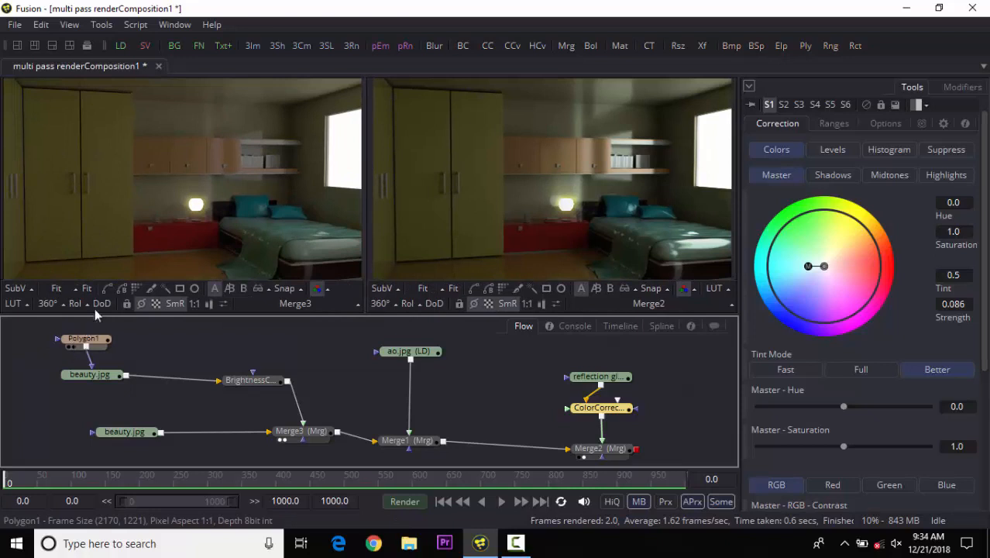
pyautogui.press('1')
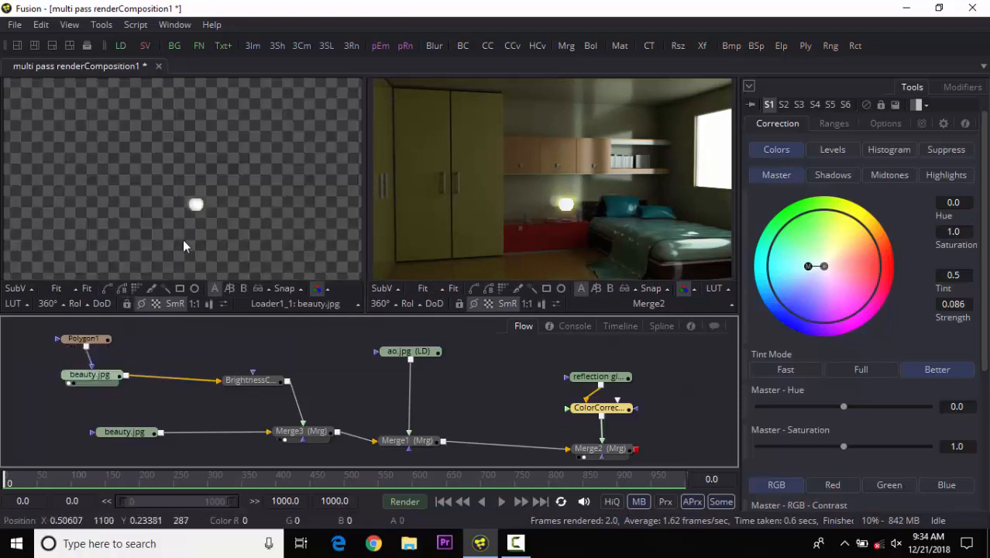
pyautogui.click(123, 335)
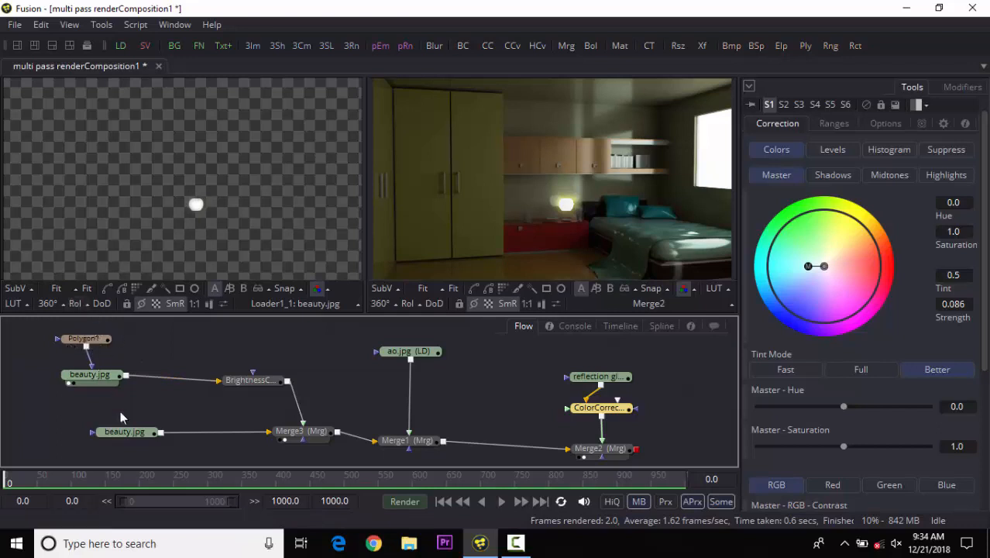
pyautogui.moveTo(252, 380); pyautogui.dragTo(229, 233)
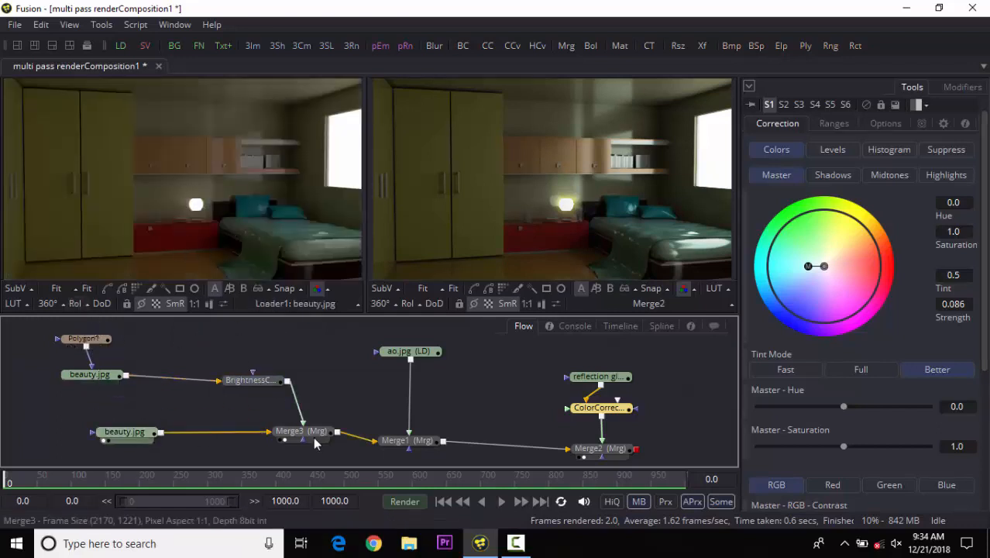
pyautogui.moveTo(309, 431); pyautogui.dragTo(205, 233)
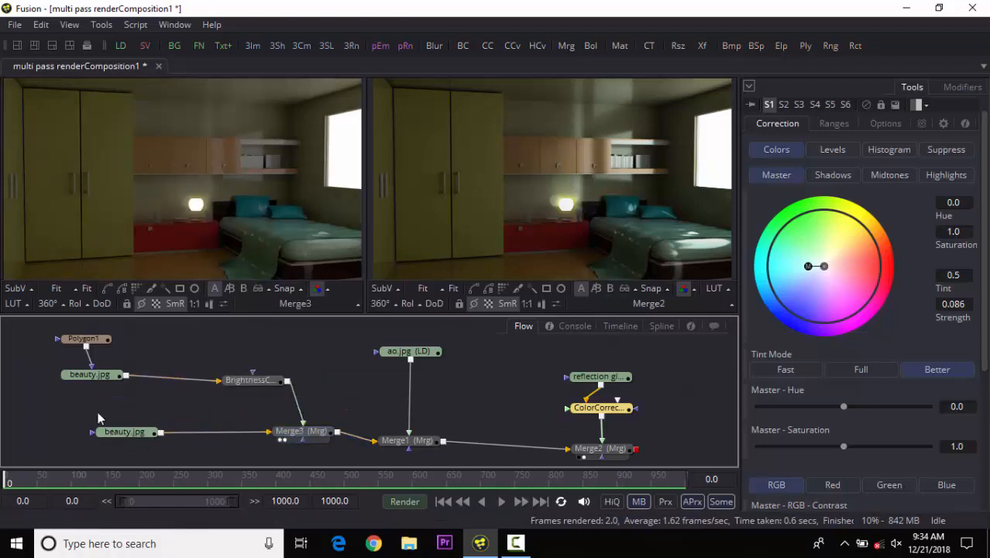
pyautogui.moveTo(63, 412); pyautogui.dragTo(189, 454)
pyautogui.moveTo(409, 351); pyautogui.dragTo(237, 233)
pyautogui.moveTo(399, 443); pyautogui.dragTo(252, 265)
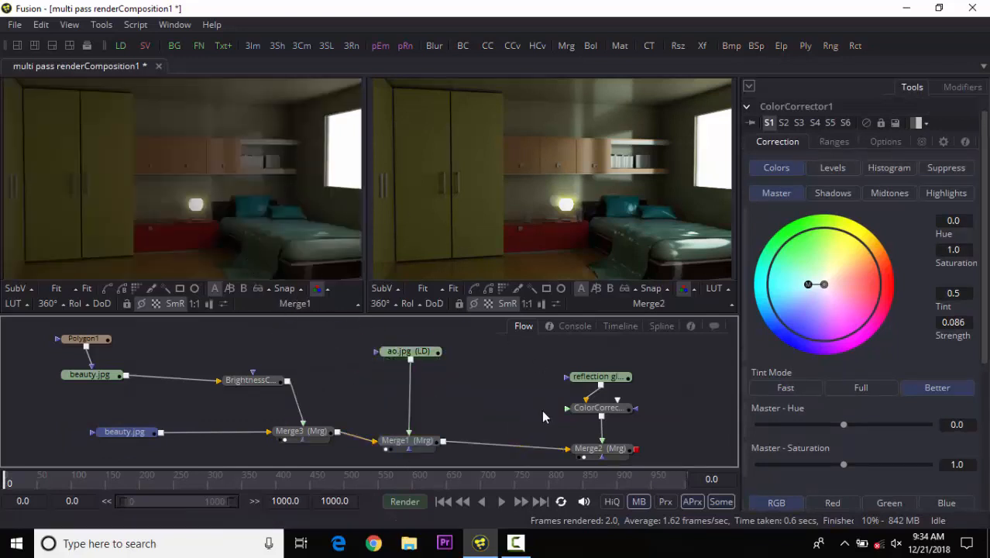
pyautogui.moveTo(598, 376); pyautogui.dragTo(161, 231)
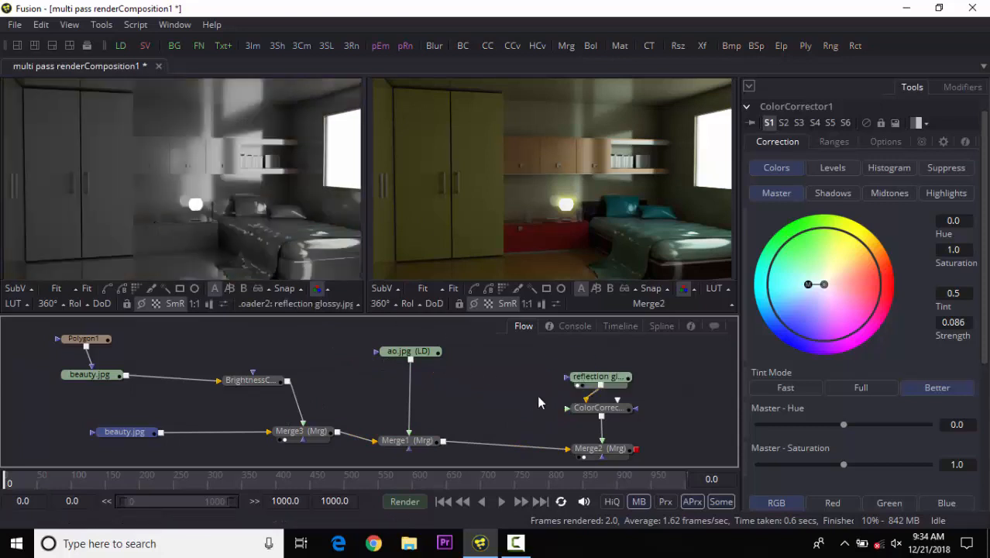
pyautogui.press('1')
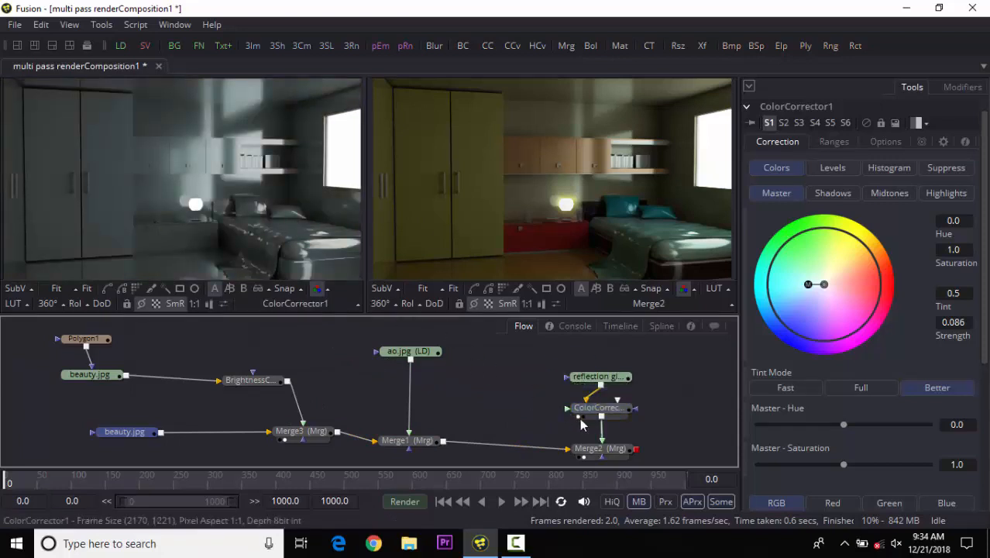
pyautogui.moveTo(581, 446); pyautogui.dragTo(280, 246)
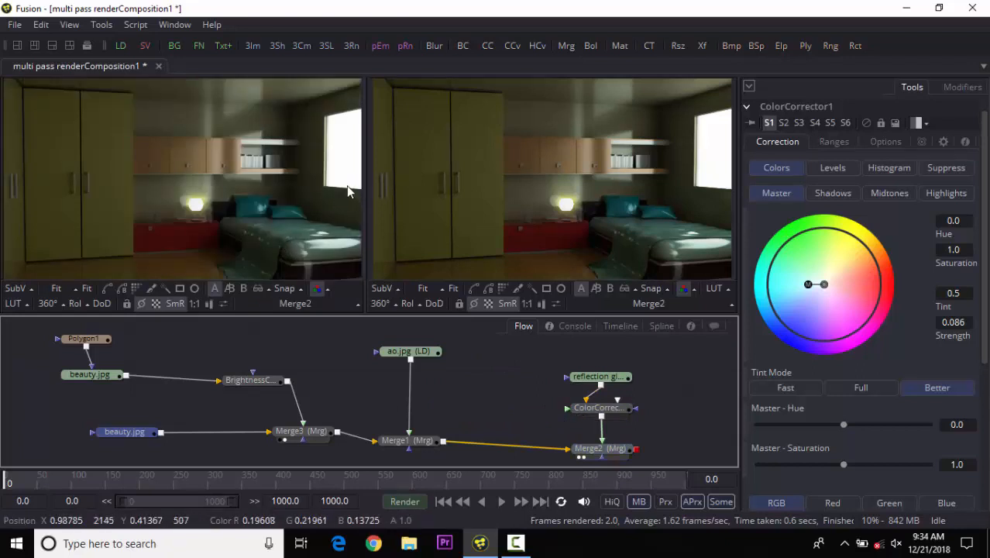
# Save the composition.
pyautogui.moveTo(486, 395); pyautogui.dragTo(457, 388)
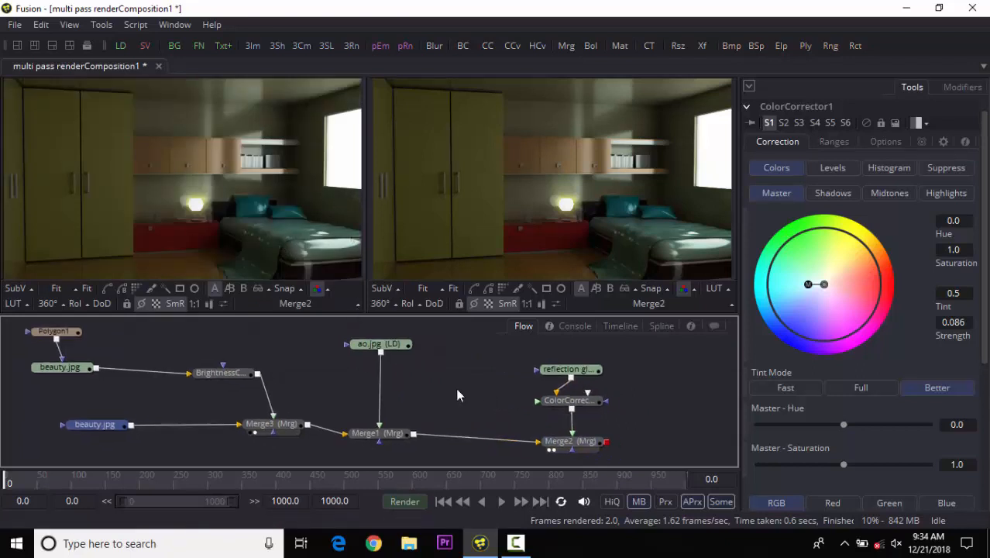
pyautogui.hotkey('ctrl', 's')
pyautogui.click(475, 382)
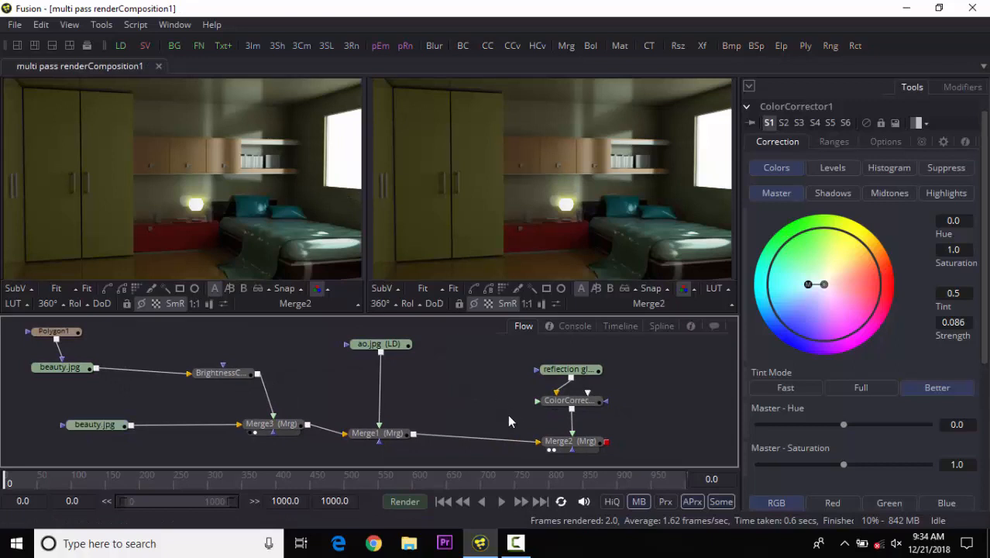
# Rearrange the loader, merge and correction nodes to tidy the flow layout.
pyautogui.moveTo(505, 414); pyautogui.dragTo(464, 395)
pyautogui.click(539, 423)
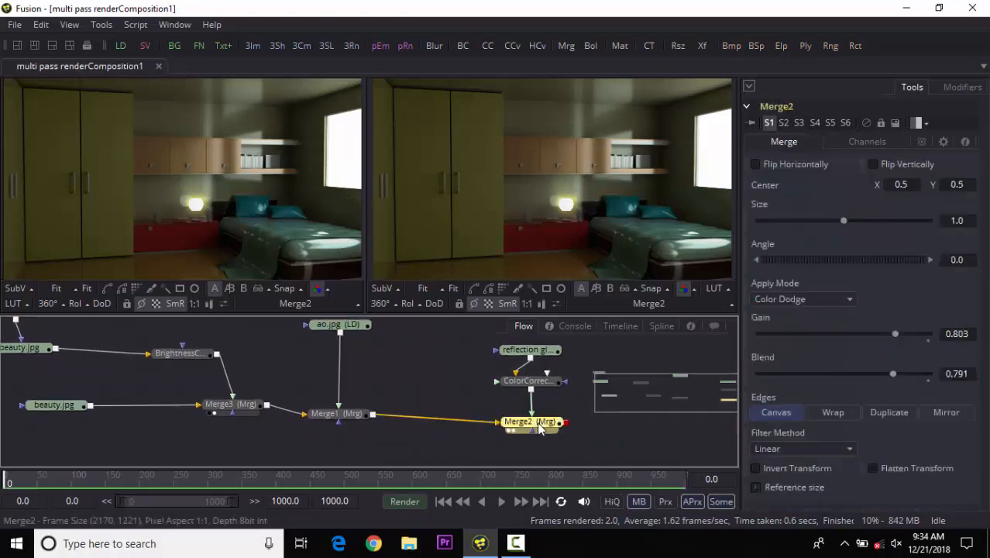
pyautogui.moveTo(586, 442); pyautogui.dragTo(471, 432)
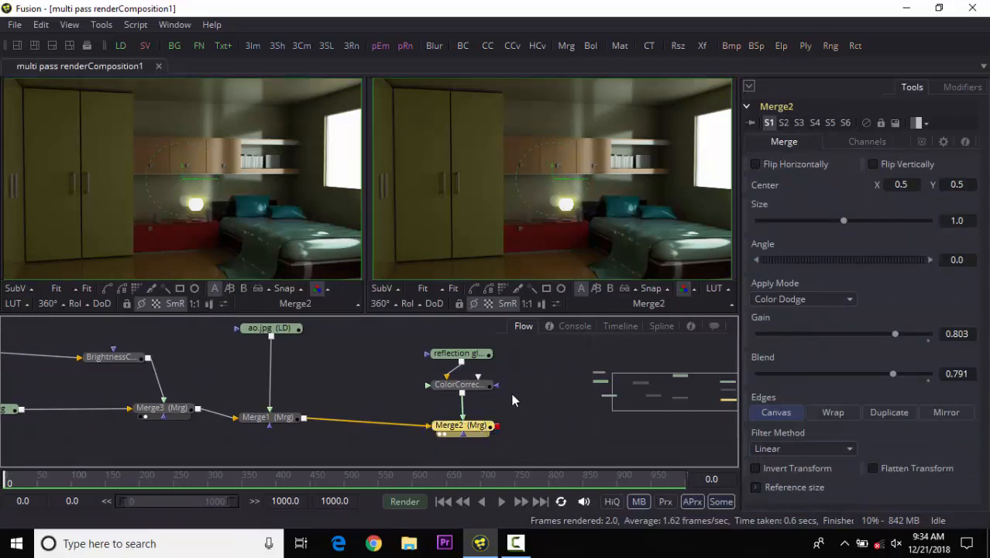
pyautogui.moveTo(463, 430); pyautogui.dragTo(525, 424)
pyautogui.moveTo(333, 420); pyautogui.dragTo(508, 454)
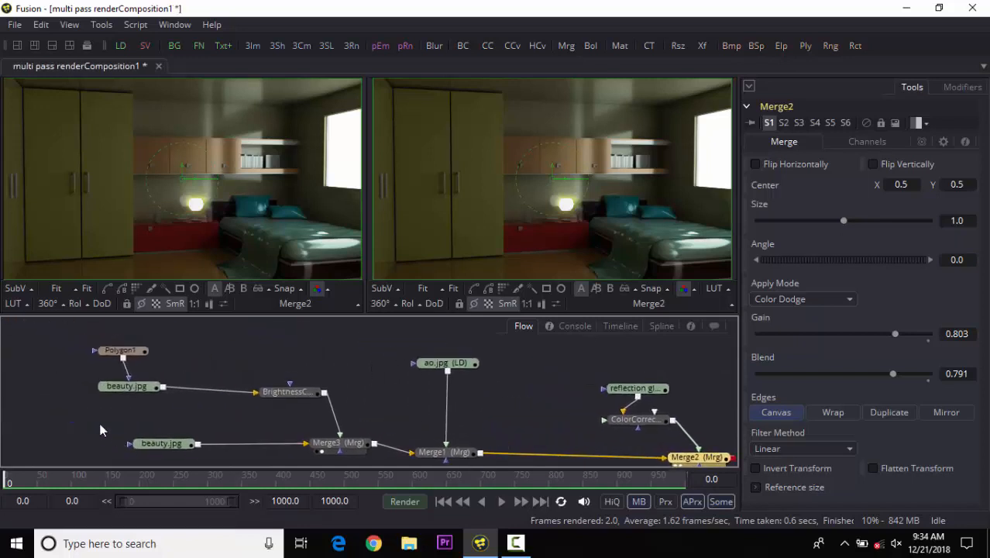
pyautogui.moveTo(132, 391); pyautogui.dragTo(192, 392)
pyautogui.moveTo(123, 357); pyautogui.dragTo(210, 360)
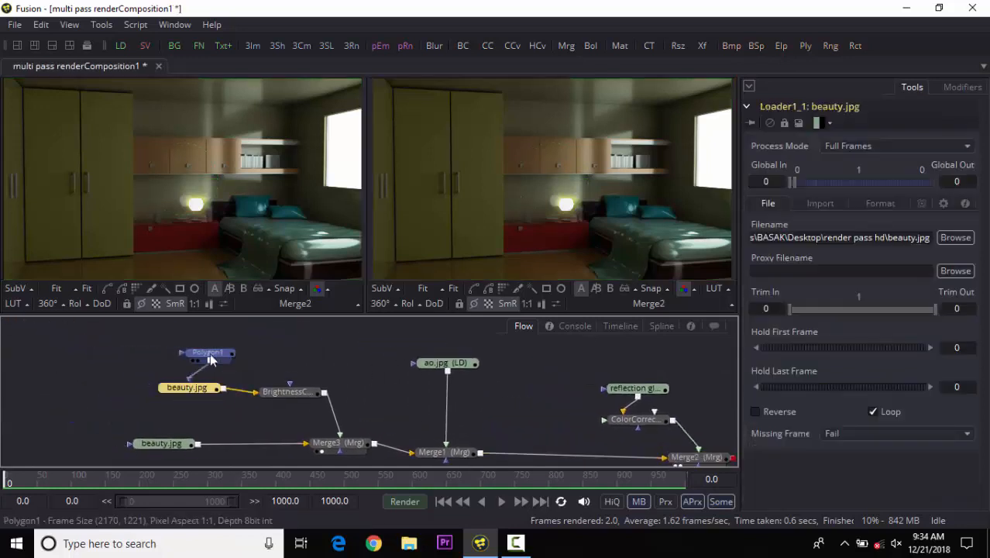
pyautogui.click(191, 352)
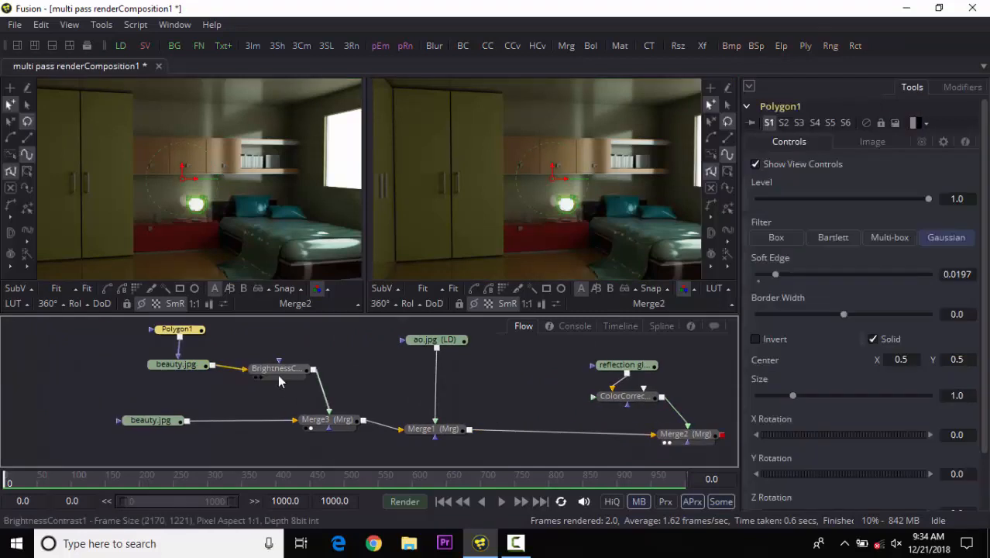
pyautogui.moveTo(279, 374); pyautogui.dragTo(333, 370)
pyautogui.moveTo(178, 371)
pyautogui.mouseDown()
pyautogui.moveTo(356, 385)
pyautogui.moveTo(359, 401)
pyautogui.moveTo(236, 398)
pyautogui.moveTo(203, 369)
pyautogui.moveTo(182, 370)
pyautogui.mouseUp()
pyautogui.moveTo(152, 420); pyautogui.dragTo(162, 418)
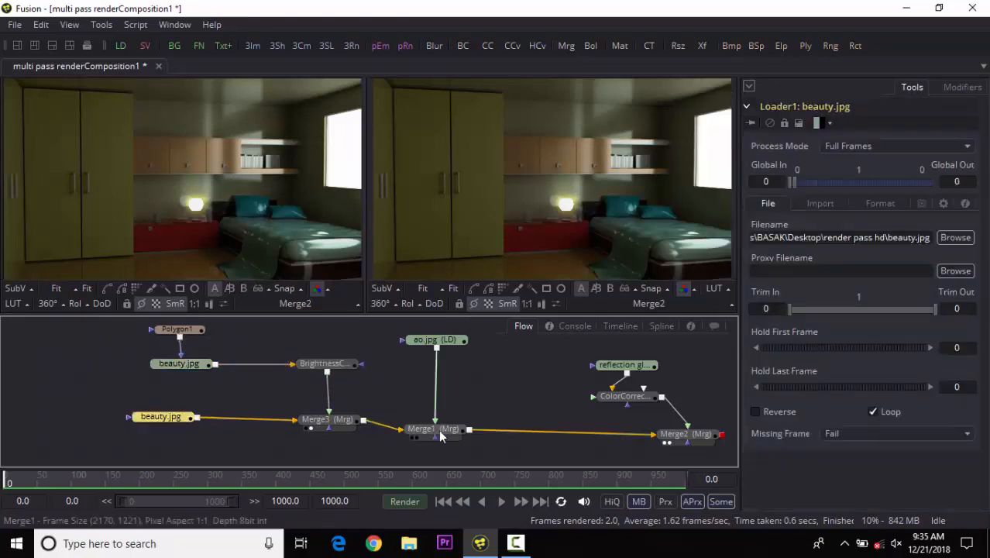
pyautogui.moveTo(439, 436); pyautogui.dragTo(430, 427)
pyautogui.moveTo(431, 346); pyautogui.dragTo(419, 364)
pyautogui.moveTo(97, 327); pyautogui.dragTo(246, 370)
pyautogui.moveTo(163, 417); pyautogui.dragTo(229, 425)
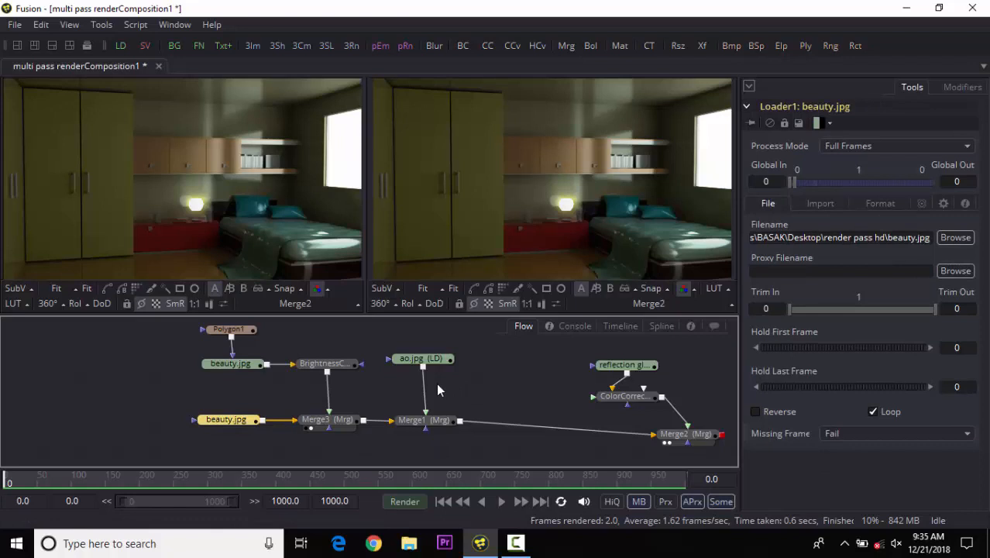
pyautogui.moveTo(415, 362); pyautogui.dragTo(418, 370)
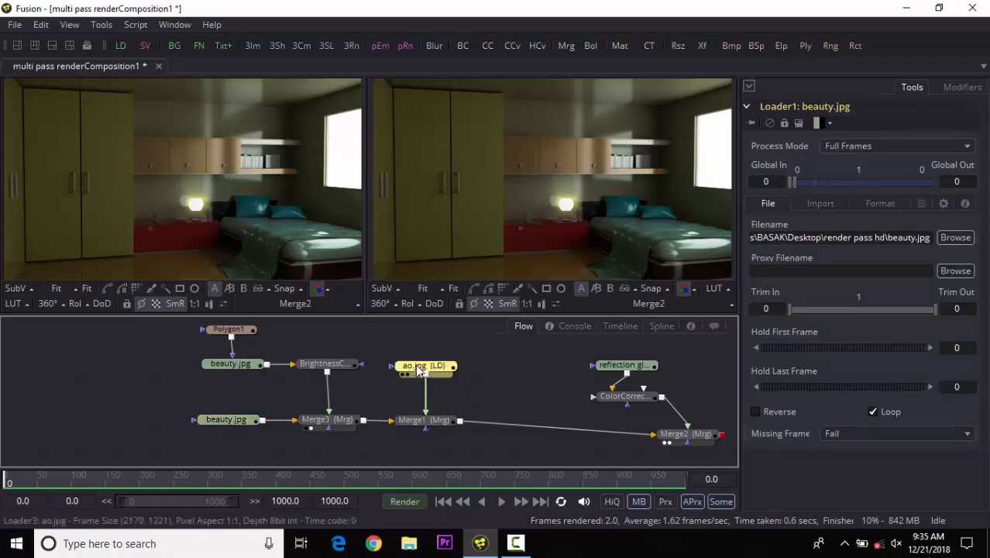
# Move Merge2, the color corrector and the reflection loader closer to Merge1 in the flow.
pyautogui.moveTo(415, 371)
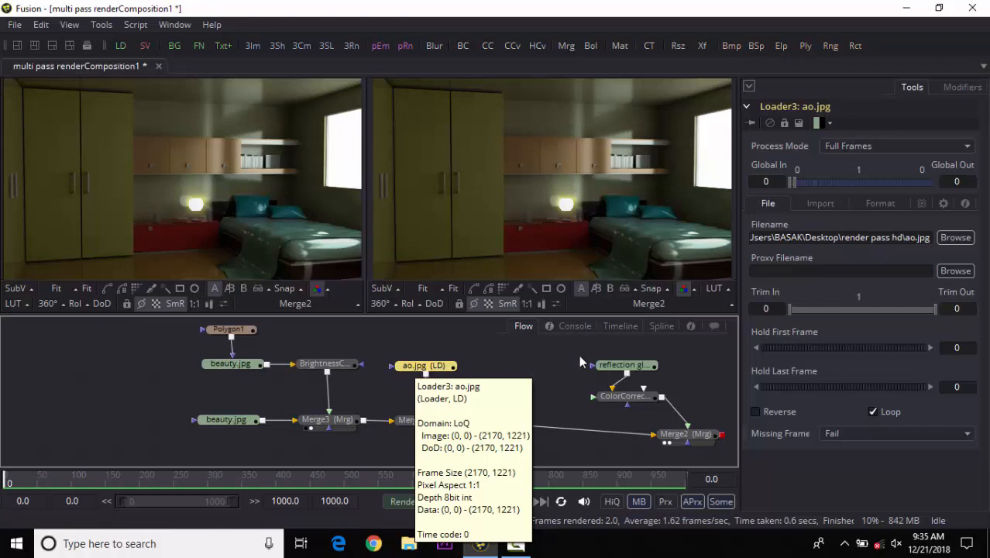
pyautogui.moveTo(671, 438); pyautogui.dragTo(512, 426)
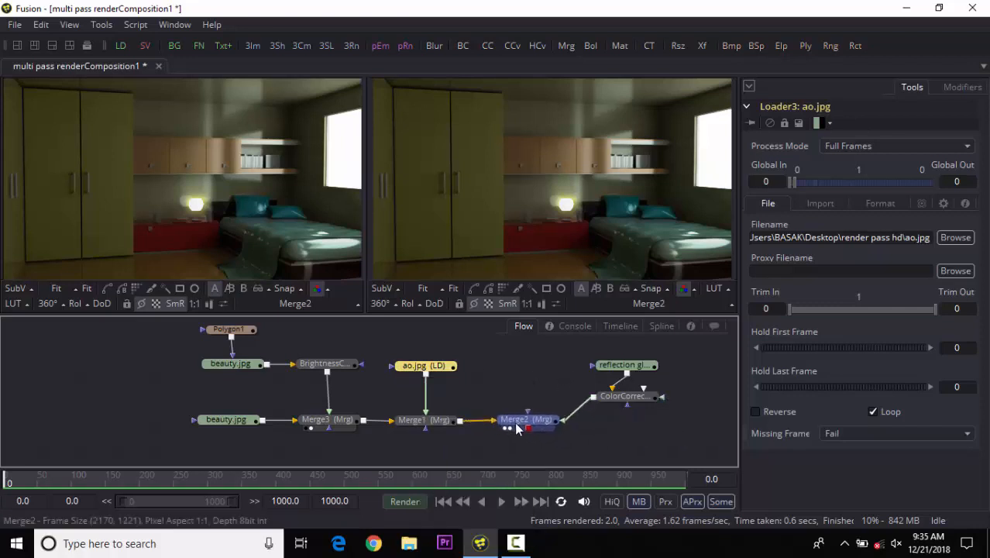
pyautogui.moveTo(609, 401); pyautogui.dragTo(505, 391)
pyautogui.moveTo(607, 371); pyautogui.dragTo(533, 362)
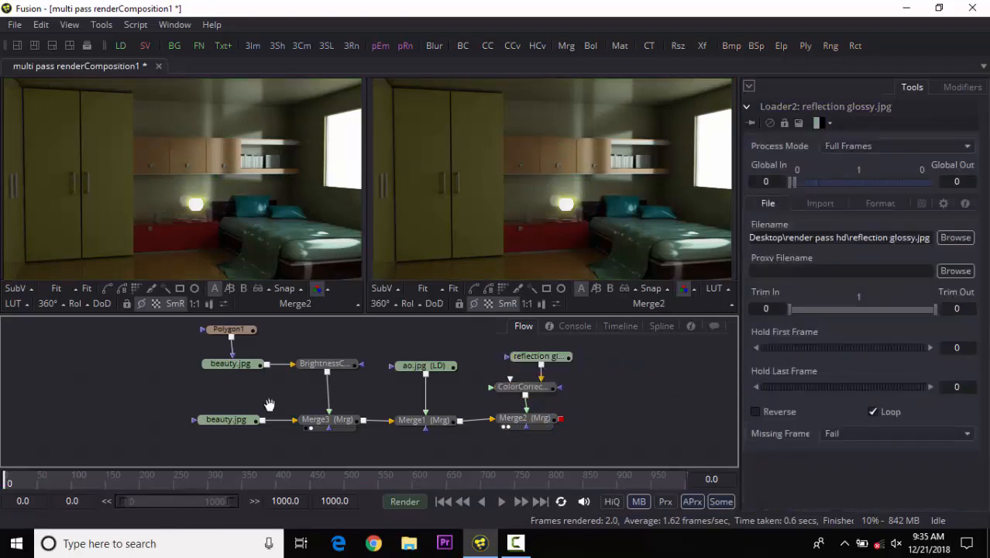
pyautogui.scroll(1, 209, 399)
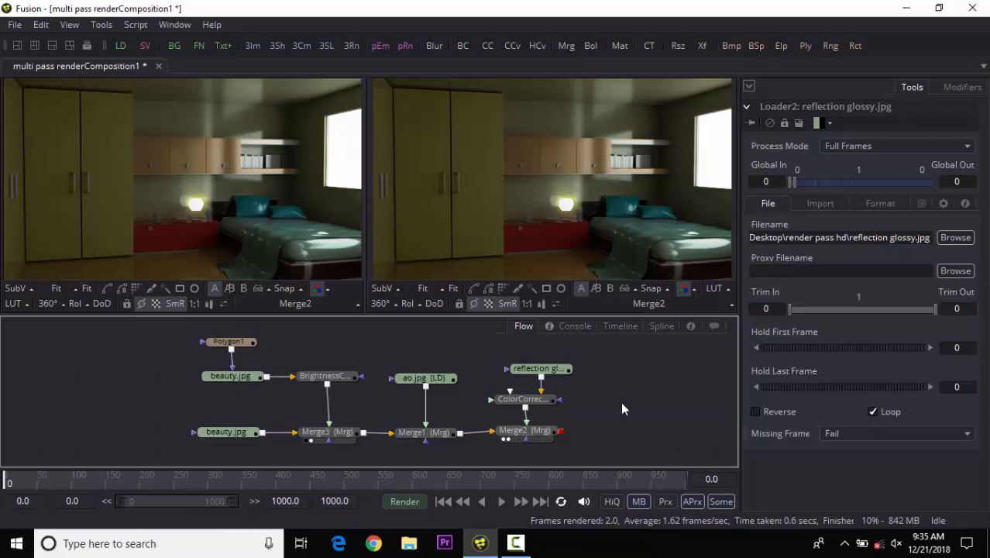
# Add a Saver node after Merge2, dismissing its file dialog without choosing a file.
pyautogui.click(536, 432)
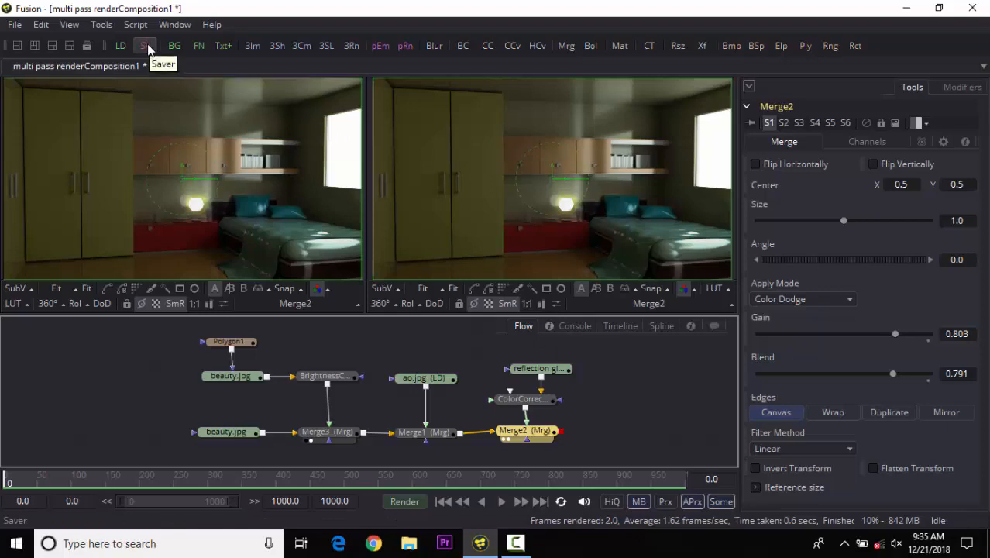
pyautogui.click(147, 46)
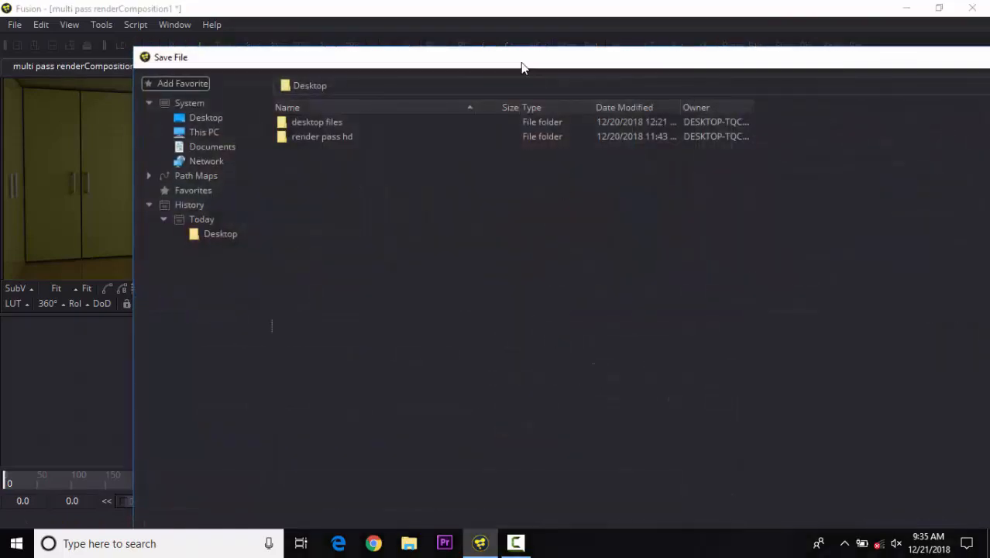
pyautogui.moveTo(520, 61); pyautogui.dragTo(400, 31)
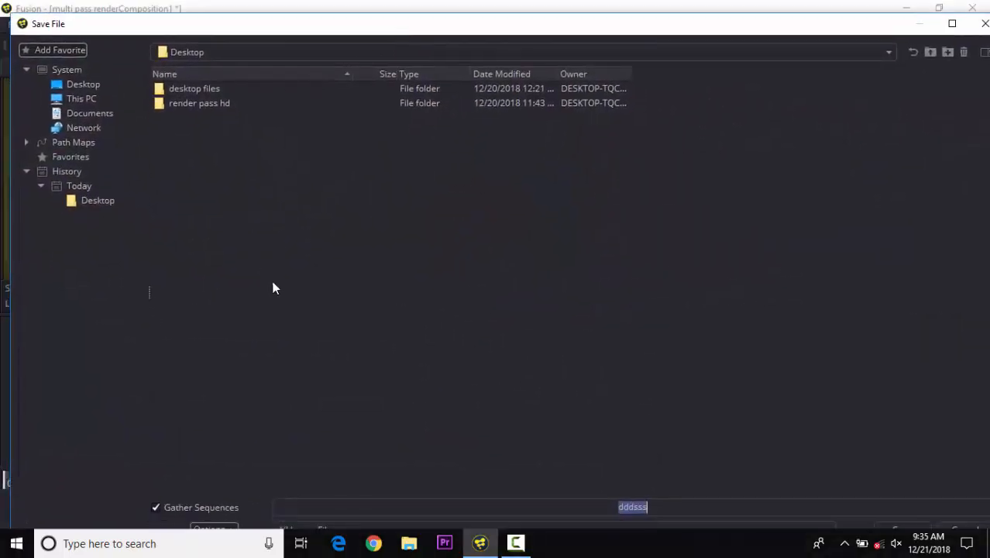
pyautogui.click(952, 24)
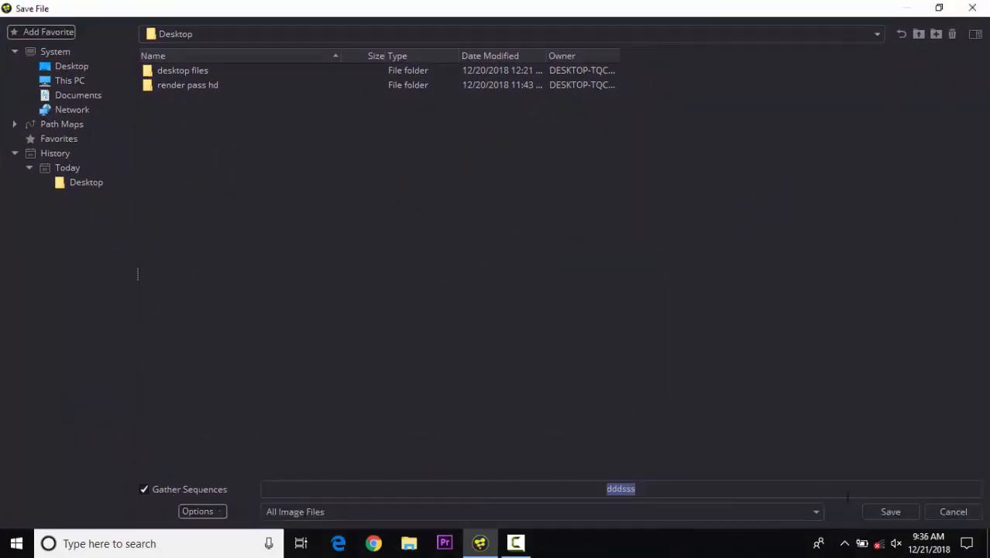
pyautogui.press('BackSpace')
pyautogui.click(306, 511)
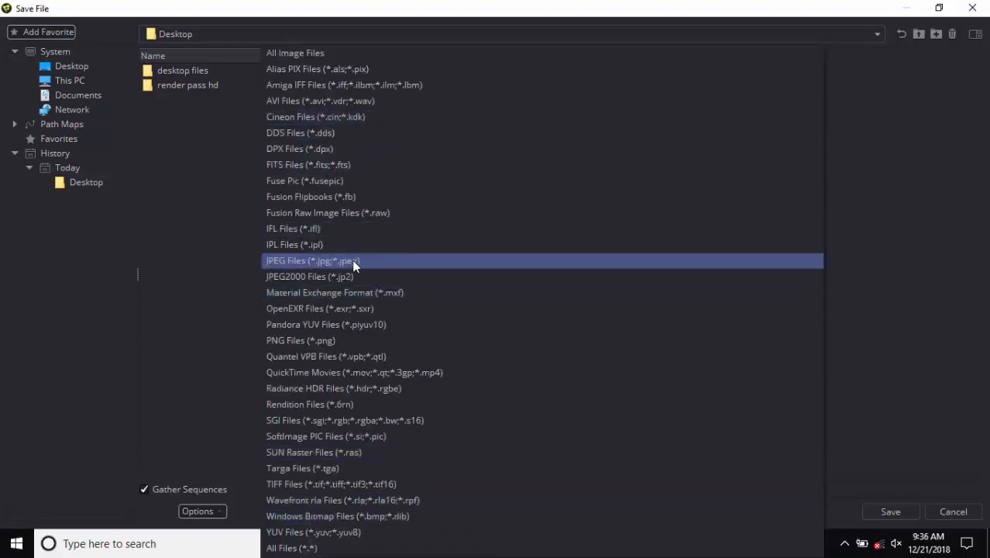
pyautogui.press('Escape')
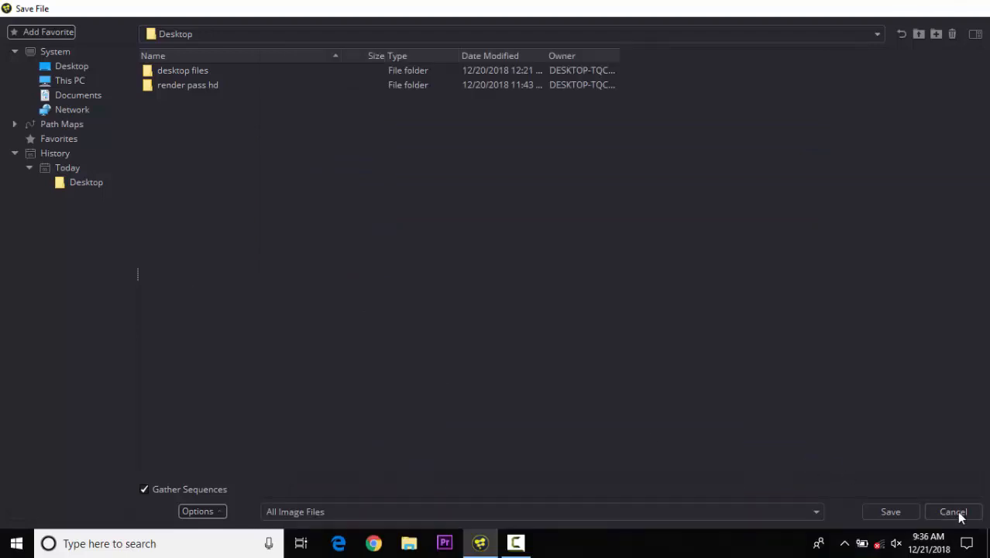
pyautogui.click(953, 511)
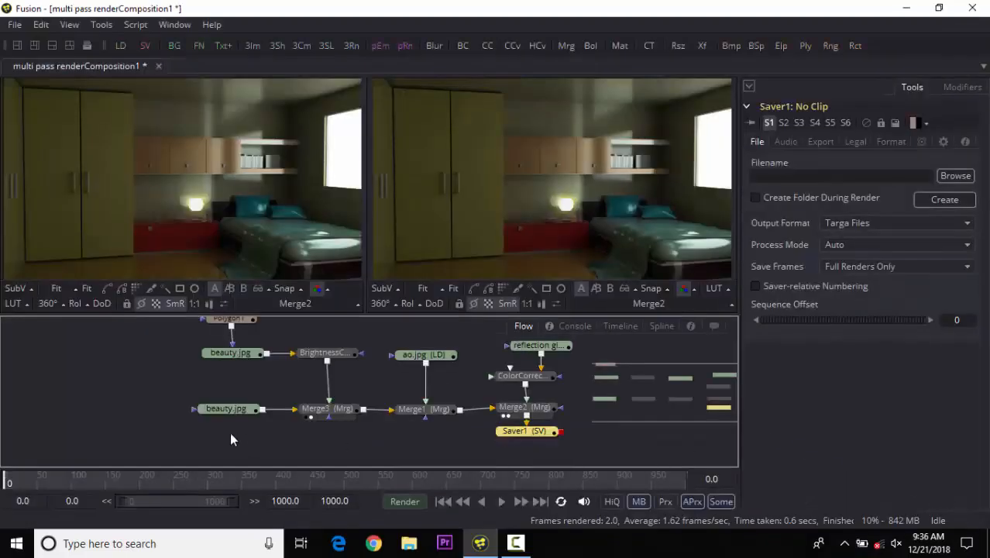
pyautogui.hotkey('shift', 'space')
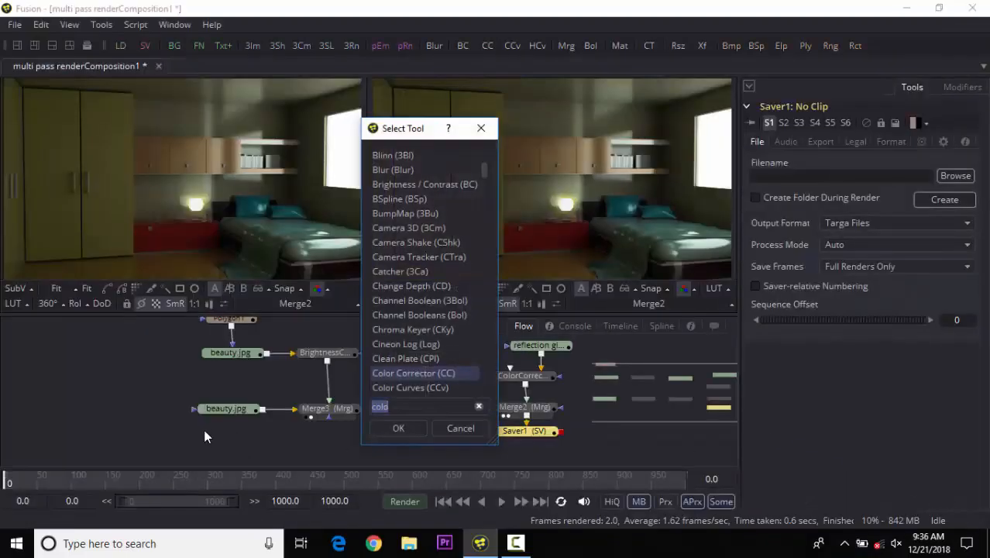
pyautogui.write('saver')
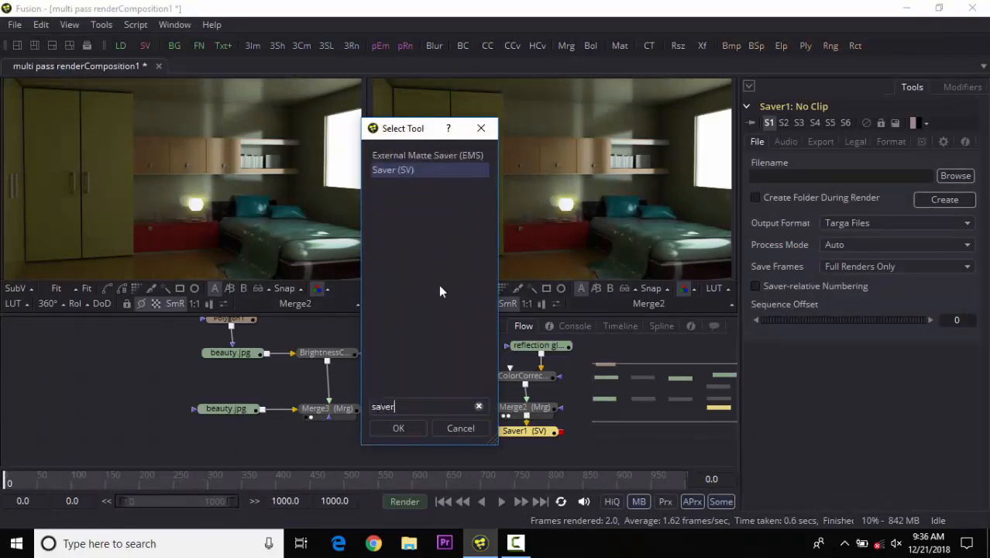
pyautogui.click(464, 428)
# Set the Saver's output file to render output.jpg on the Desktop with the JPEG Files format.
pyautogui.moveTo(509, 440); pyautogui.dragTo(523, 443)
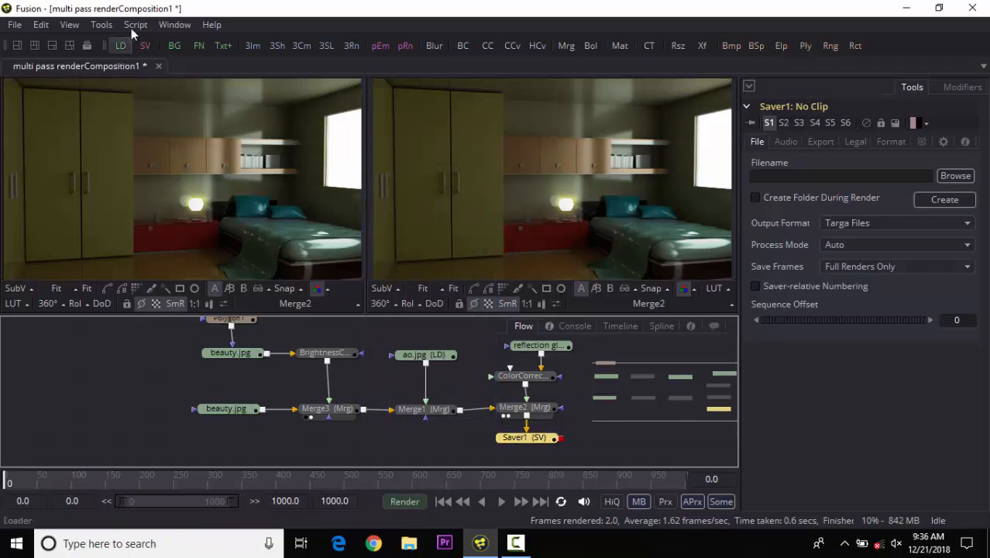
pyautogui.moveTo(487, 418); pyautogui.dragTo(375, 425)
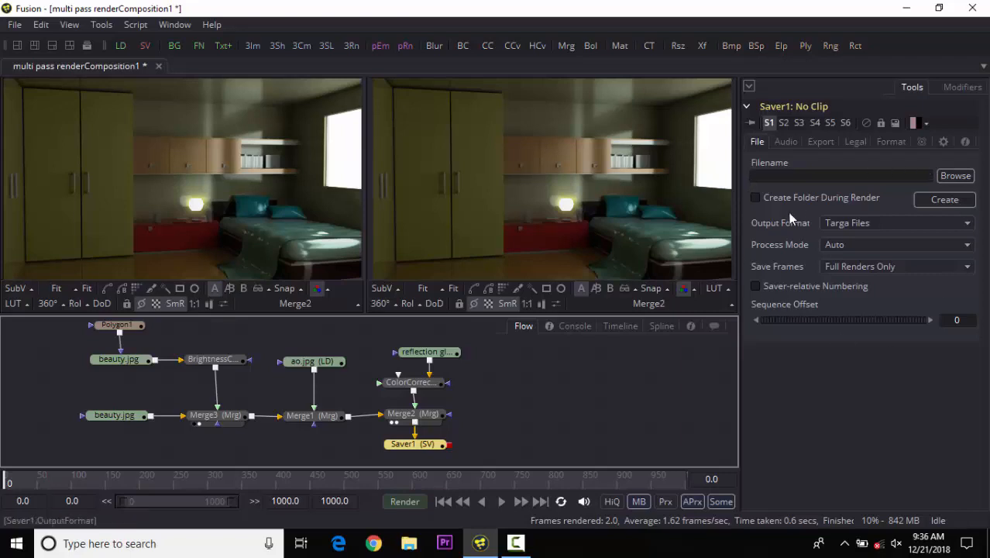
pyautogui.click(956, 175)
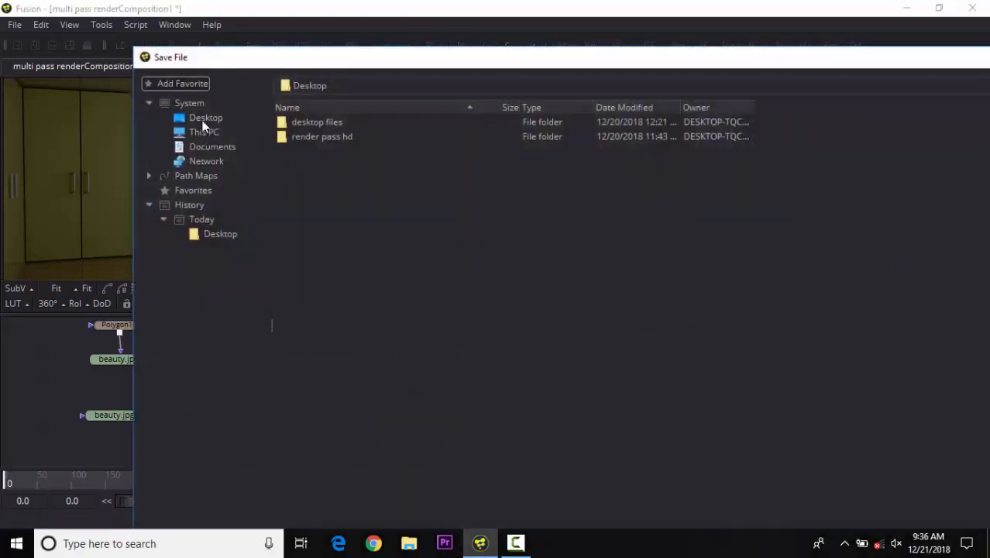
pyautogui.moveTo(455, 60); pyautogui.dragTo(424, 48)
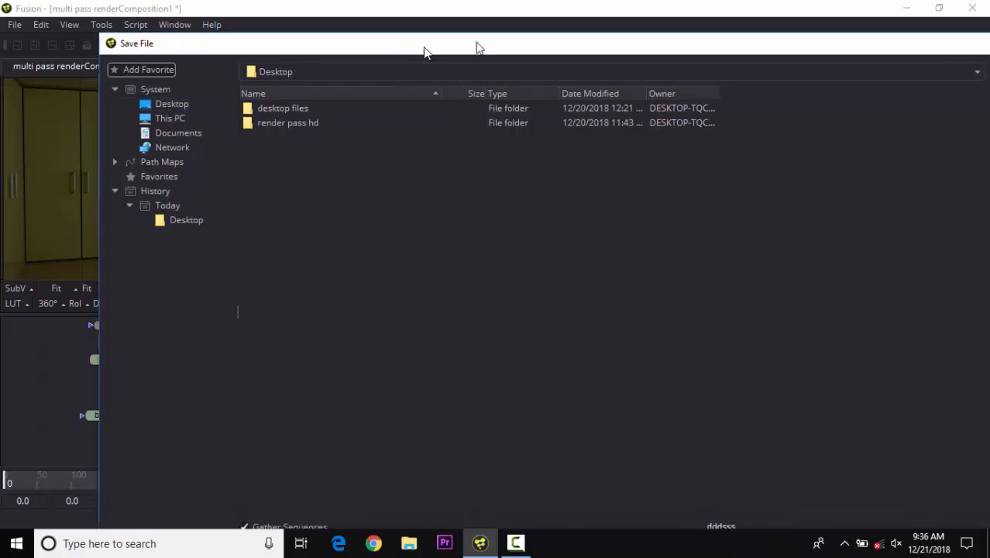
pyautogui.doubleClick(890, 49)
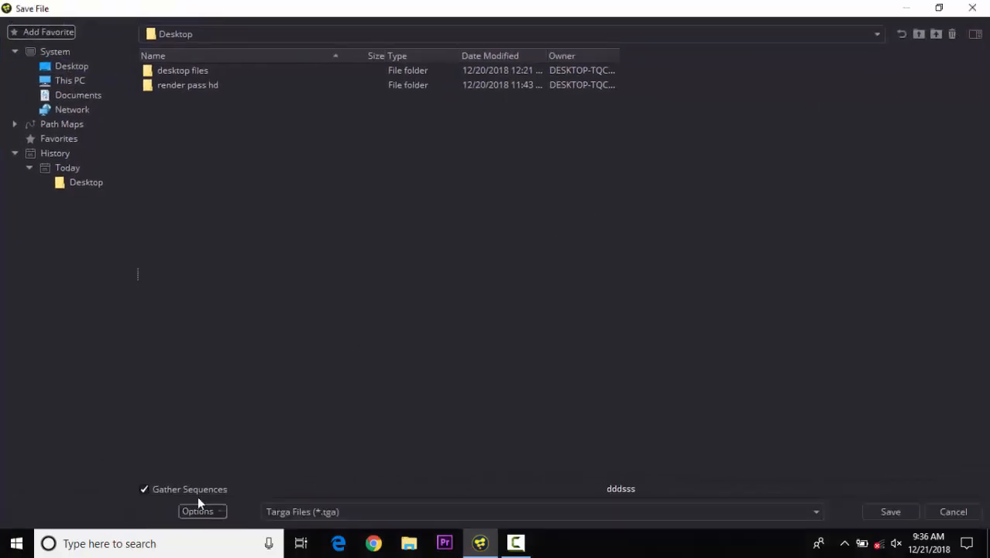
pyautogui.click(584, 489)
pyautogui.doubleClick(584, 489)
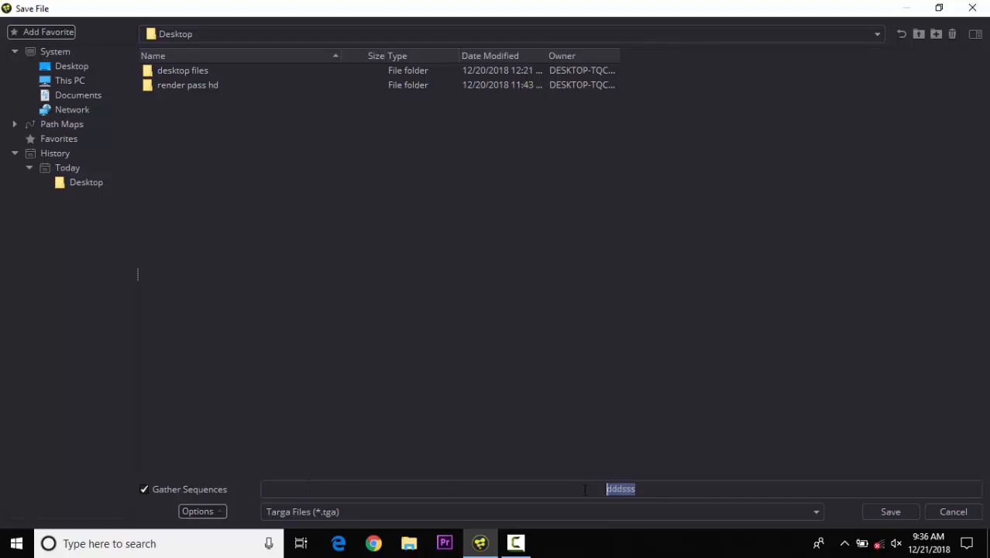
pyautogui.write('render output')
pyautogui.click(651, 507)
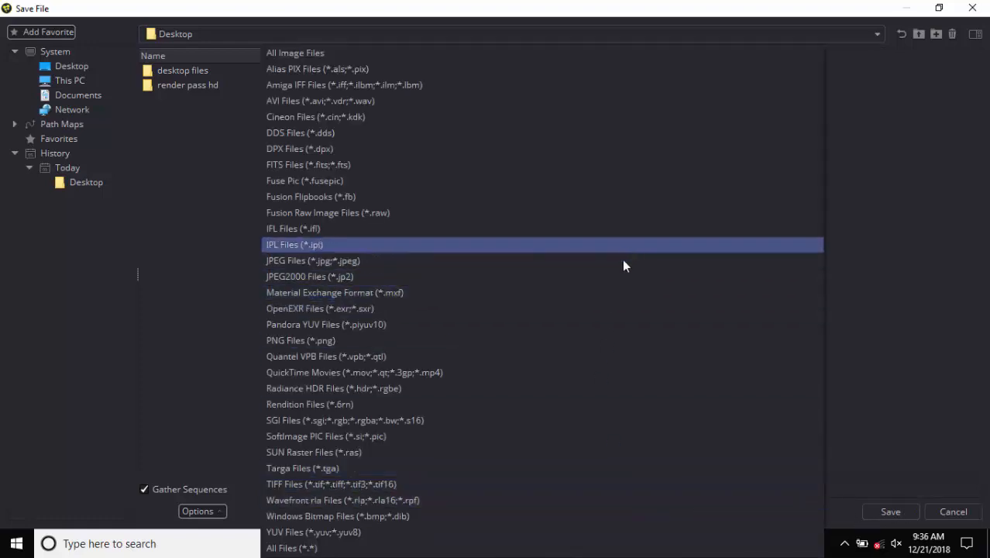
pyautogui.click(602, 261)
pyautogui.click(891, 511)
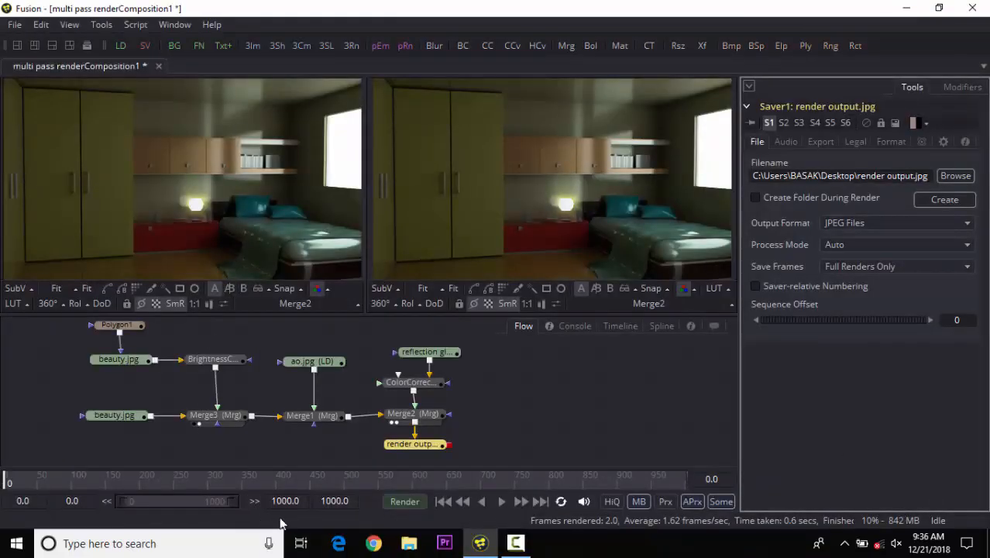
# Set the render end and global end frames to 1.
pyautogui.moveTo(300, 501); pyautogui.dragTo(225, 500)
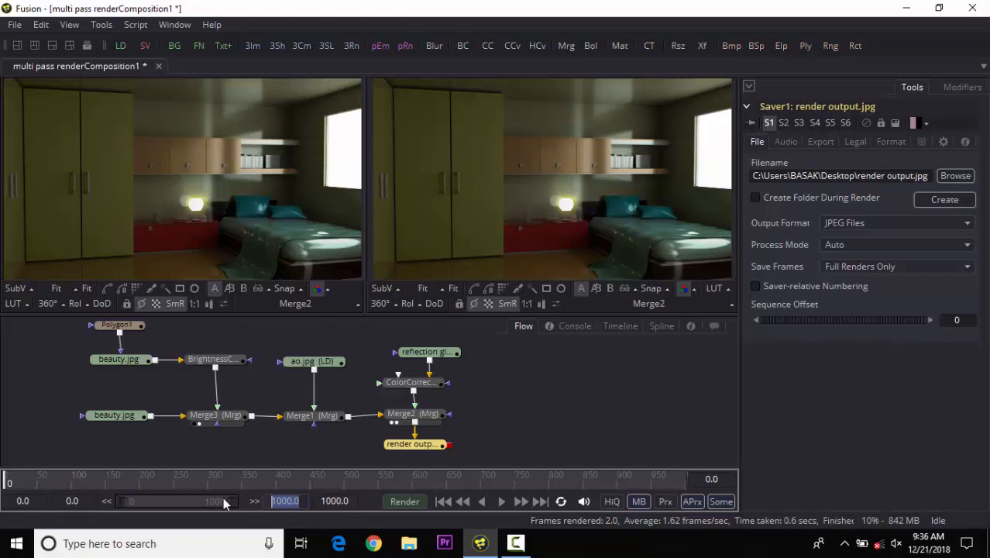
pyautogui.write('1')
pyautogui.press('Return')
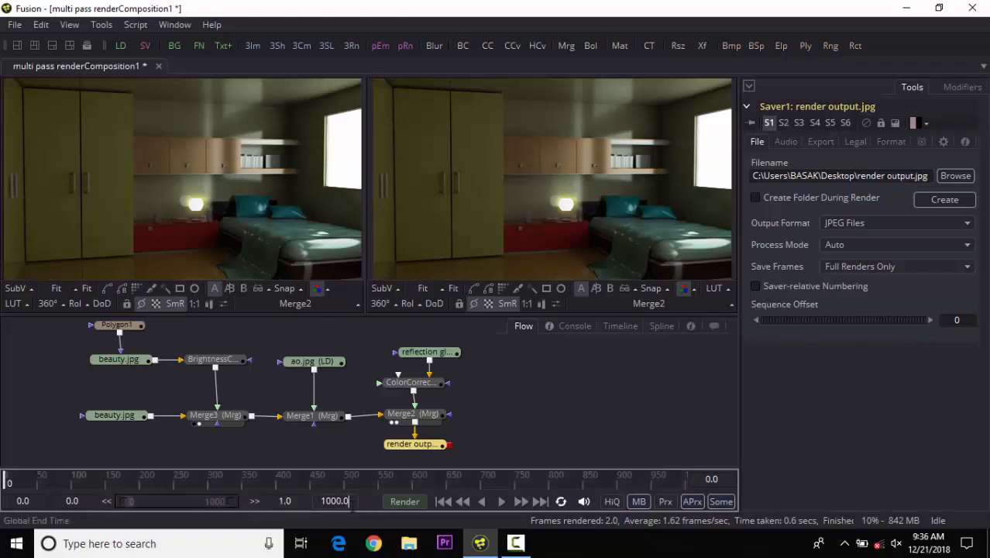
pyautogui.moveTo(348, 501); pyautogui.dragTo(319, 501)
pyautogui.write('1')
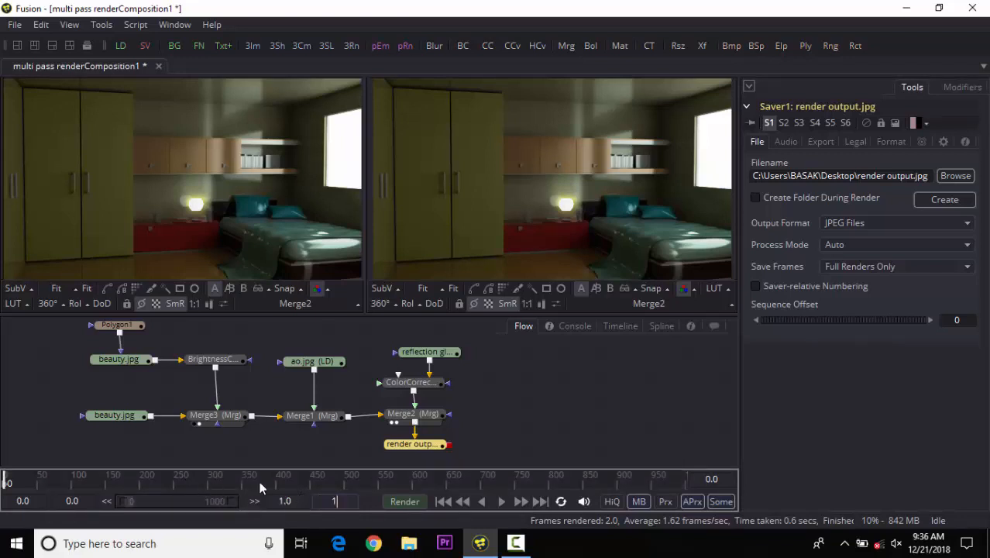
pyautogui.press('Return')
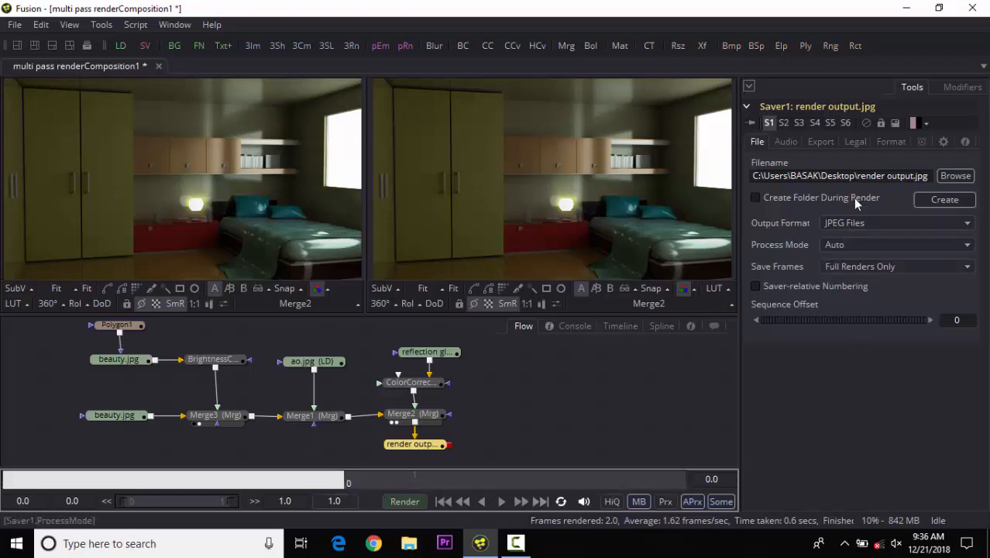
# Inspect the Saver's format quality and preview the top beauty loader and Merge2 in the second viewer.
pyautogui.click(890, 141)
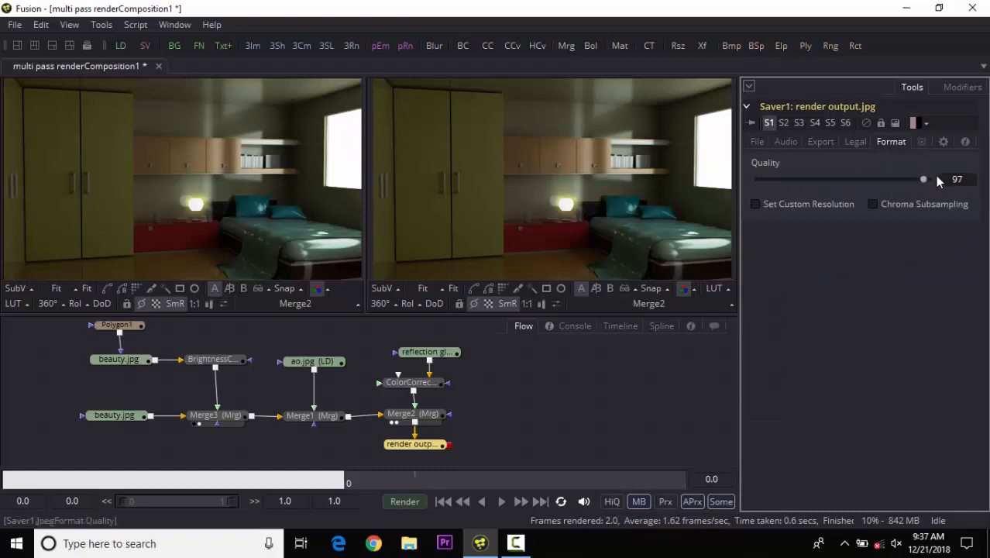
pyautogui.click(765, 144)
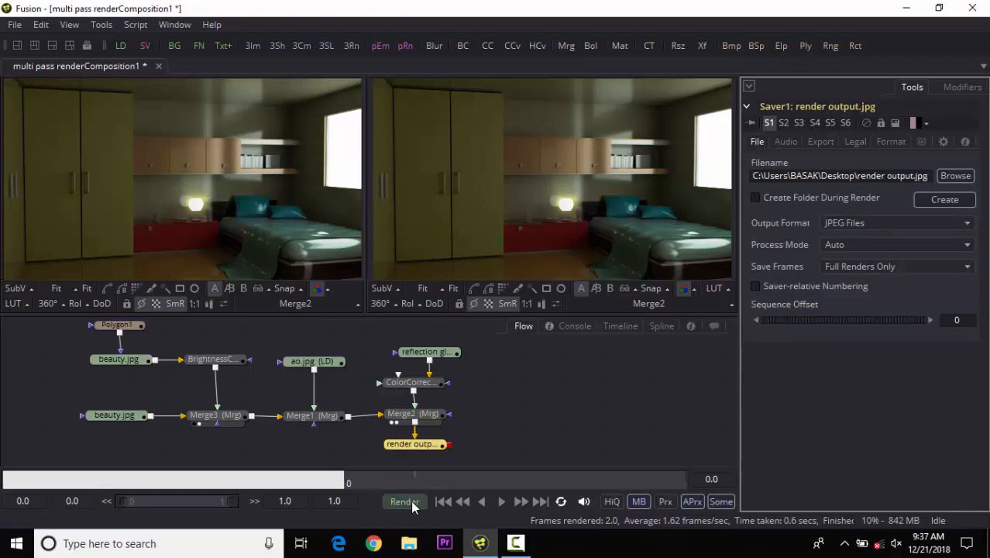
pyautogui.click(460, 195)
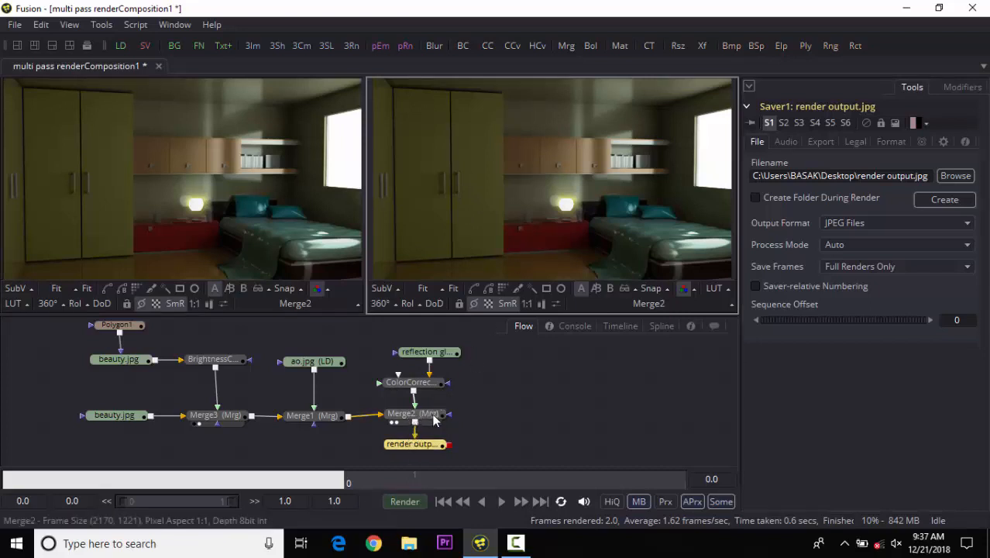
pyautogui.click(434, 419)
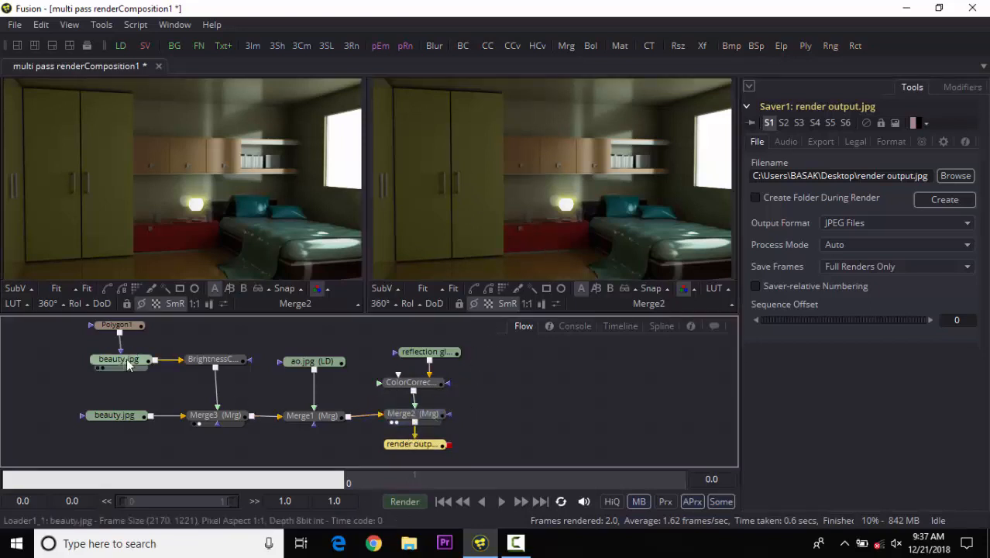
pyautogui.moveTo(108, 363); pyautogui.dragTo(510, 246)
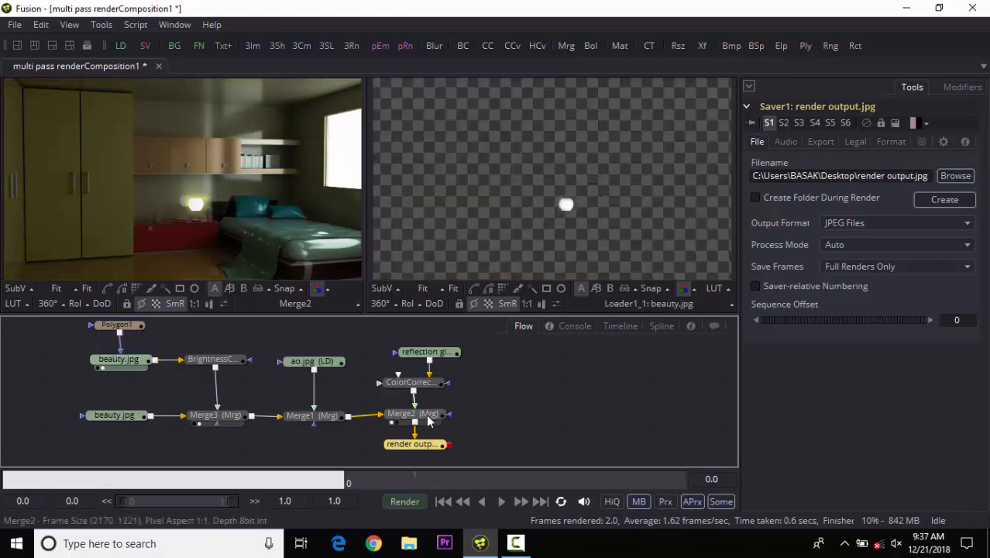
pyautogui.moveTo(427, 420); pyautogui.dragTo(542, 233)
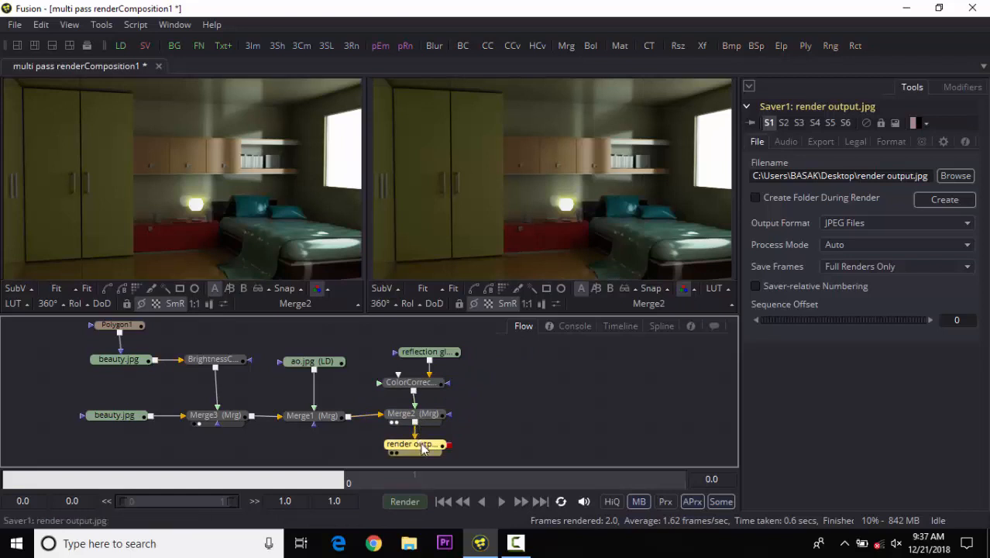
# Move the Saver node to the right of Merge2 in the flow.
pyautogui.moveTo(422, 443); pyautogui.dragTo(422, 446)
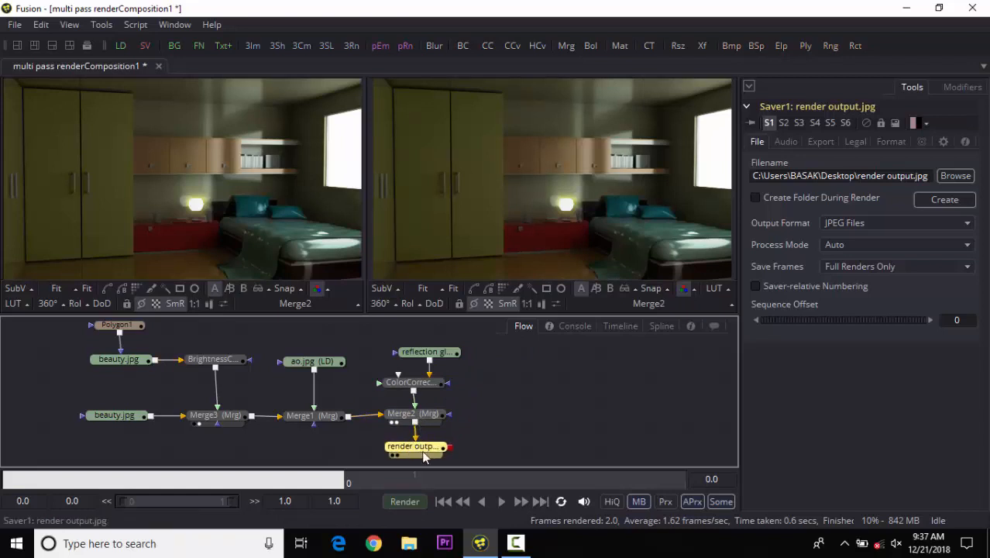
pyautogui.moveTo(423, 453); pyautogui.dragTo(669, 418)
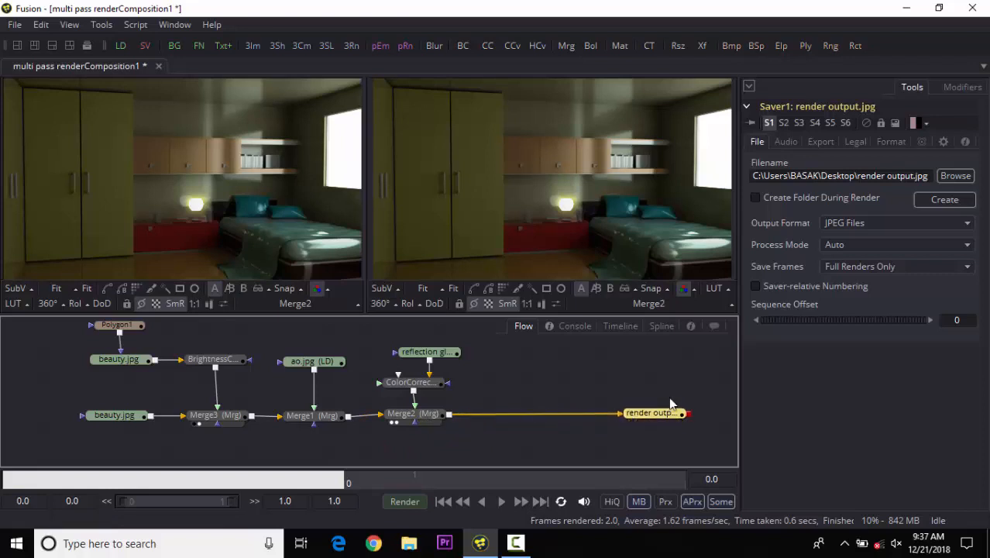
# Open the render settings, keep the Final configuration, and start the render, closing the completion notice.
pyautogui.click(404, 501)
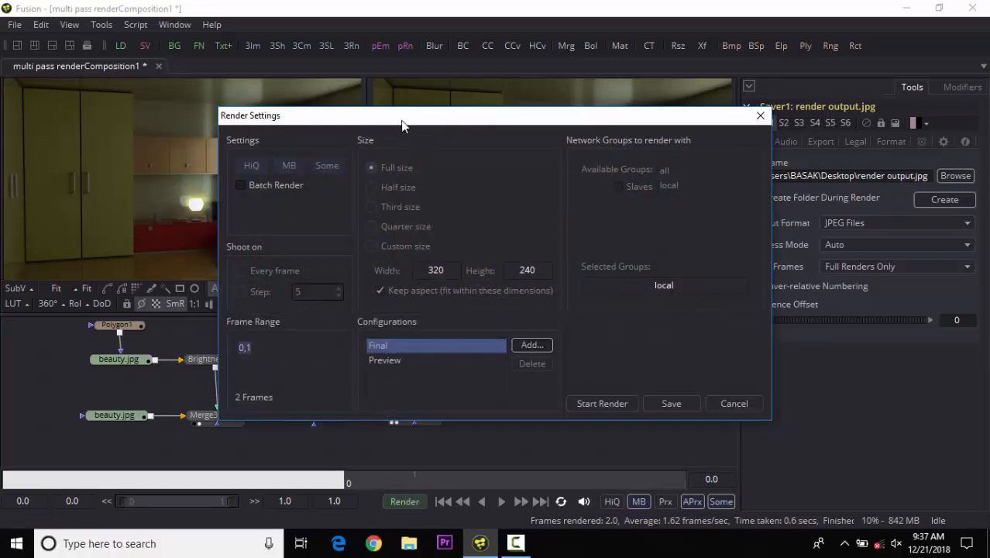
pyautogui.moveTo(401, 120); pyautogui.dragTo(376, 106)
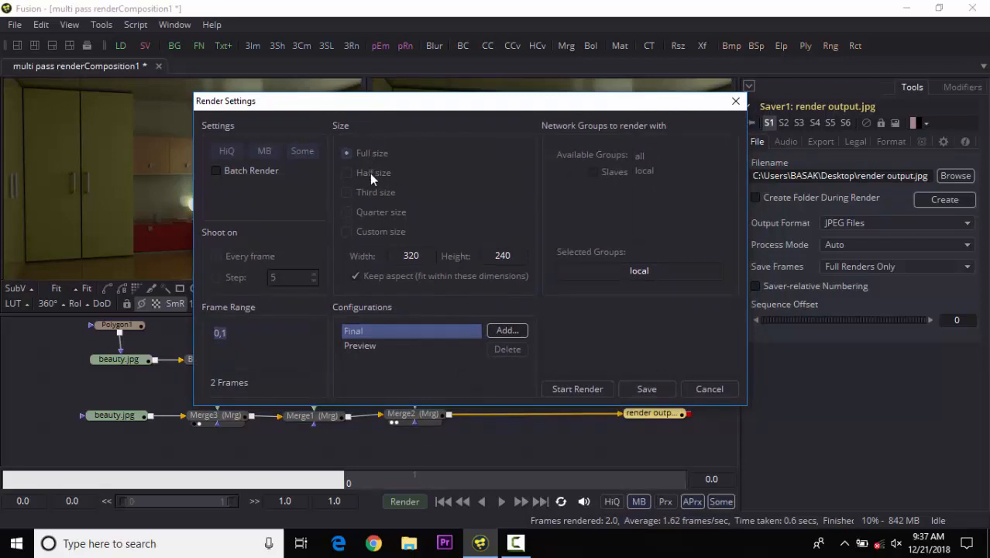
pyautogui.click(365, 346)
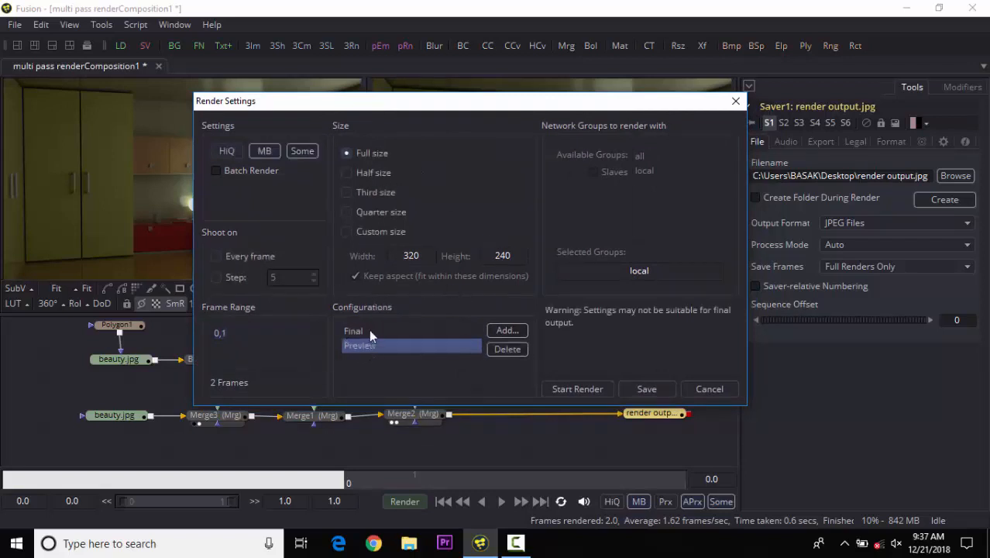
pyautogui.click(369, 330)
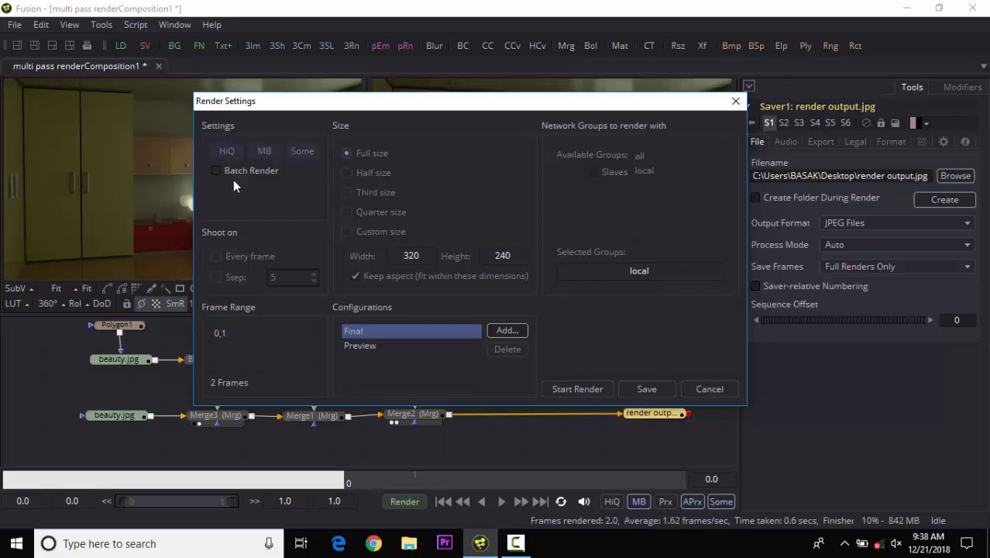
pyautogui.click(589, 390)
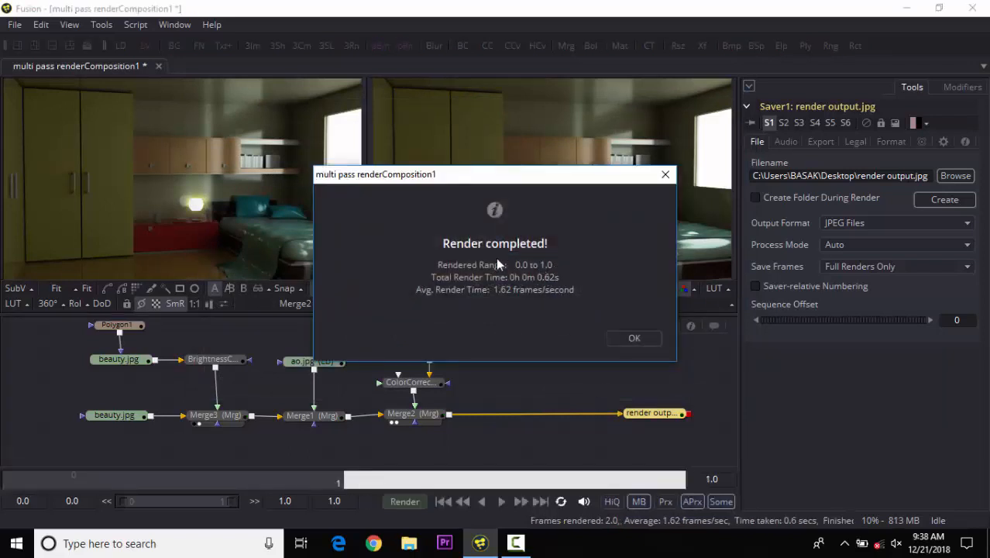
pyautogui.click(631, 340)
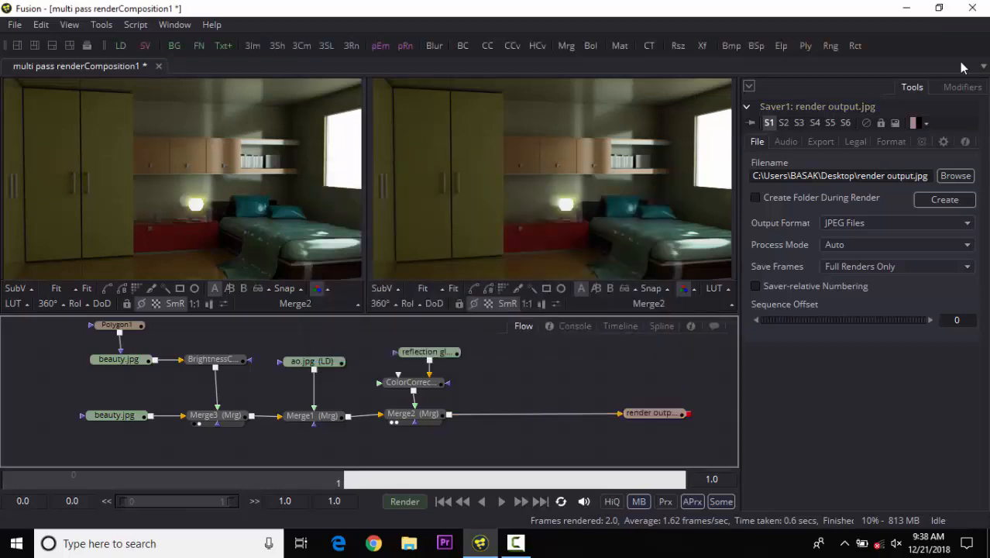
# Open the rendered render output0001 JPEG from the desktop and compare it with the composite in the viewers.
pyautogui.click(911, 7)
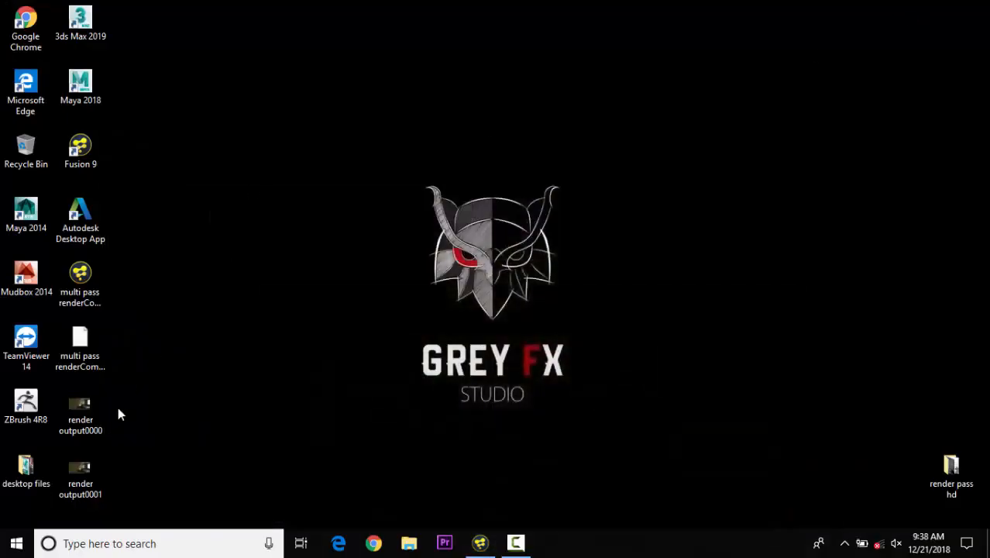
pyautogui.doubleClick(83, 476)
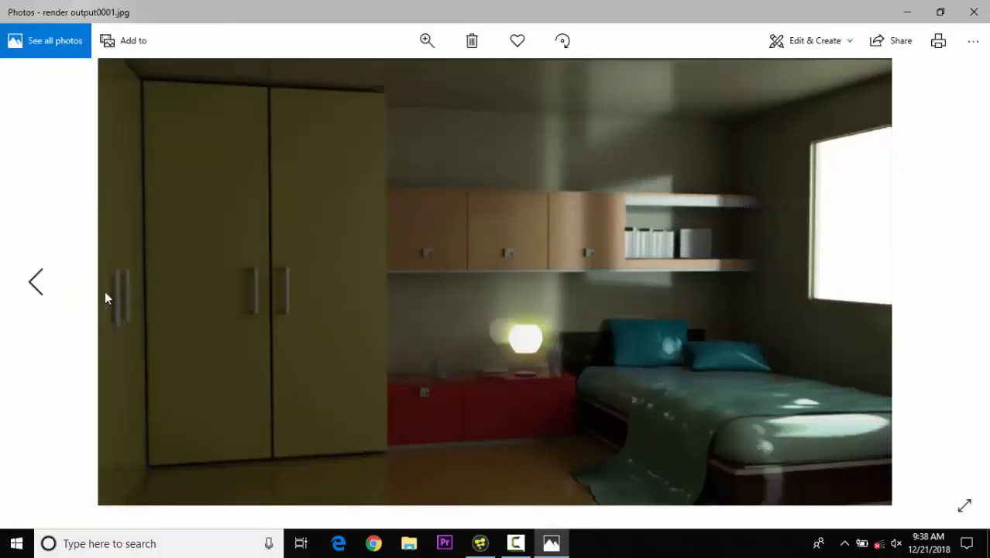
pyautogui.click(38, 281)
pyautogui.click(973, 12)
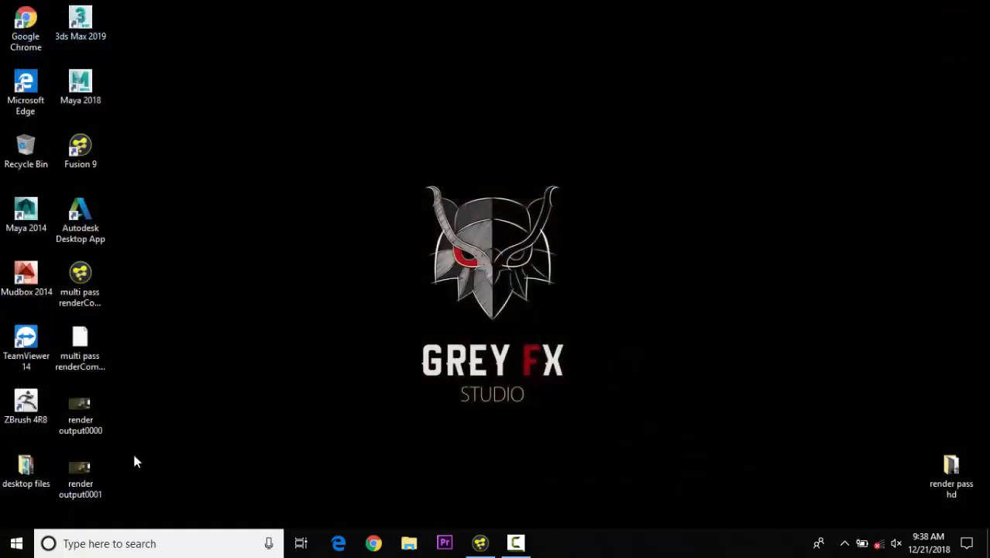
pyautogui.doubleClick(101, 470)
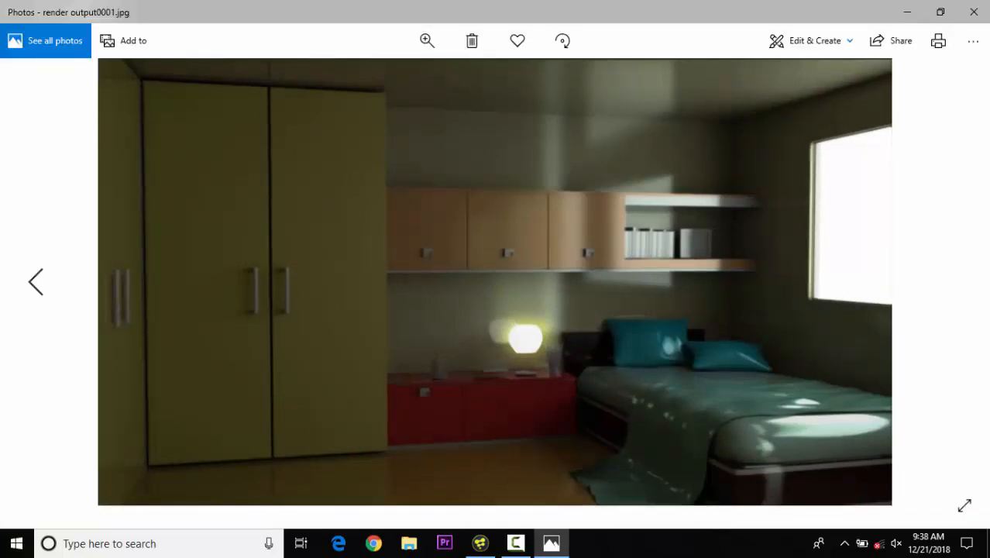
pyautogui.click(480, 543)
pyautogui.click(551, 543)
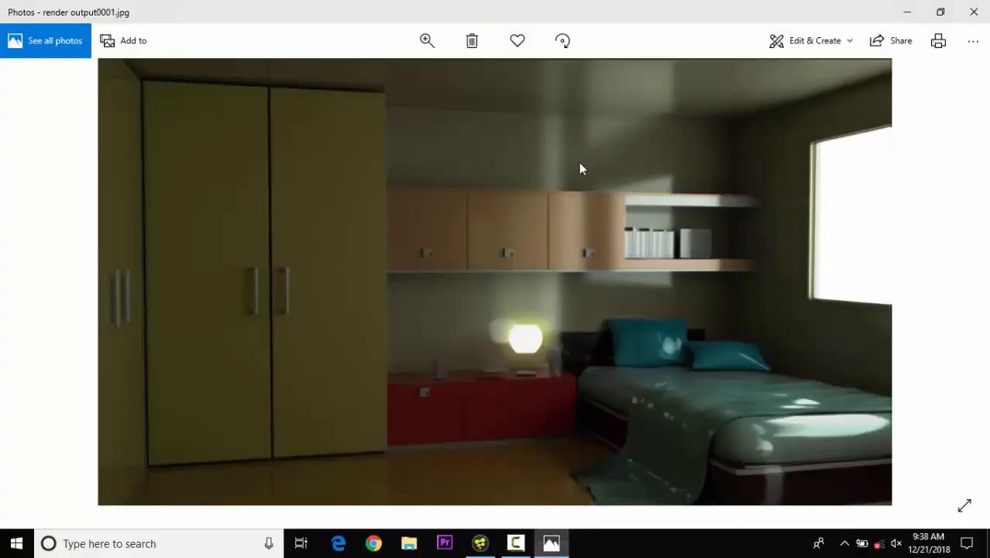
pyautogui.moveTo(547, 18); pyautogui.dragTo(646, 123)
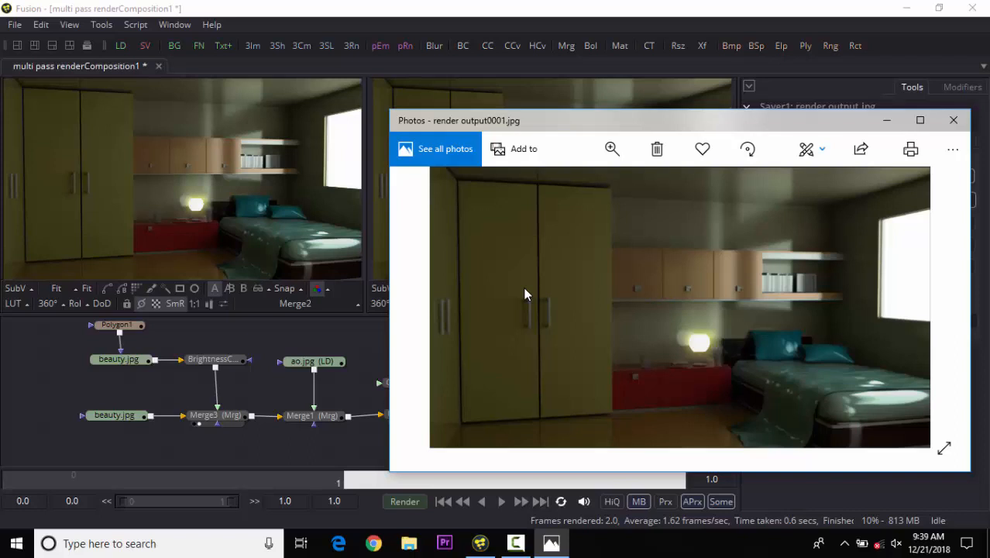
pyautogui.moveTo(553, 127); pyautogui.dragTo(632, 272)
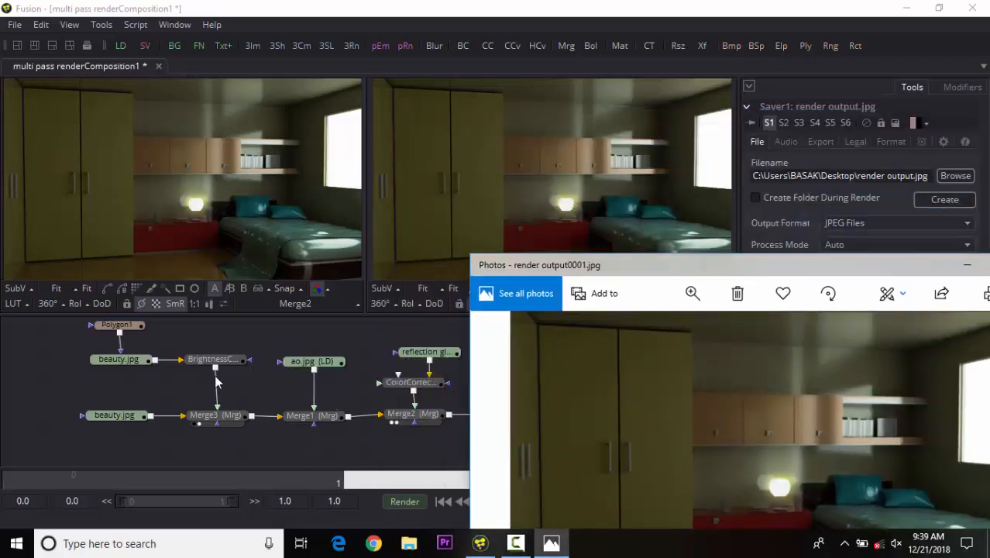
pyautogui.moveTo(625, 263); pyautogui.dragTo(479, 107)
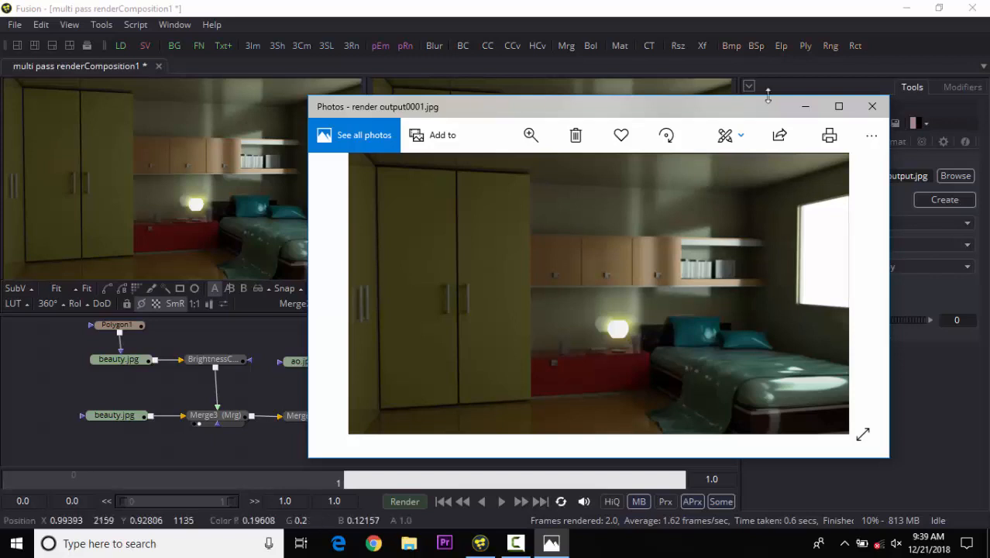
pyautogui.click(871, 106)
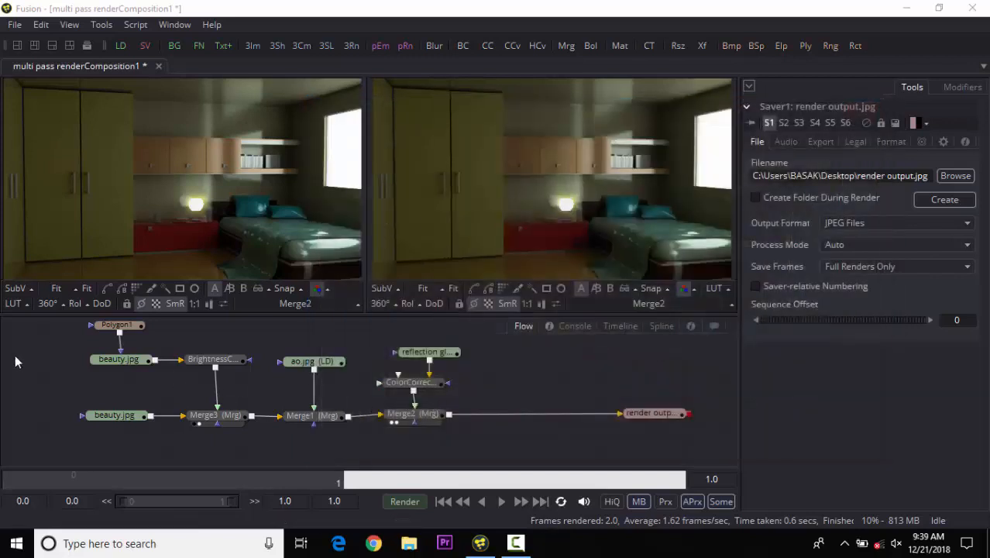